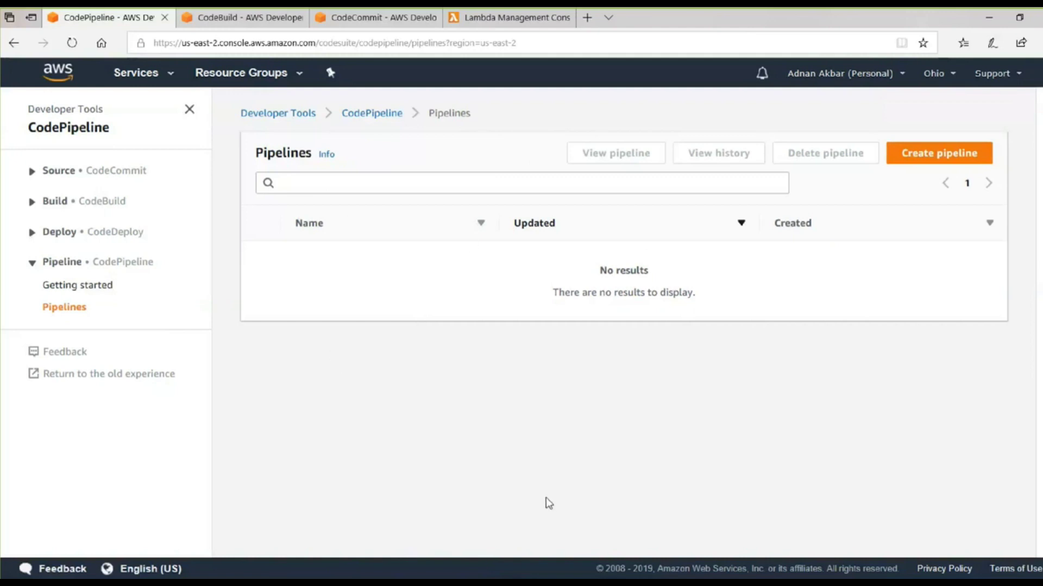
Start a new build project in CodeBuild
click(360, 21)
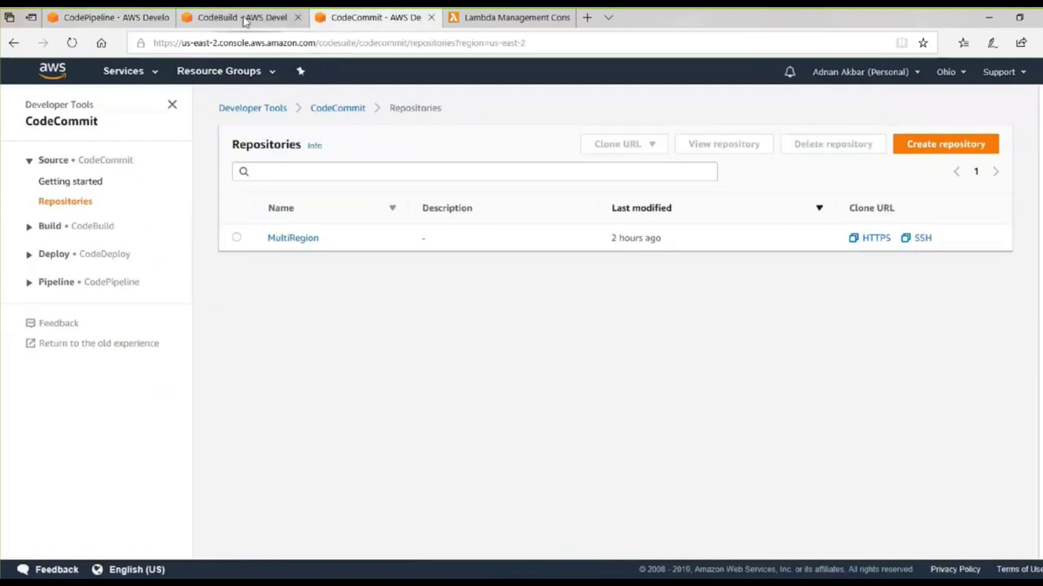
click(305, 19)
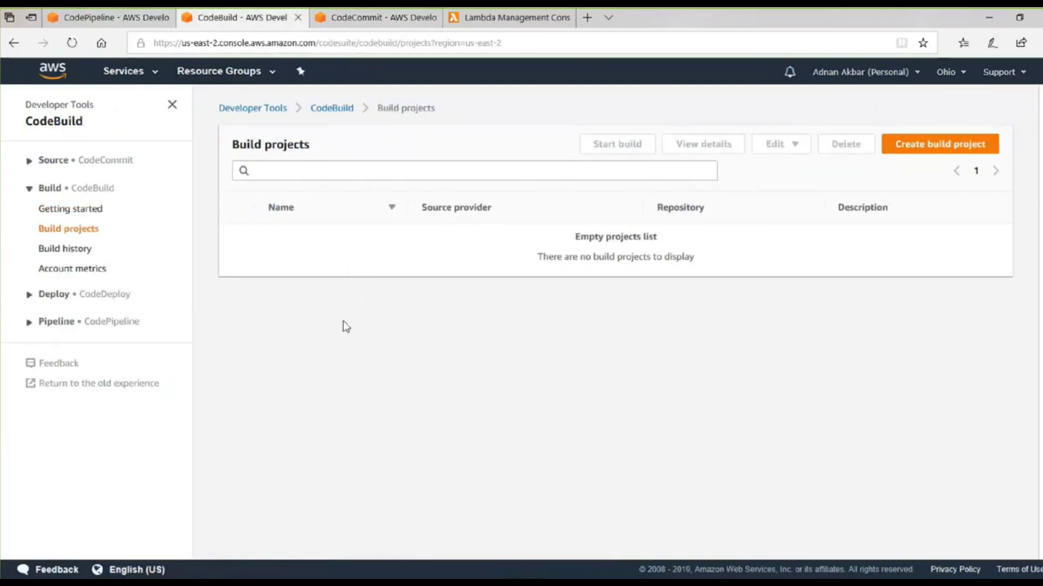
click(917, 153)
Open buildspec.yml in the MultiRegion CodeCommit repository to review its build phases and artifacts
click(381, 19)
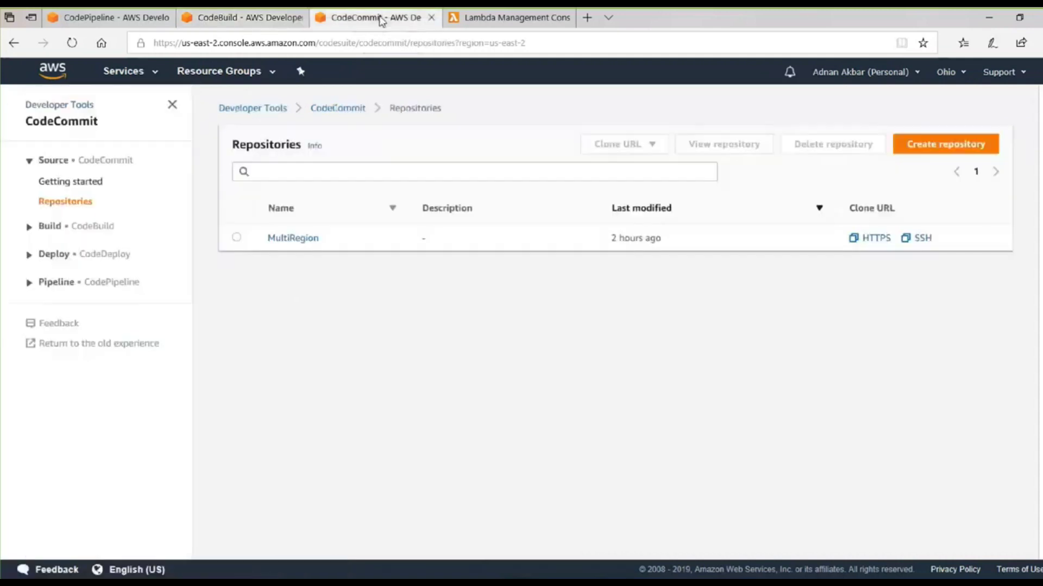
click(331, 111)
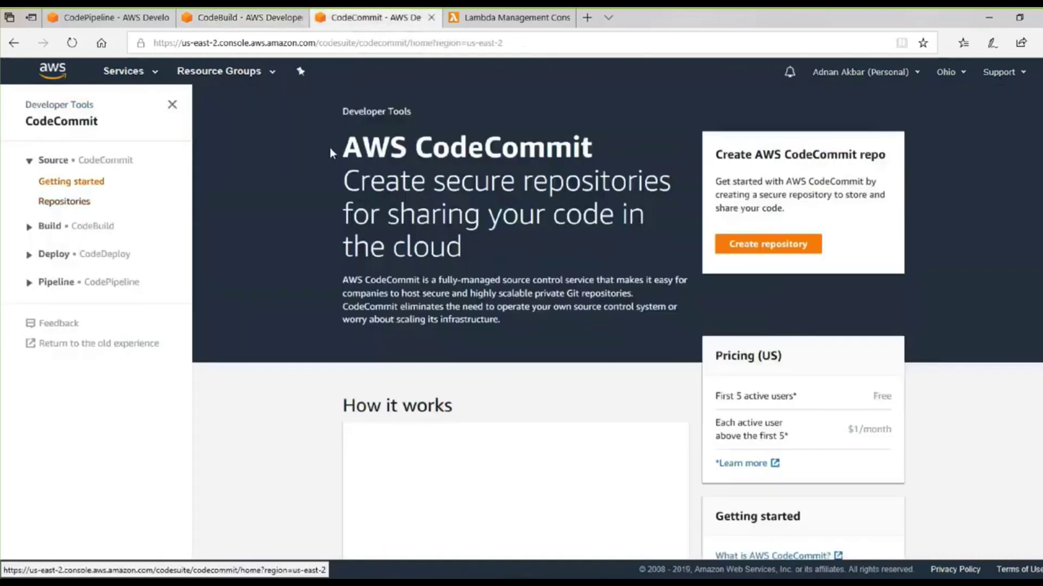
click(86, 205)
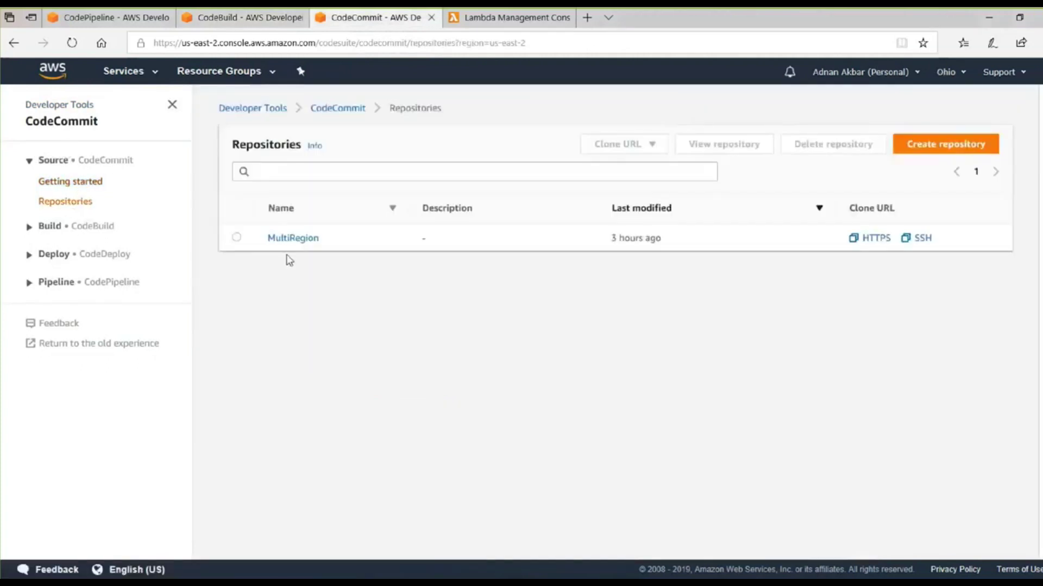
click(291, 238)
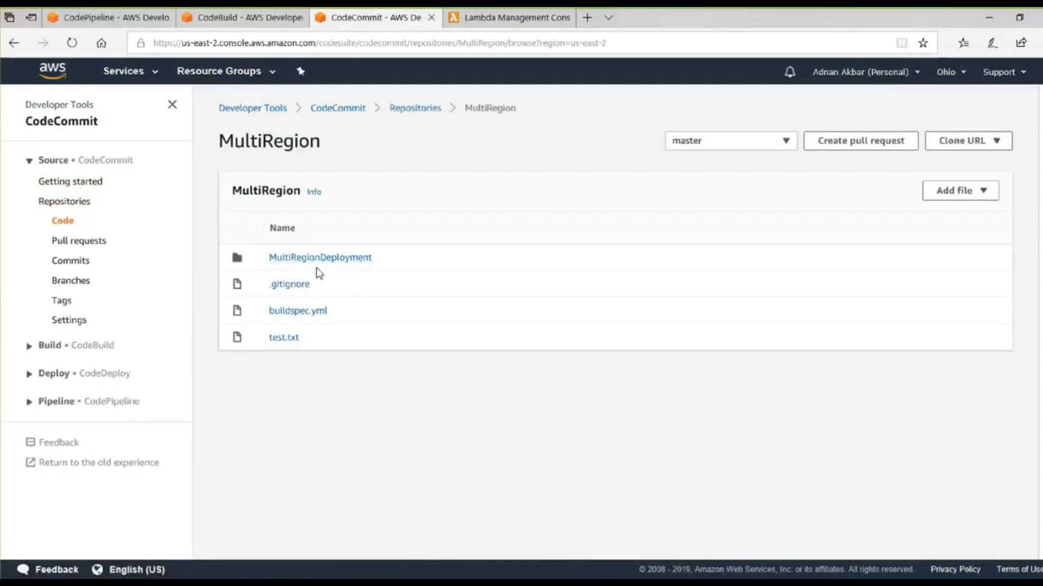
click(299, 311)
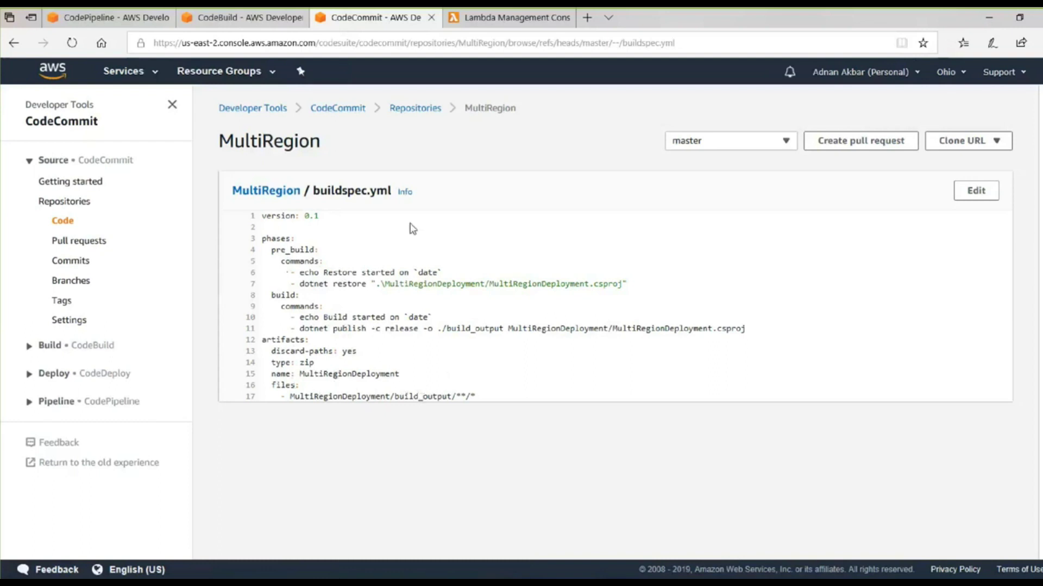
Return to the new CodeBuild project form and name the project muti-region
click(246, 20)
click(193, 239)
text(mut)
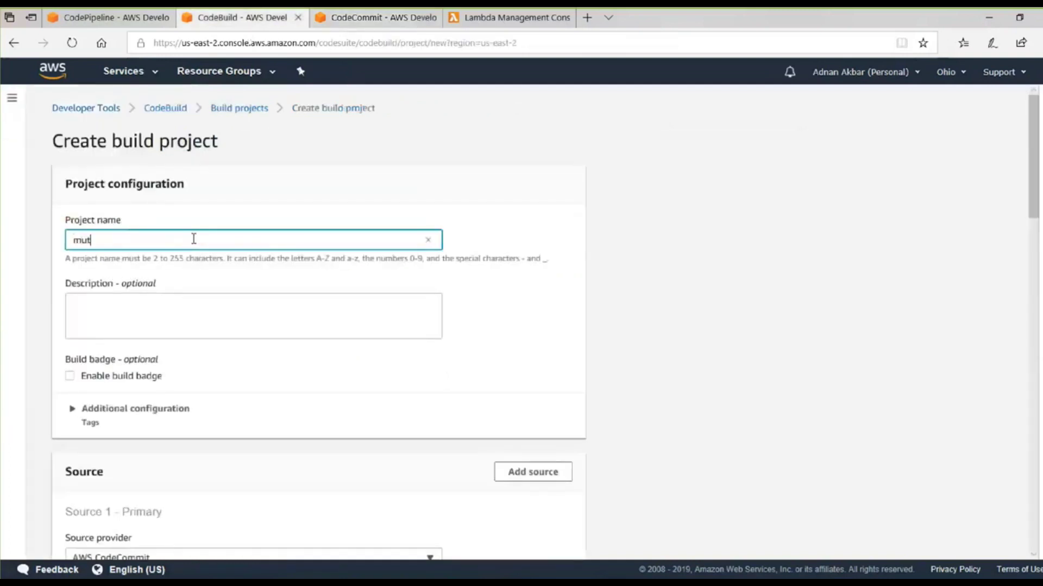
text(i-region)
Set the build project's primary source to the MultiRegion repository, with AWS CodeCommit as the provider
scroll(657, 372, down, 4)
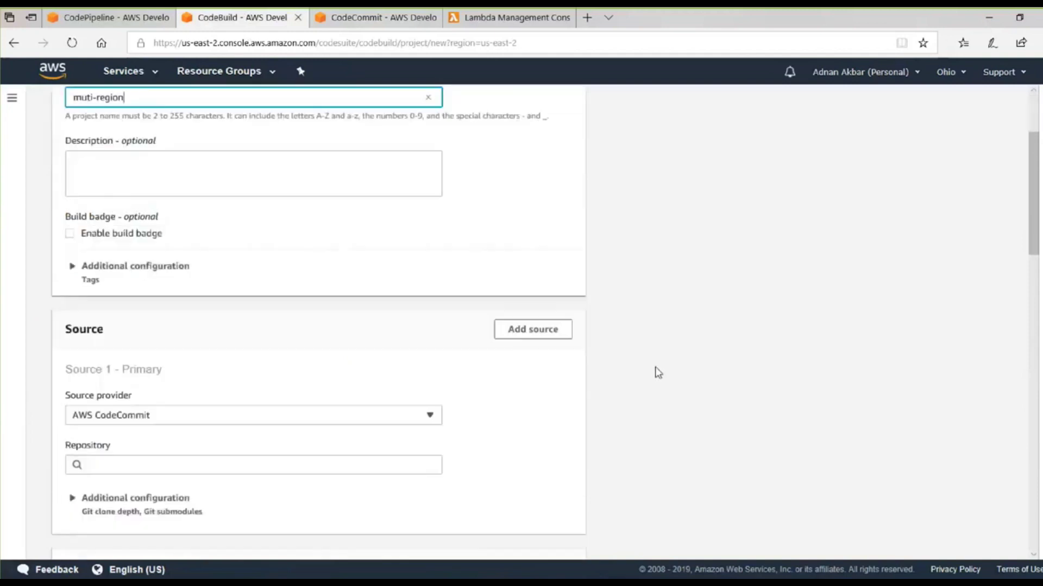
scroll(655, 372, up, 4)
scroll(649, 367, down, 1)
scroll(648, 367, up, 1)
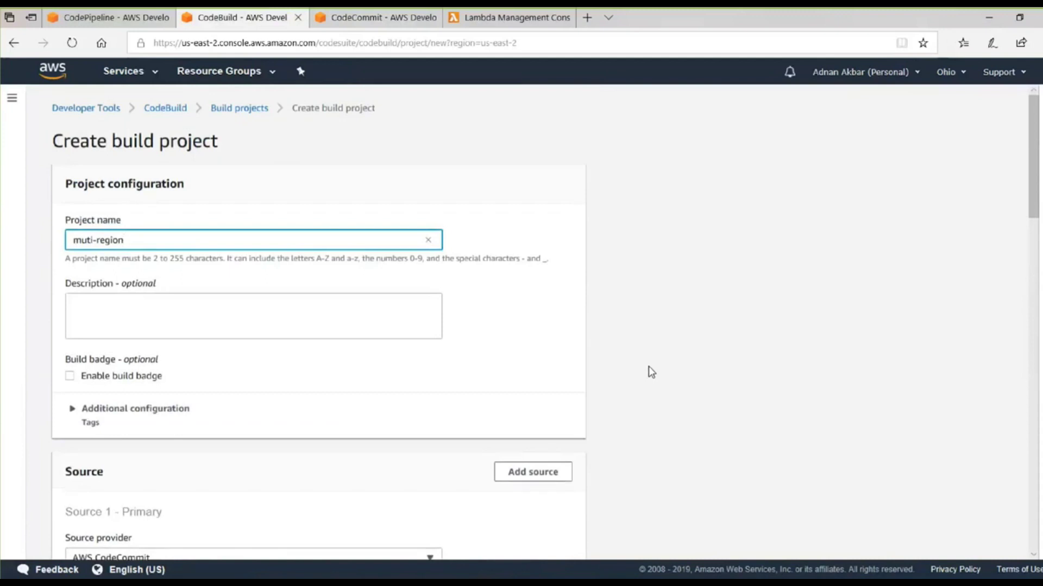
scroll(648, 367, down, 5)
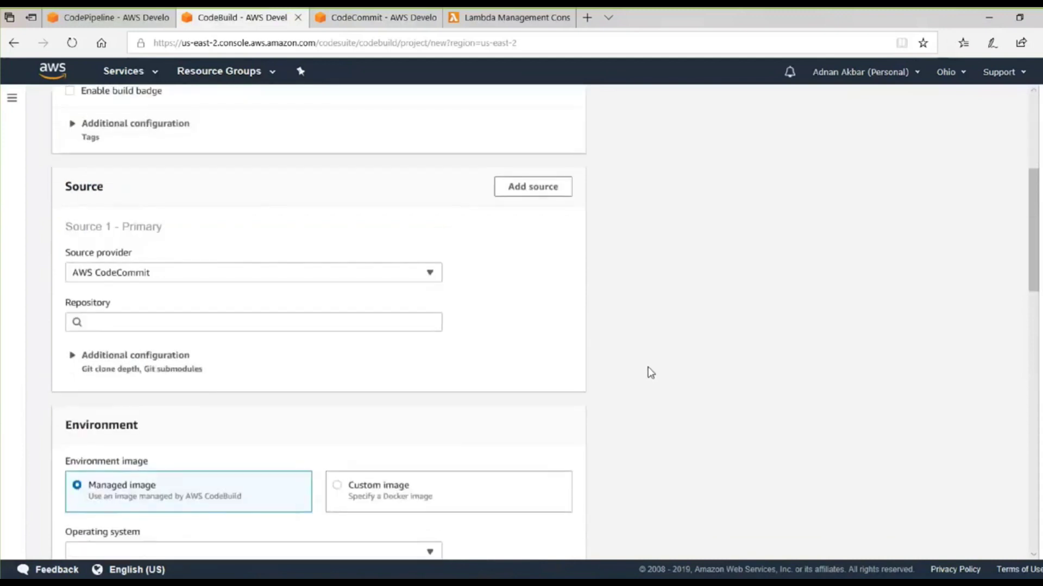
scroll(647, 370, up, 1)
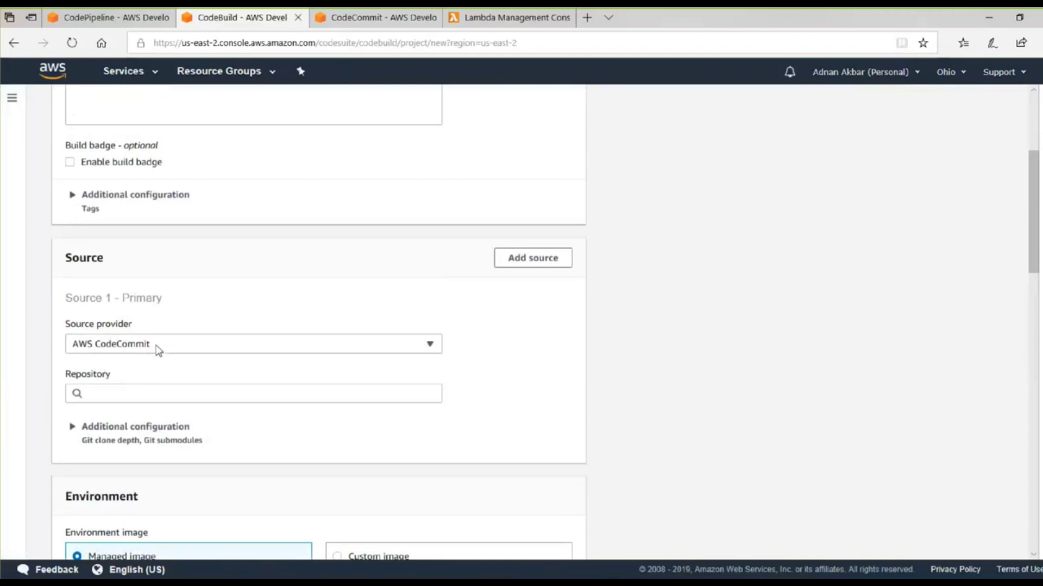
click(151, 387)
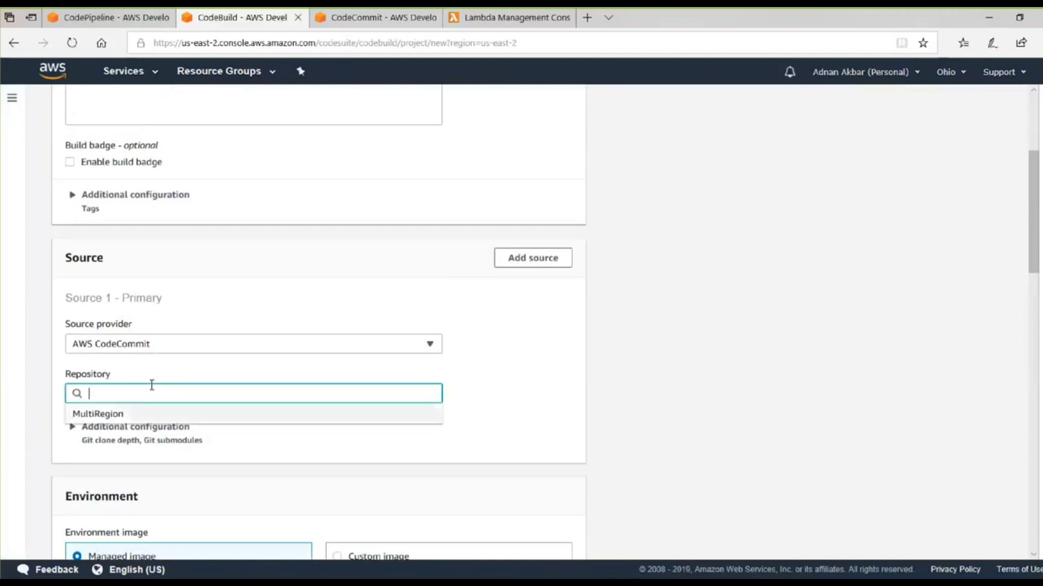
click(136, 419)
Configure the managed build environment with Ubuntu, the .NET Core runtime and the aws/codebuild/dot-net:core-2.1 image
scroll(145, 415, down, 3)
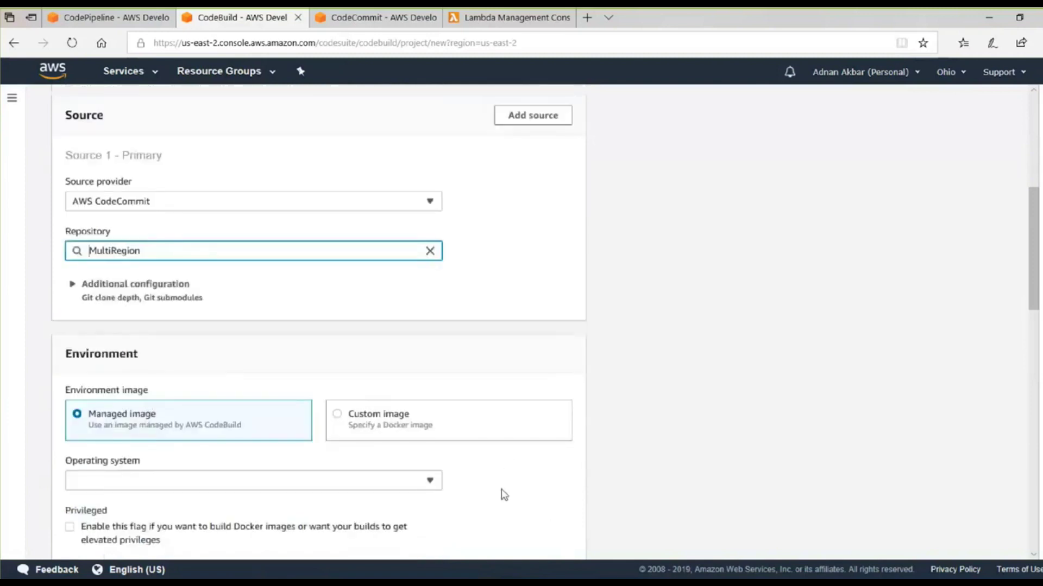
scroll(293, 374, down, 1)
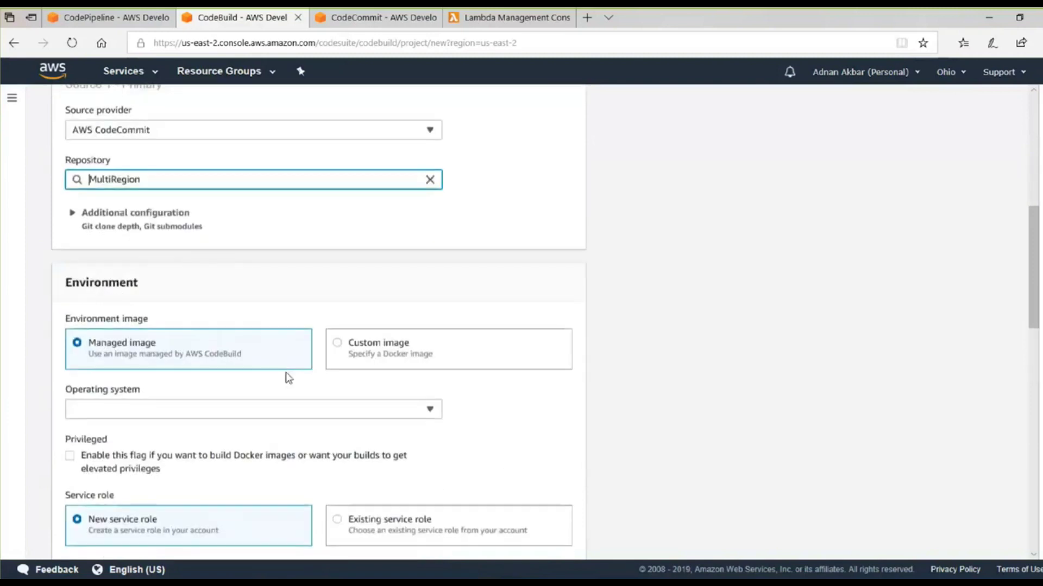
click(211, 411)
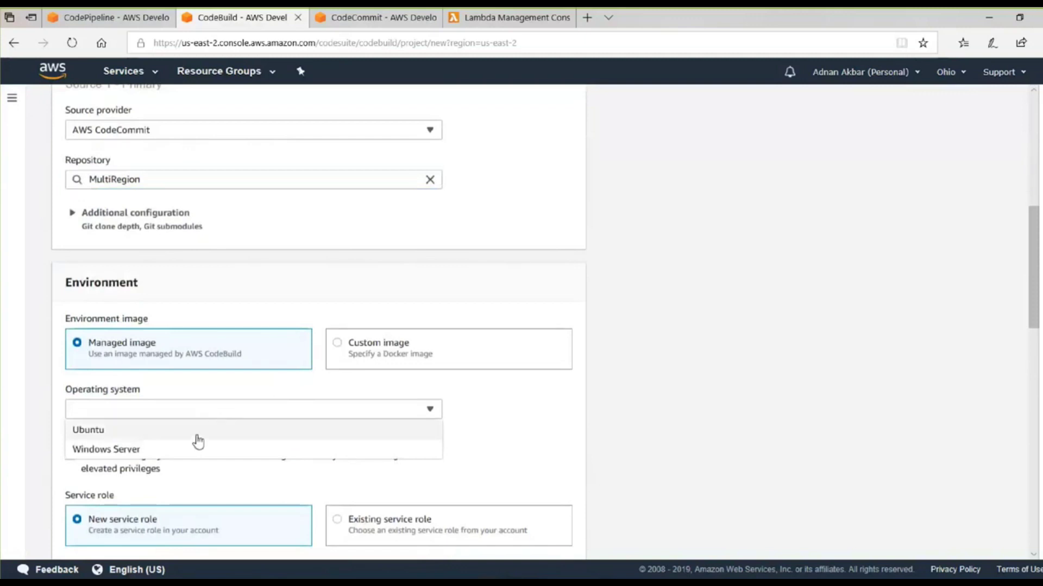
click(198, 433)
scroll(115, 380, down, 1)
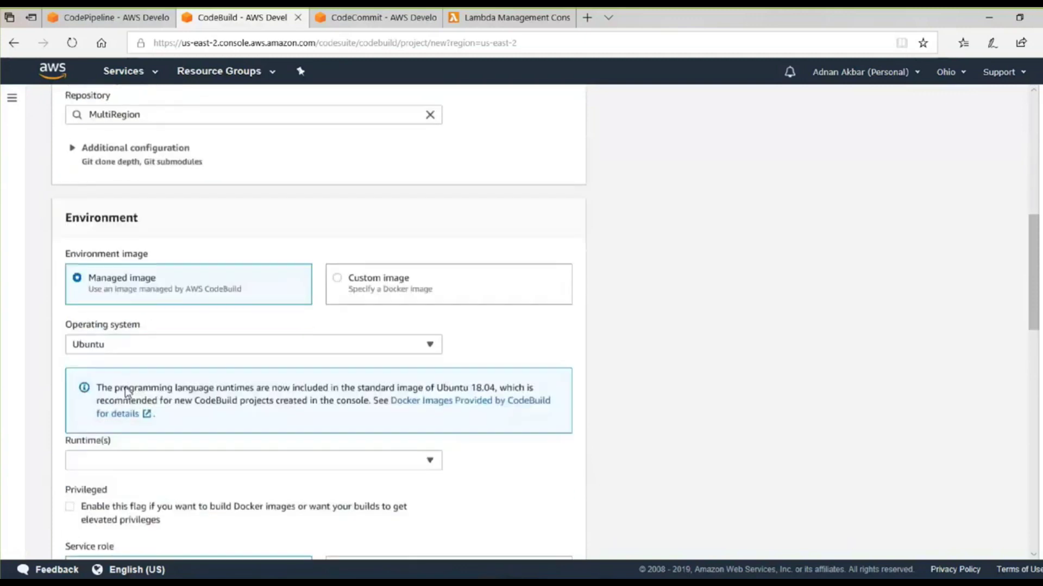
click(121, 458)
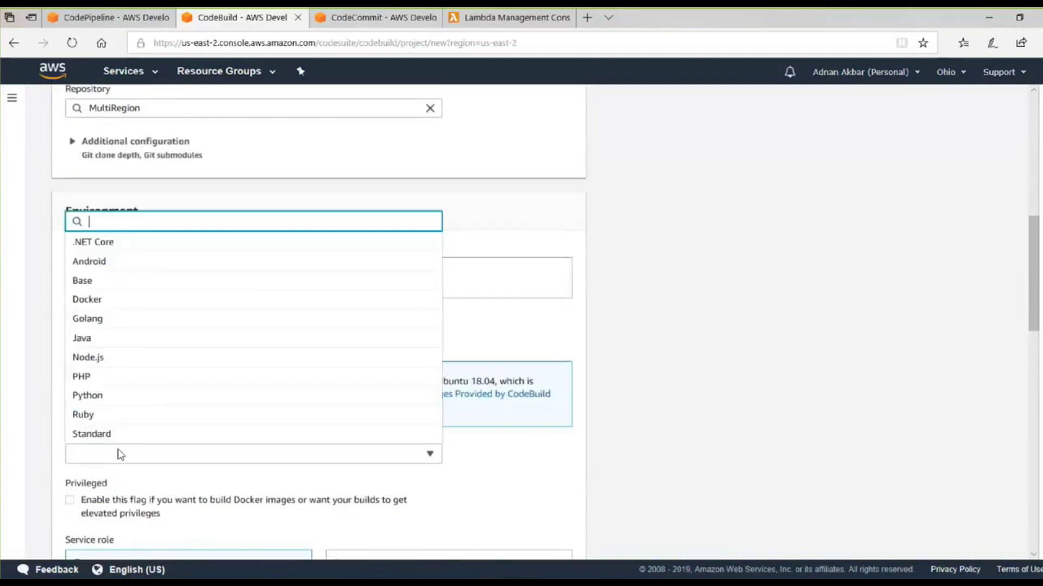
click(170, 249)
click(140, 503)
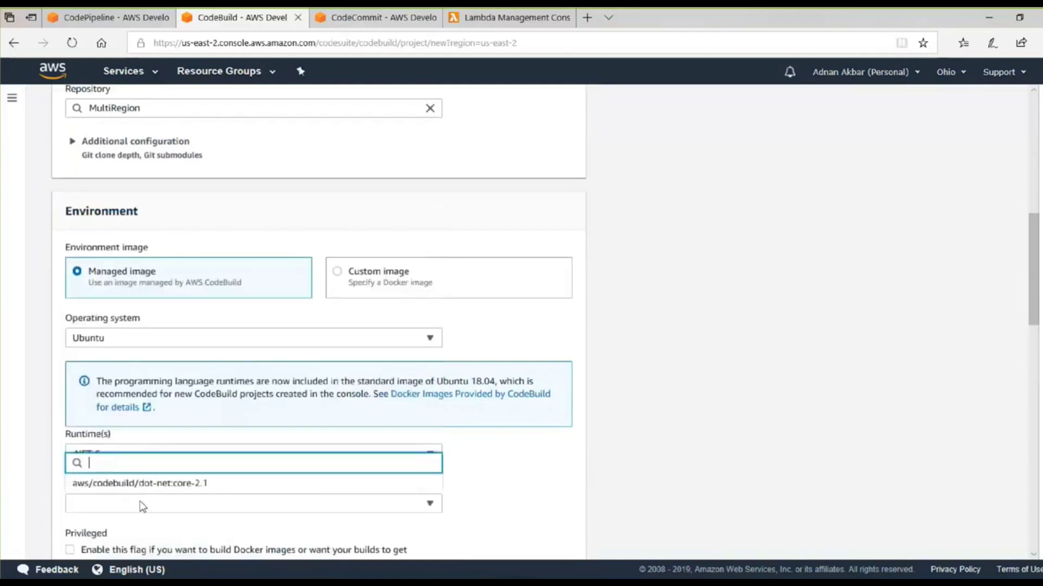
click(157, 485)
Assign the existing service role codebuild-multi-region-deployment-service-role to the build project
scroll(899, 462, down, 5)
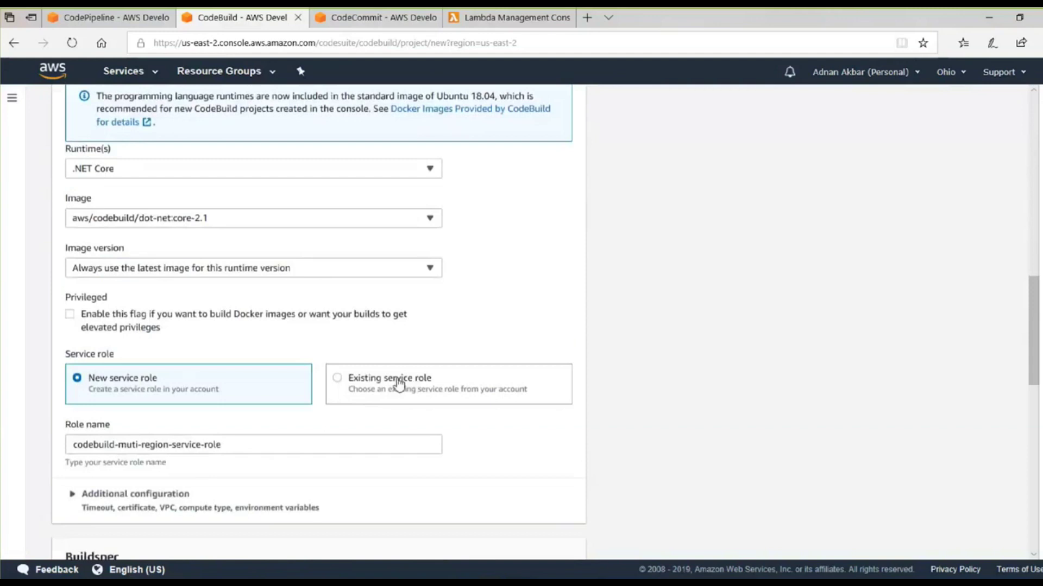
click(400, 384)
click(206, 444)
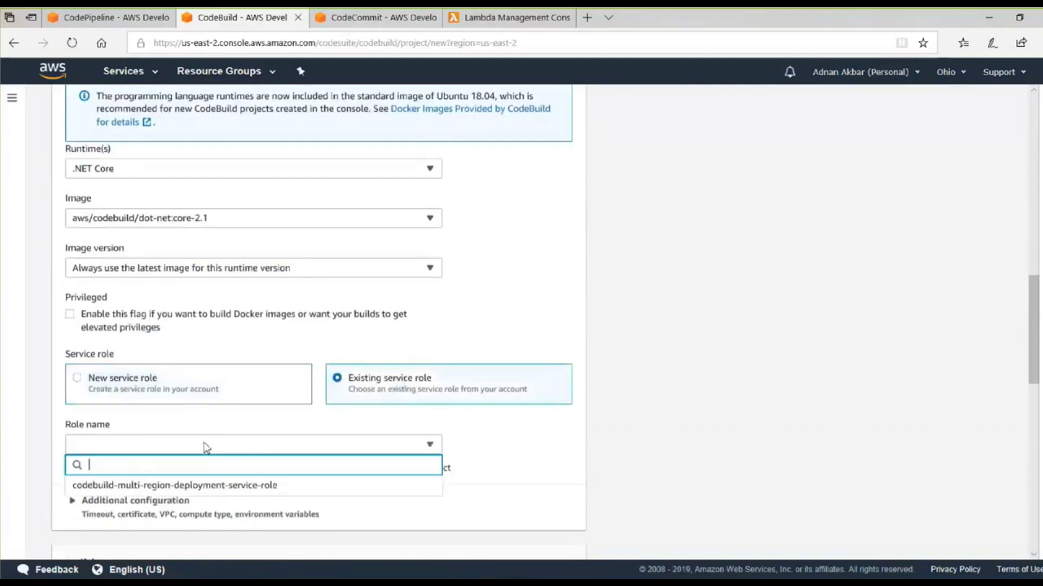
click(195, 485)
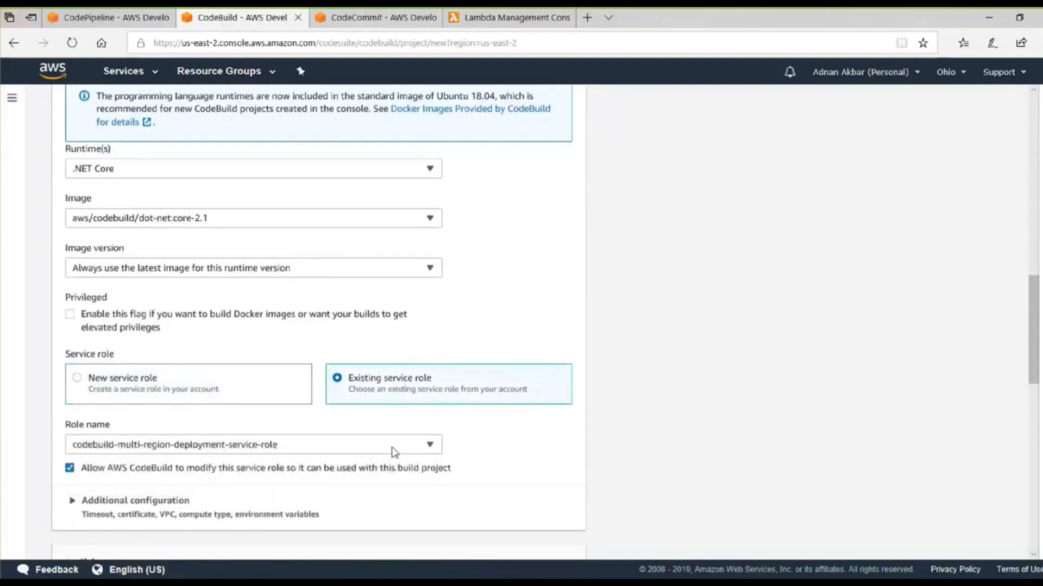
Create the build project, keeping the default buildspec file, no artifacts and CloudWatch logs
scroll(640, 430, down, 1)
scroll(245, 432, down, 2)
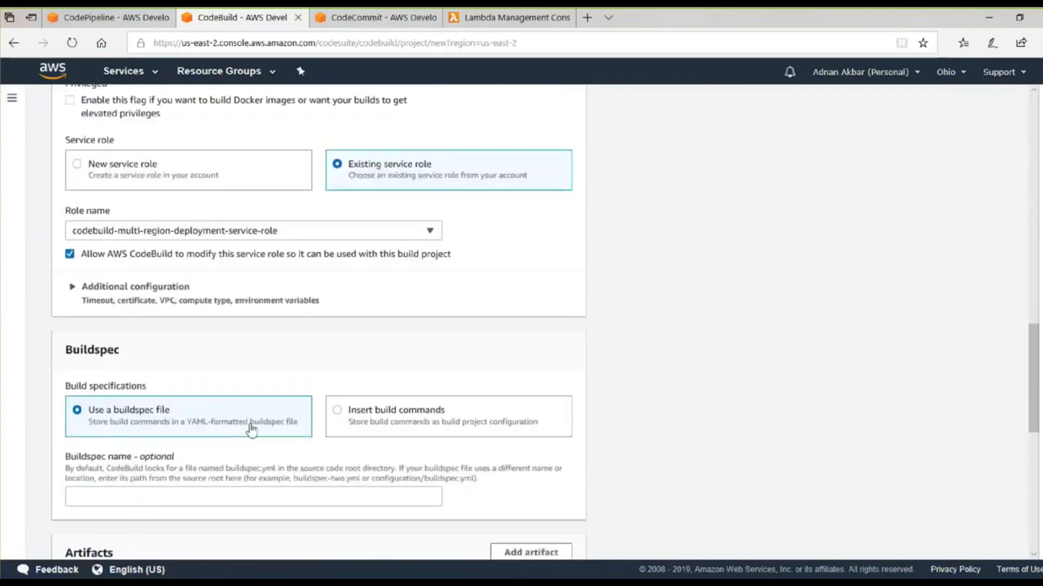
scroll(147, 429, down, 2)
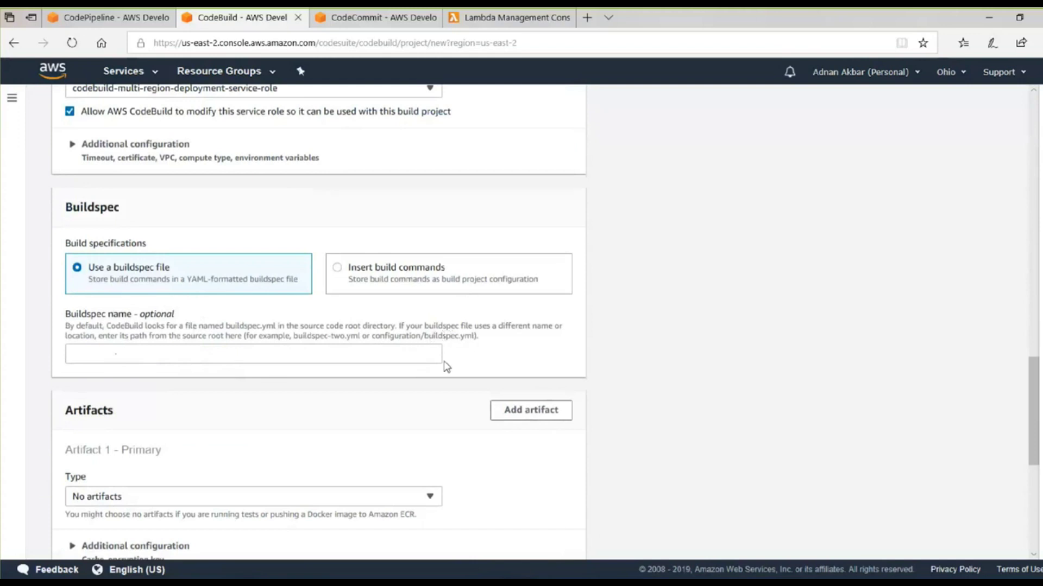
scroll(221, 431, down, 3)
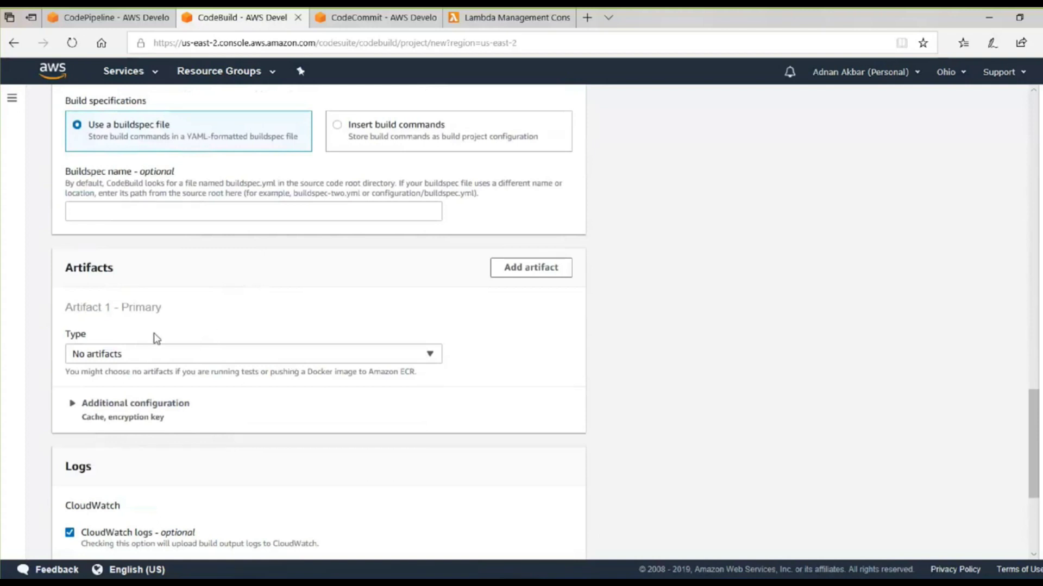
scroll(154, 219, down, 1)
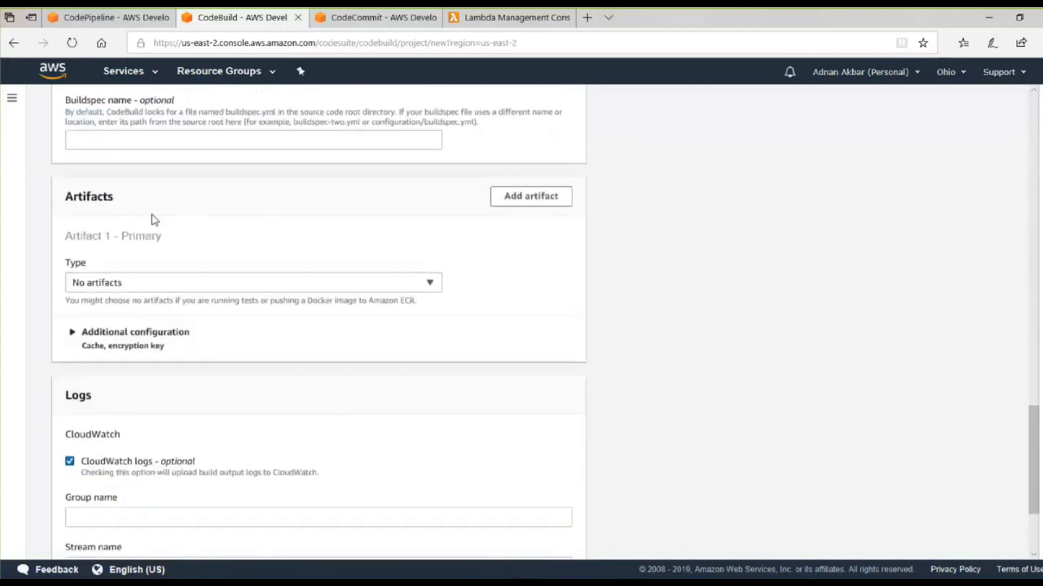
scroll(451, 334, down, 2)
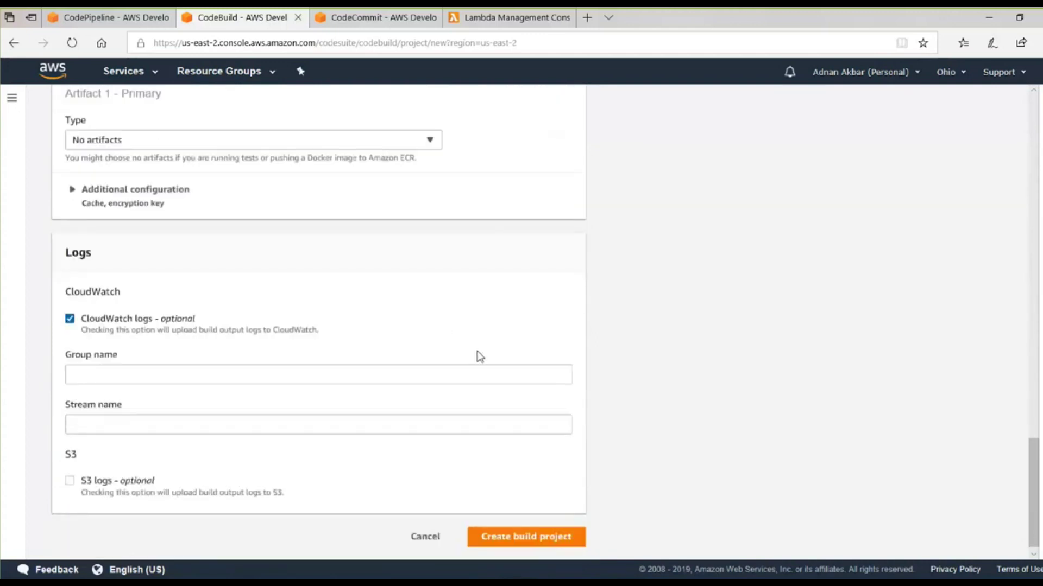
scroll(480, 354, down, 1)
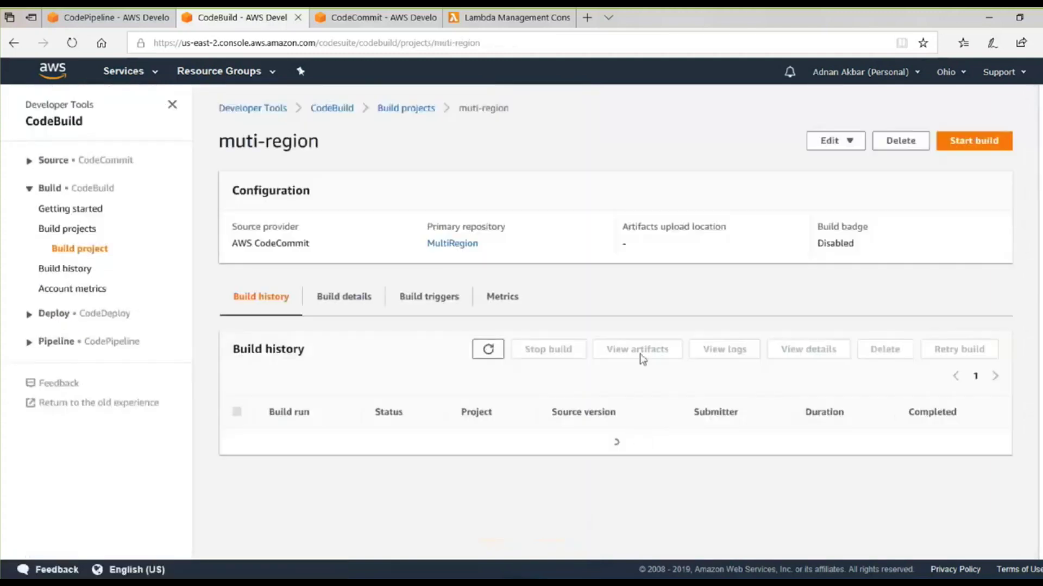
Start a build of the muti-region project from the master branch
click(970, 151)
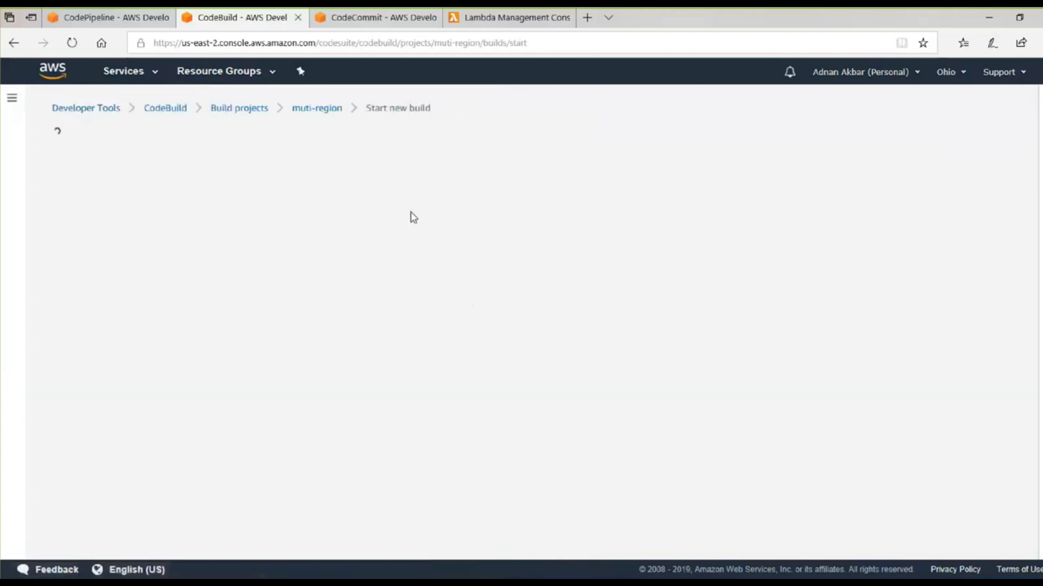
scroll(408, 234, down, 5)
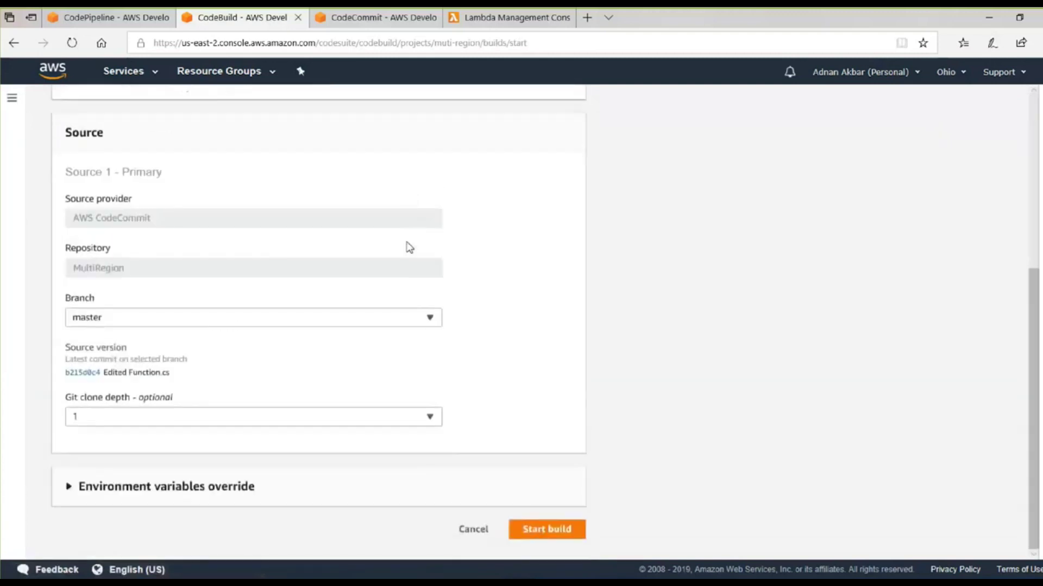
click(554, 526)
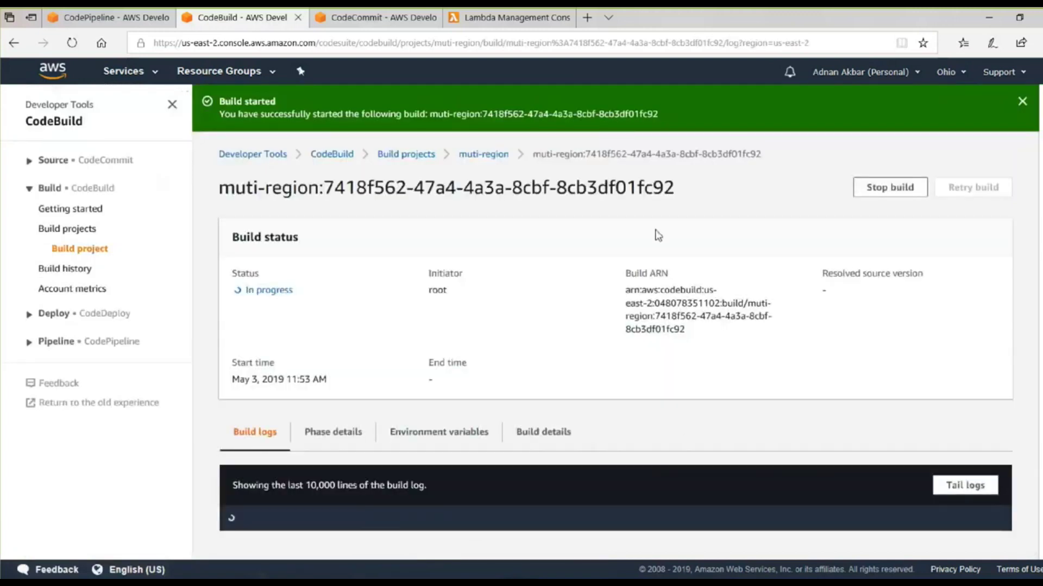
Start a new pipeline in CodePipeline and name it multi-region
click(124, 19)
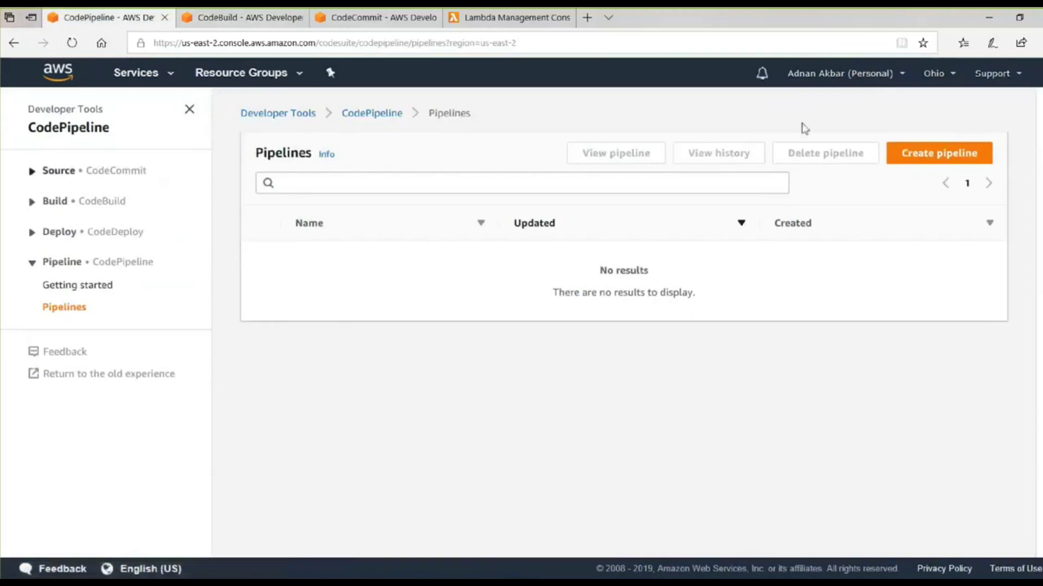
click(945, 157)
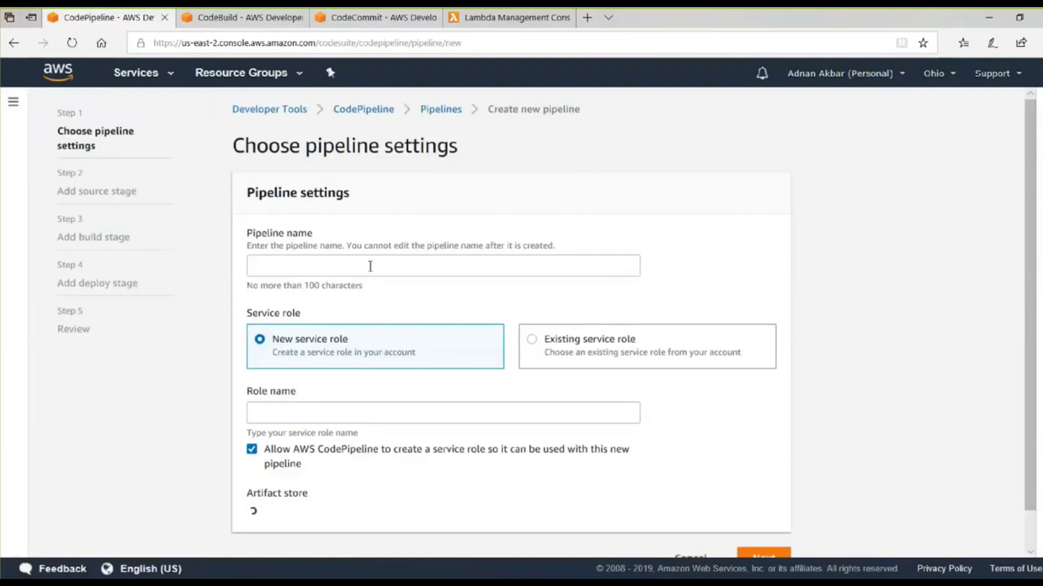
click(366, 262)
text(mu)
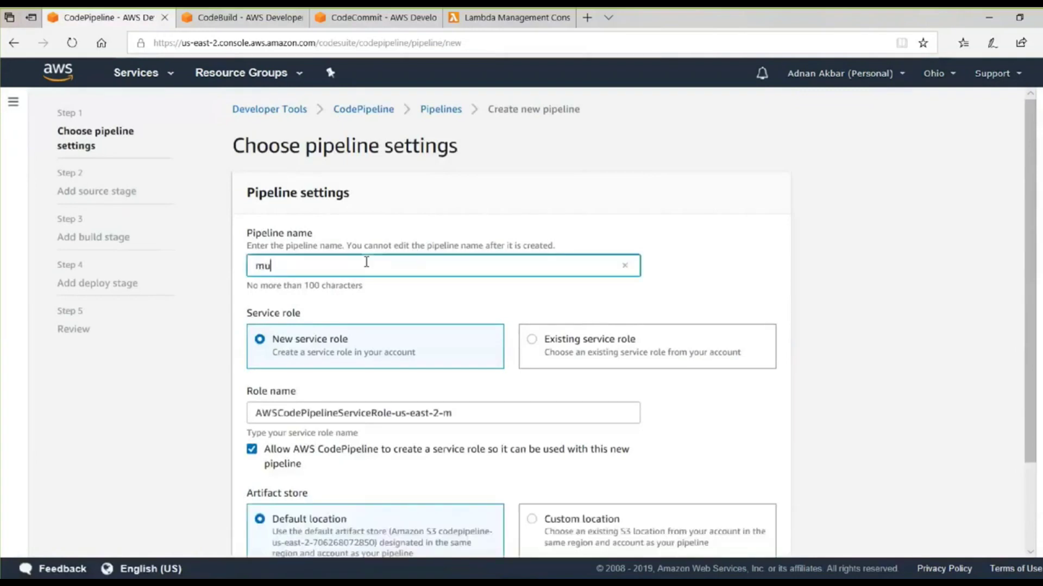
text(lti-region)
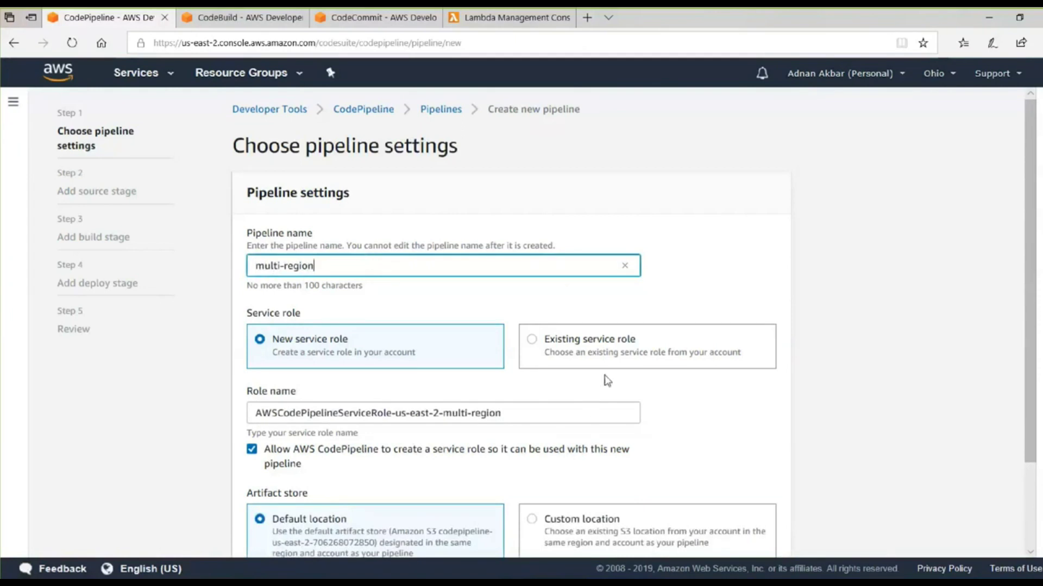
Assign the existing service role AWSCodePipelineServiceRole-us-east-2-multi-region to the pipeline, keep the default artifact location, and continue to the source stage
click(618, 330)
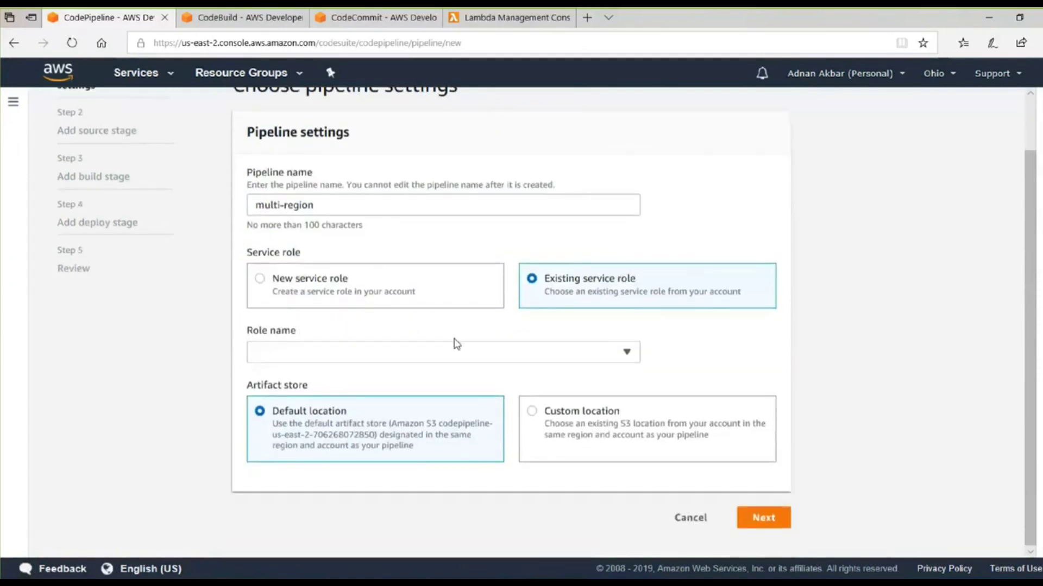
click(454, 348)
click(458, 418)
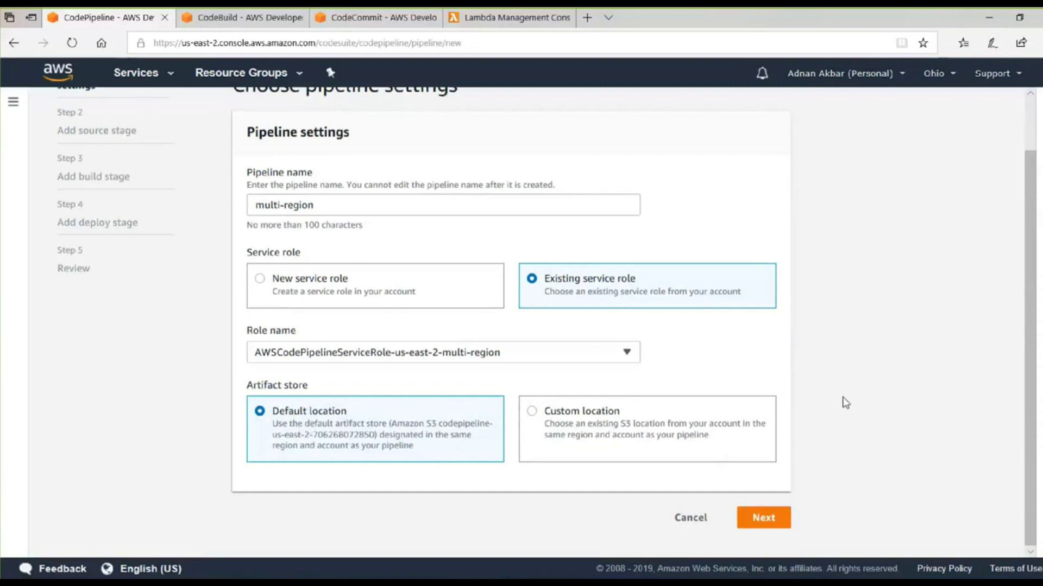
click(766, 519)
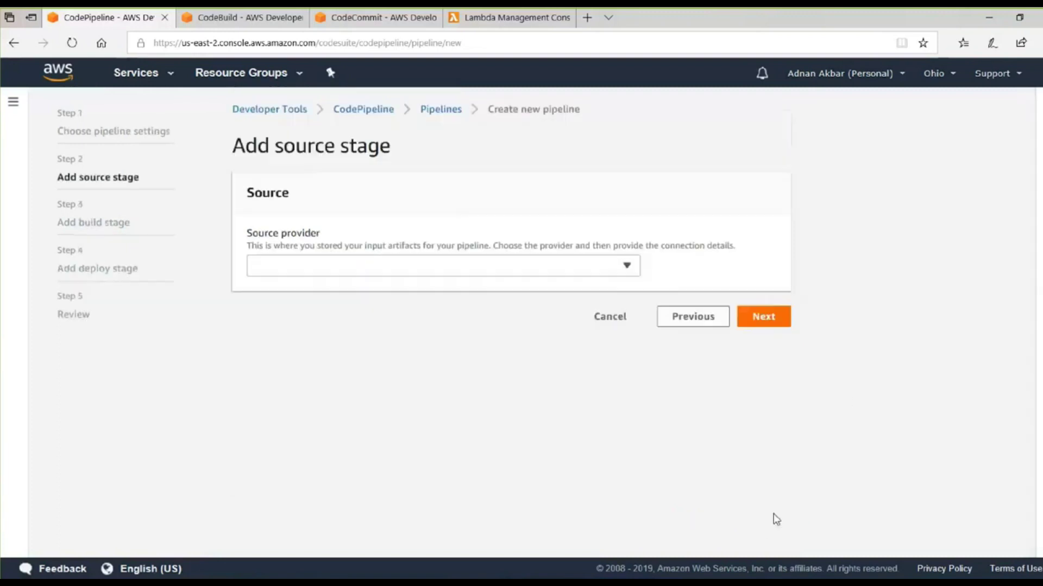
Set the pipeline source to the master branch of the MultiRegion repository in AWS CodeCommit, keeping Amazon CloudWatch Events for change detection
click(347, 271)
click(340, 310)
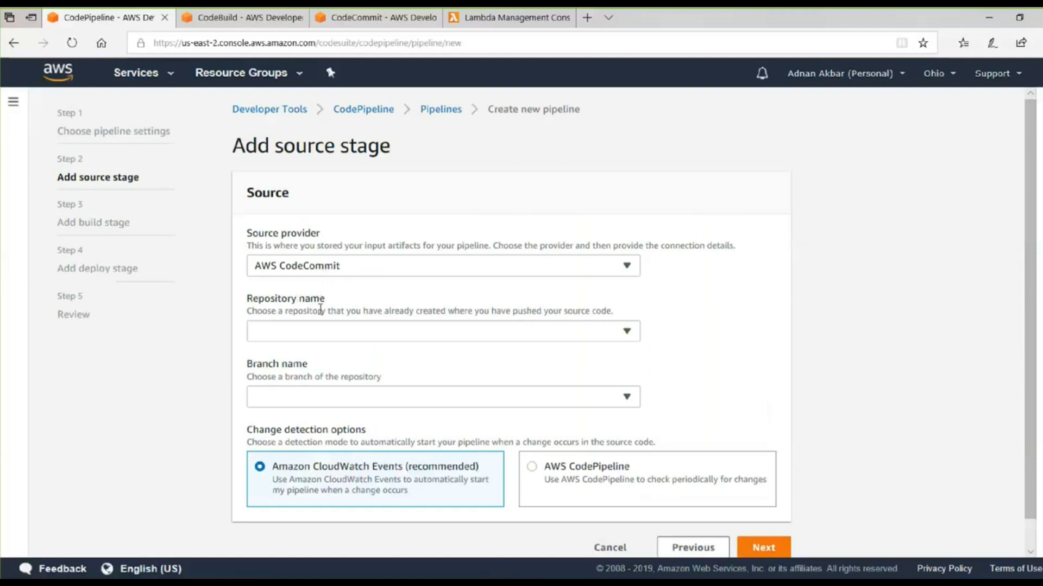
click(317, 329)
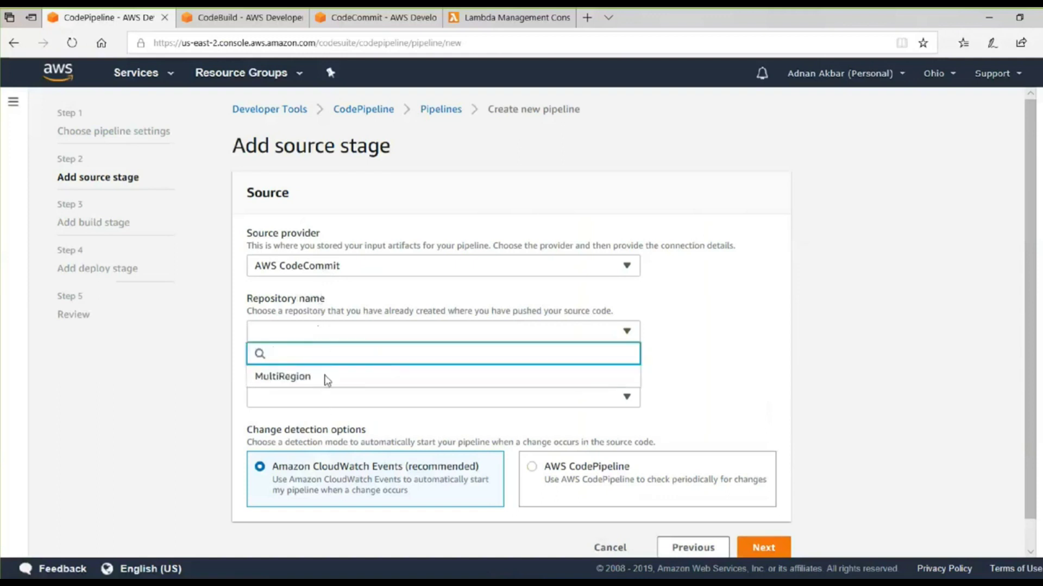
click(327, 380)
click(324, 400)
click(318, 437)
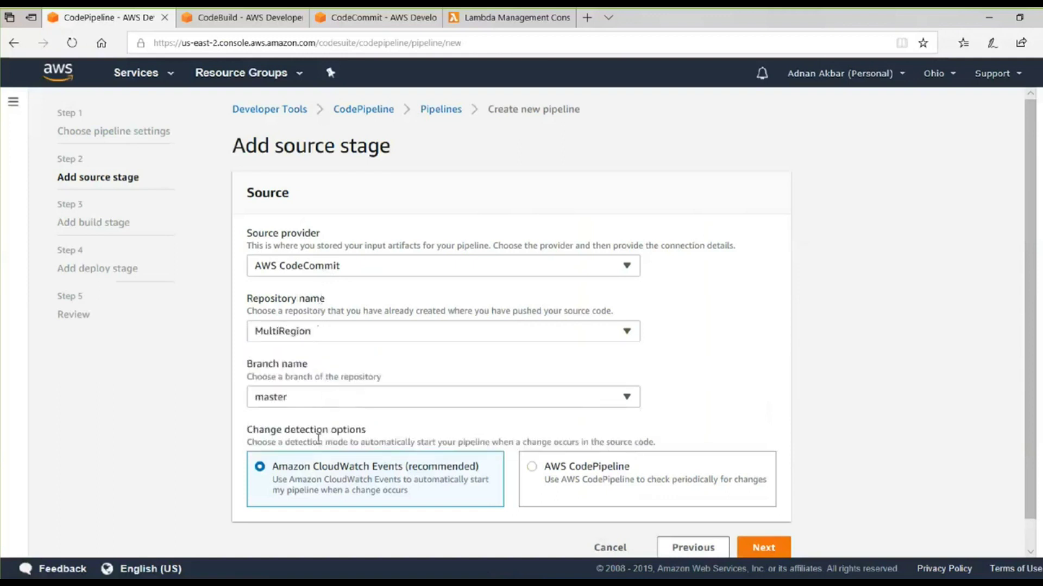
scroll(386, 439, down, 1)
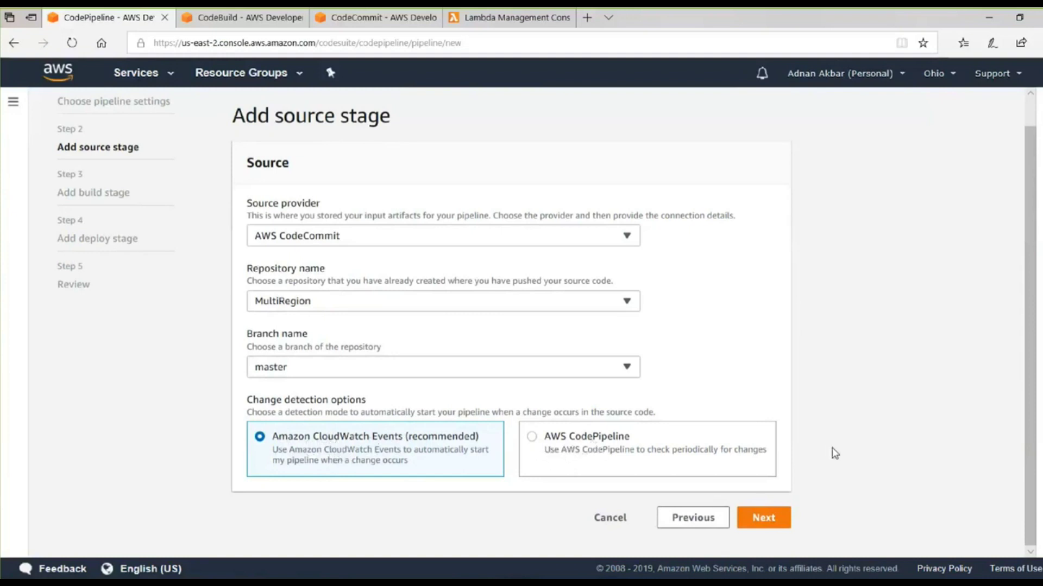
click(775, 520)
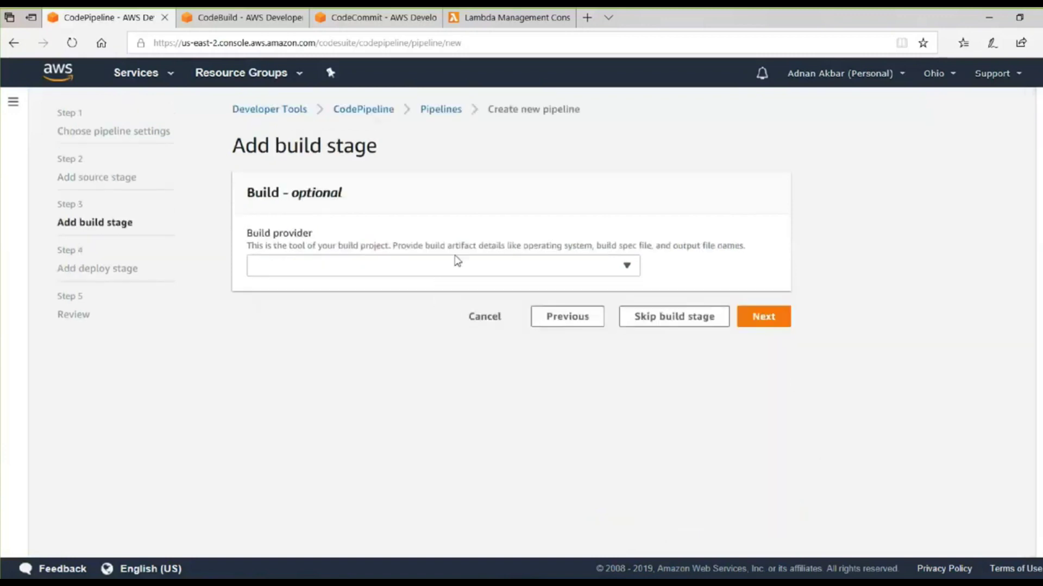
Choose AWS CodeBuild as the build provider and check the status and logs of the running muti-region build
click(457, 262)
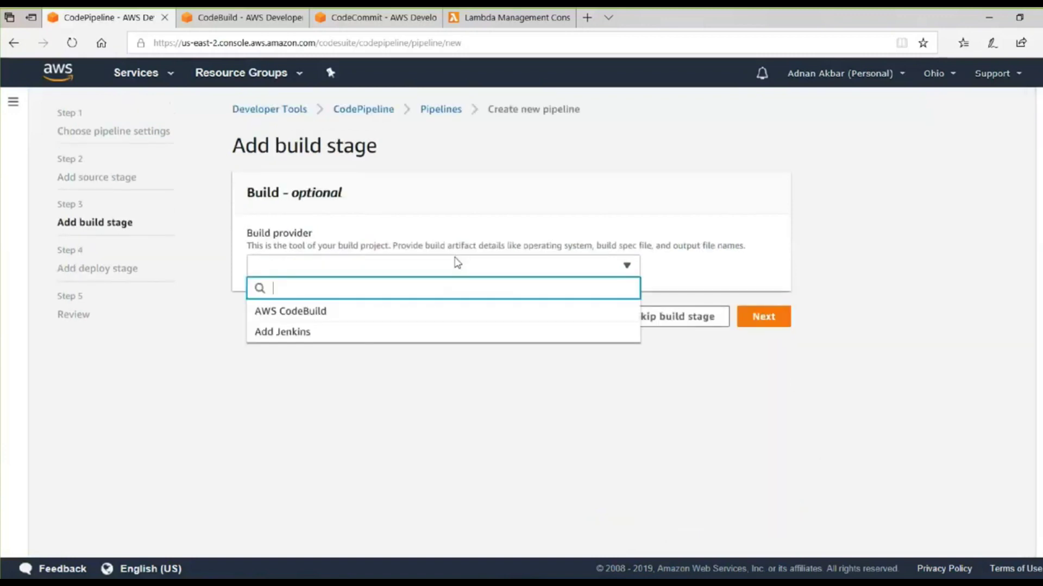
click(447, 314)
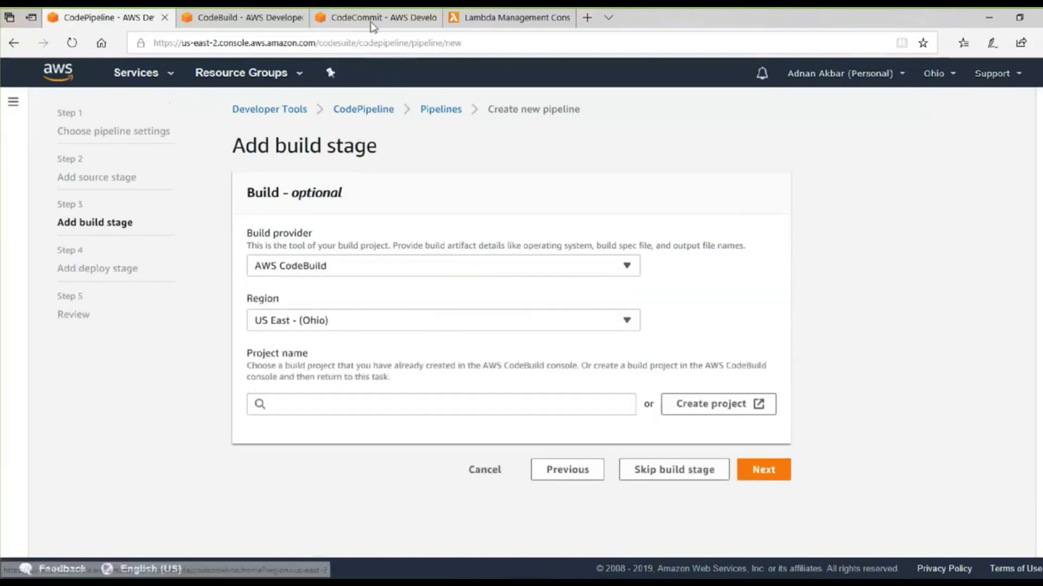
click(255, 12)
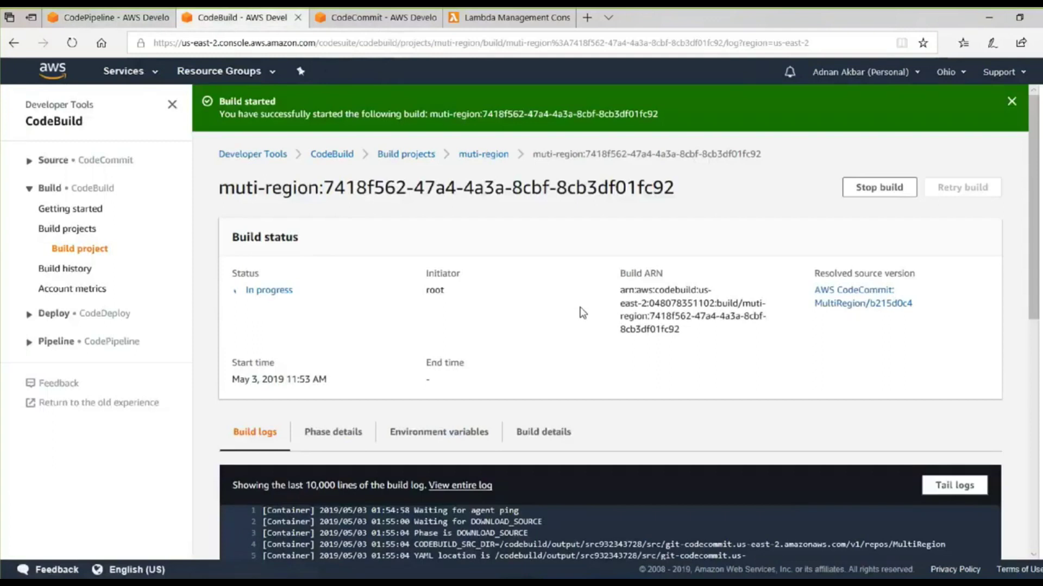
scroll(367, 301, down, 8)
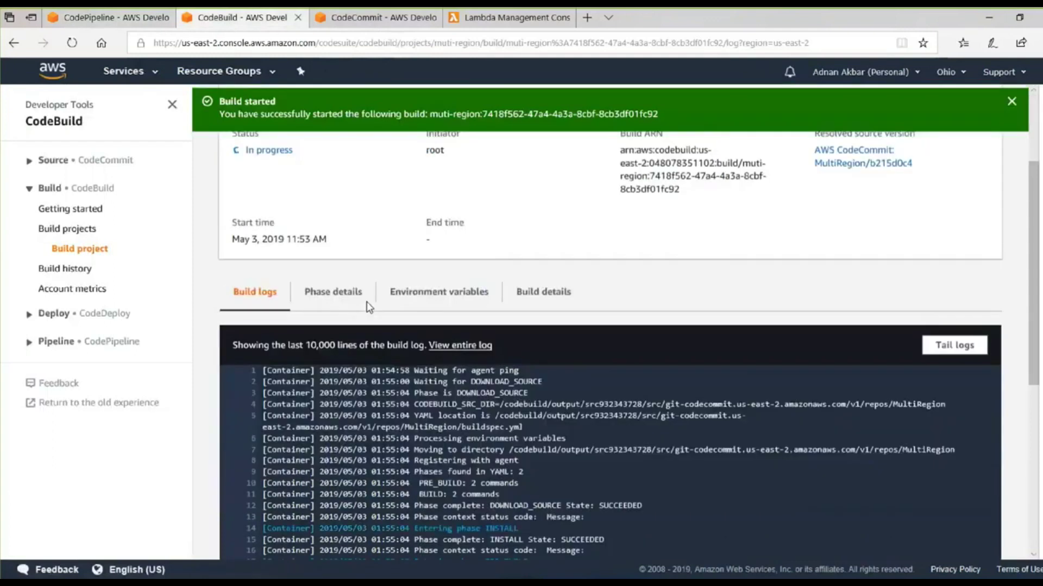
scroll(367, 301, up, 10)
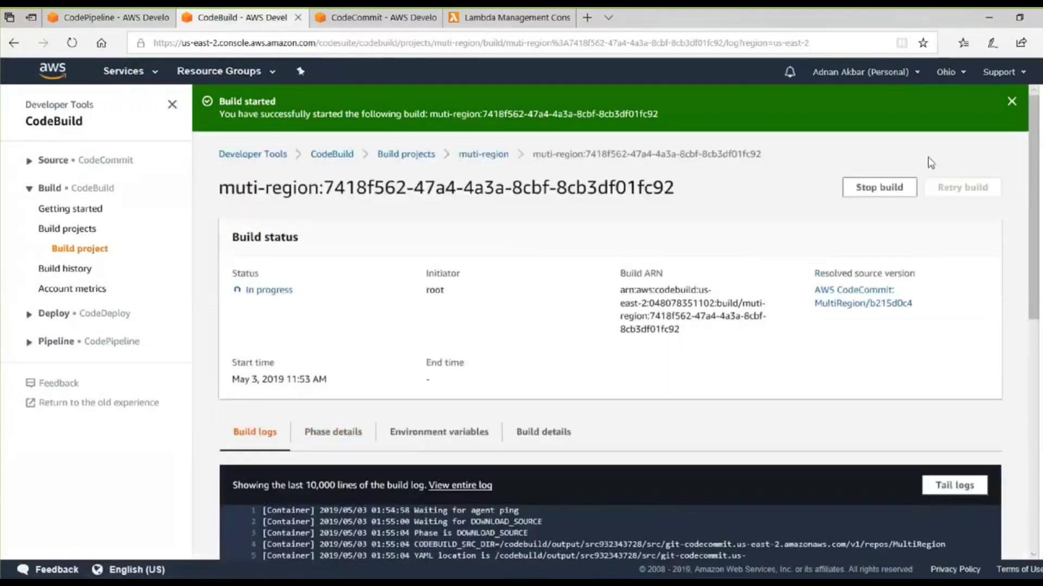
click(1011, 102)
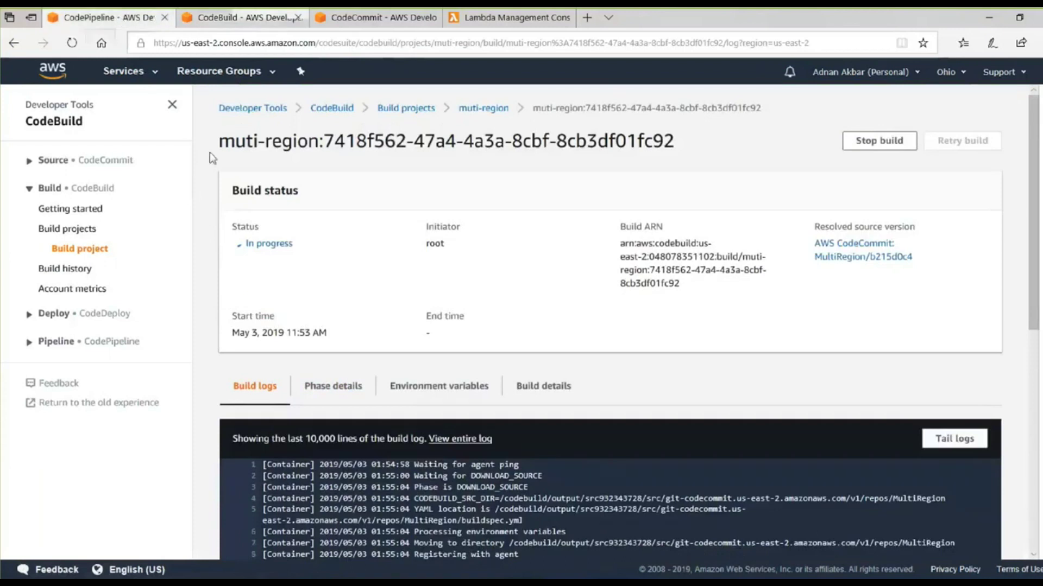
Back in the new pipeline, select the muti-region project for the build stage and continue to the deploy stage
click(117, 17)
click(318, 404)
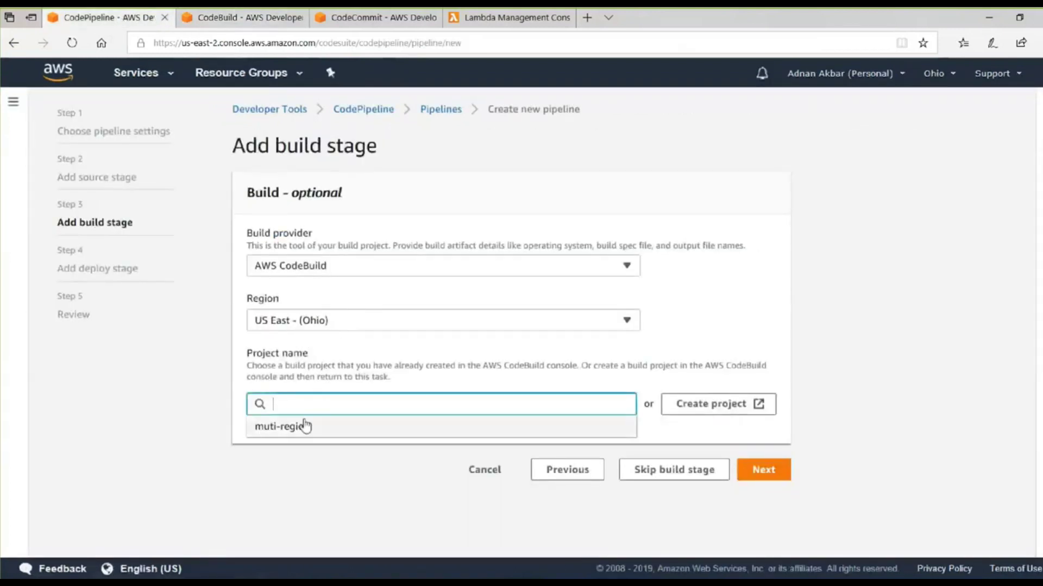
click(307, 434)
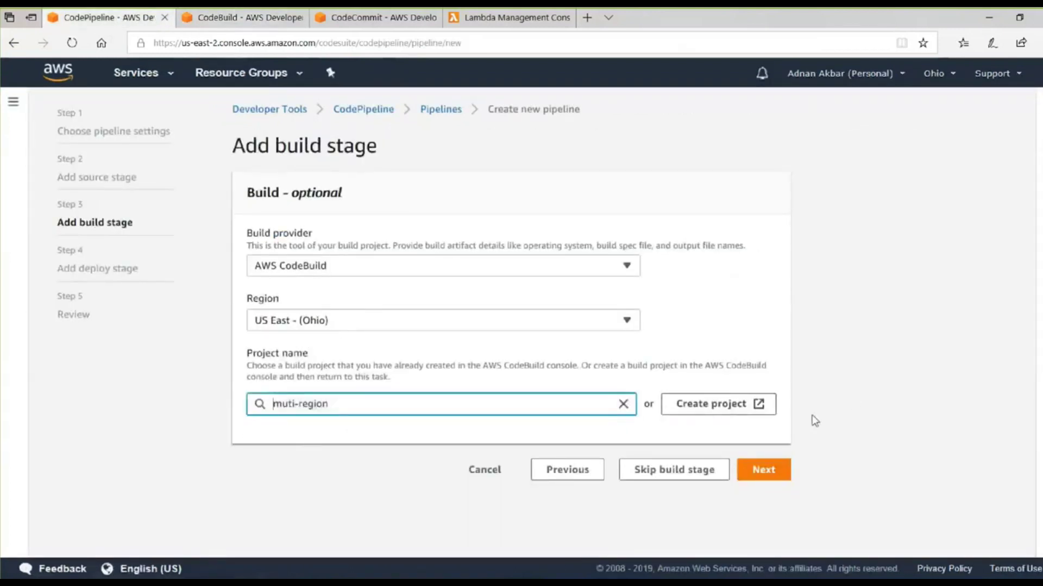
click(777, 470)
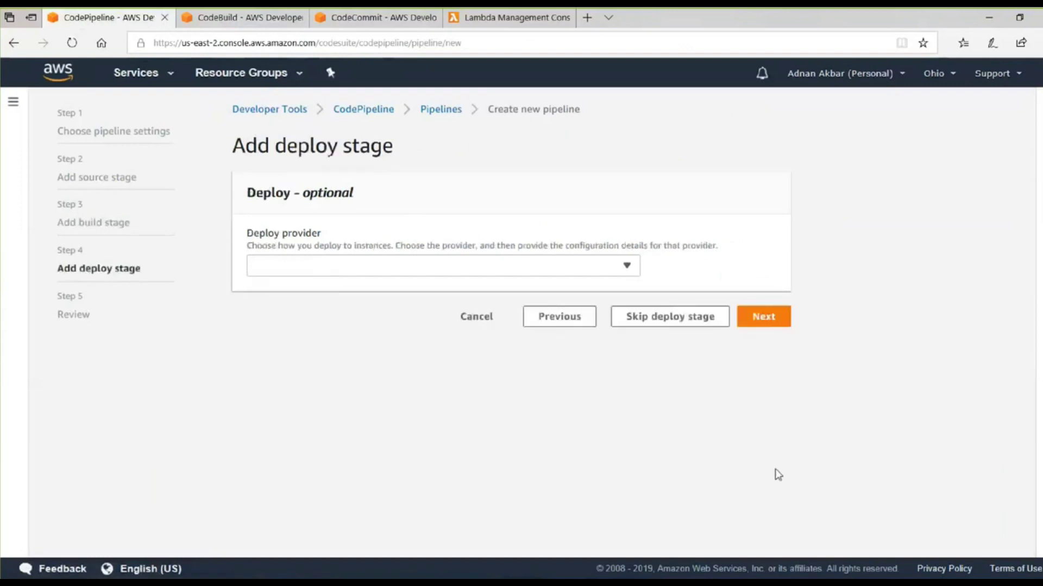
Set the deploy stage to AWS CloudFormation with action mode Create or update a stack and stack name multi-region
click(478, 269)
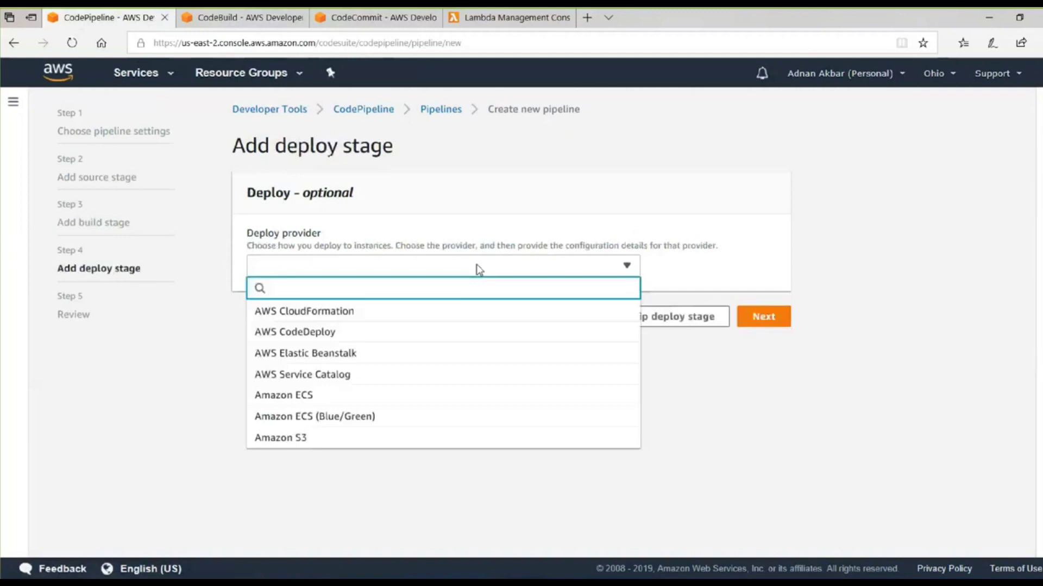
click(452, 311)
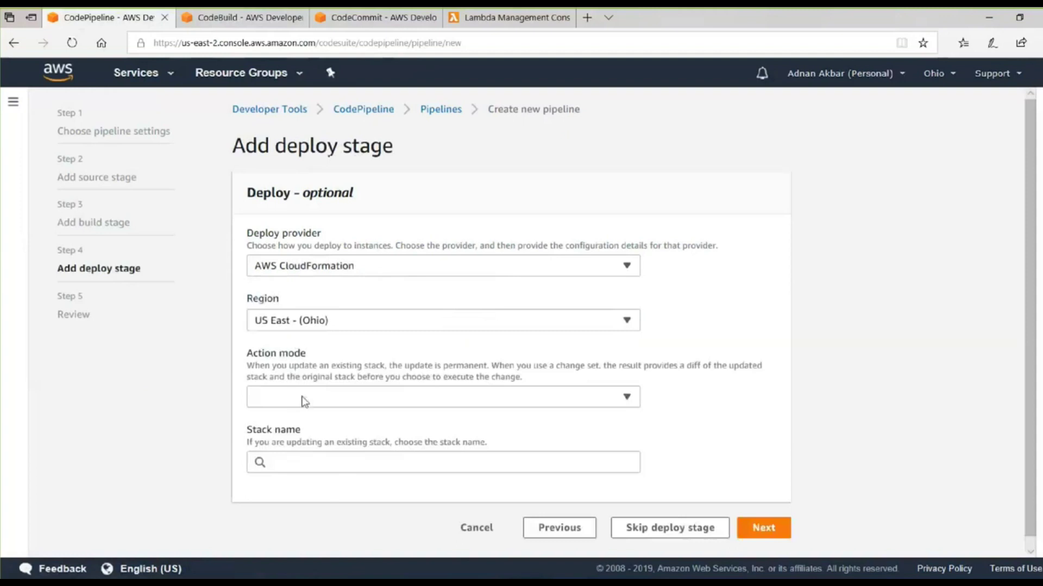
click(303, 399)
click(313, 428)
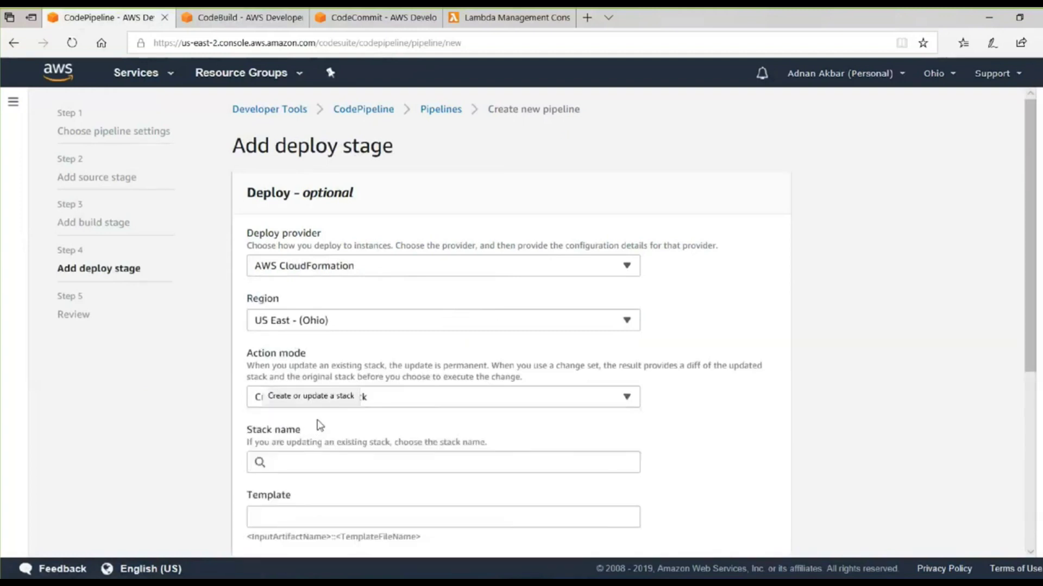
scroll(320, 426, down, 3)
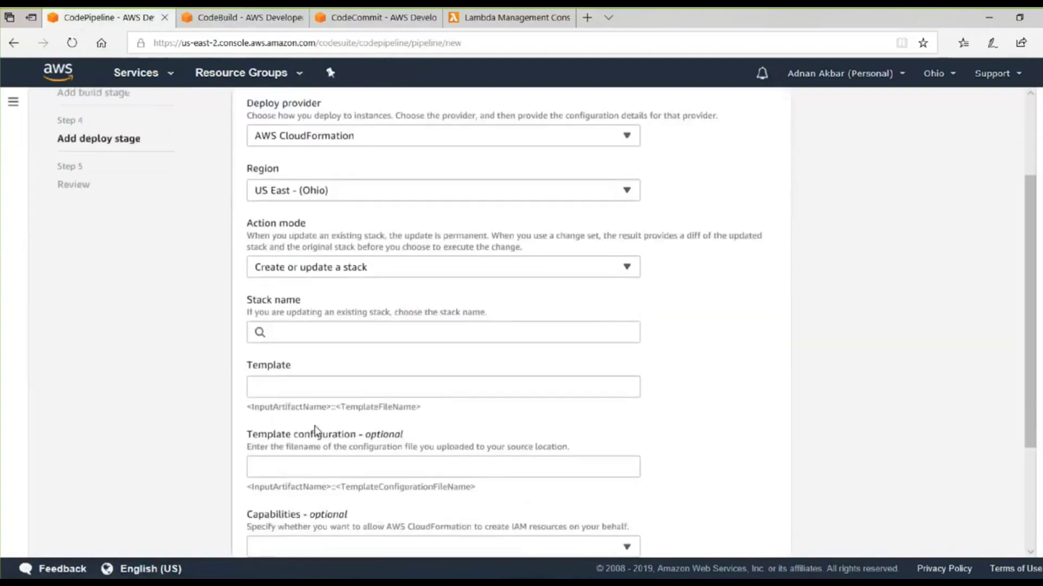
click(311, 321)
text(multi-)
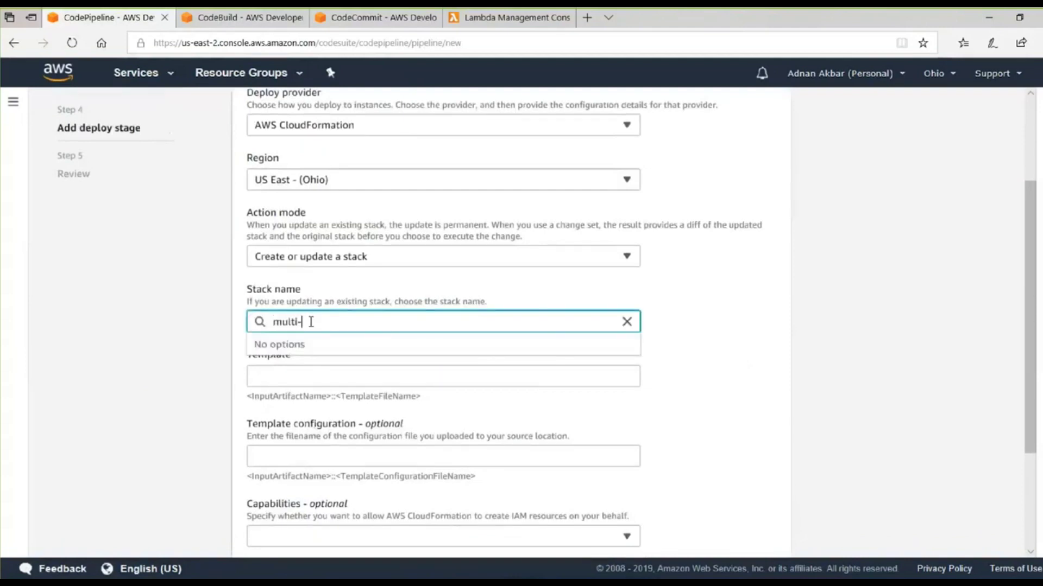
text(region)
click(691, 354)
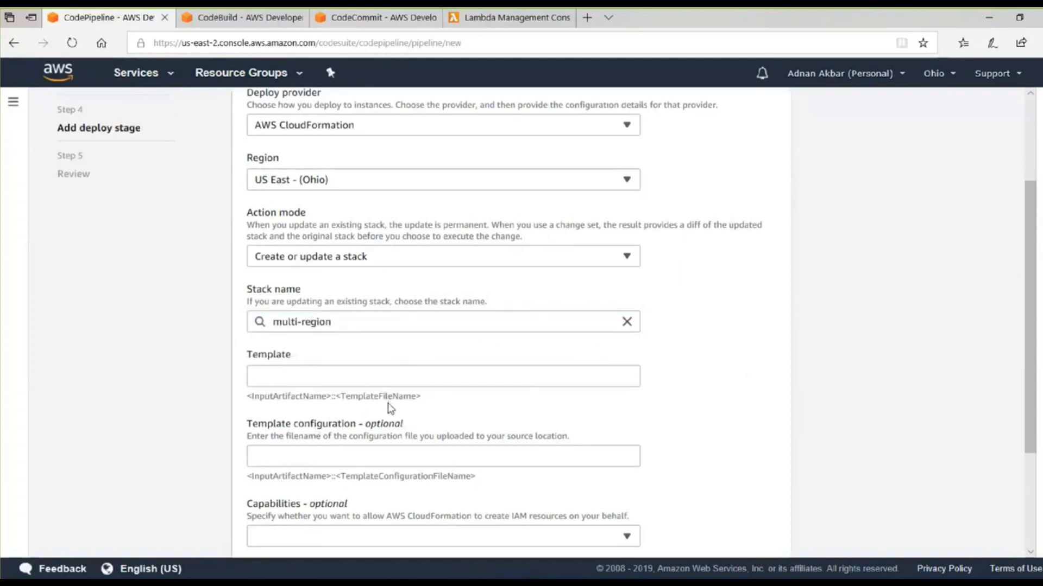
Copy BuildArtifact::cloudformation-MultiRegionDeployment.json from the Notepad++ notes into the deploy stage's Template setting
scroll(388, 403, down, 3)
key(alt+Tab)
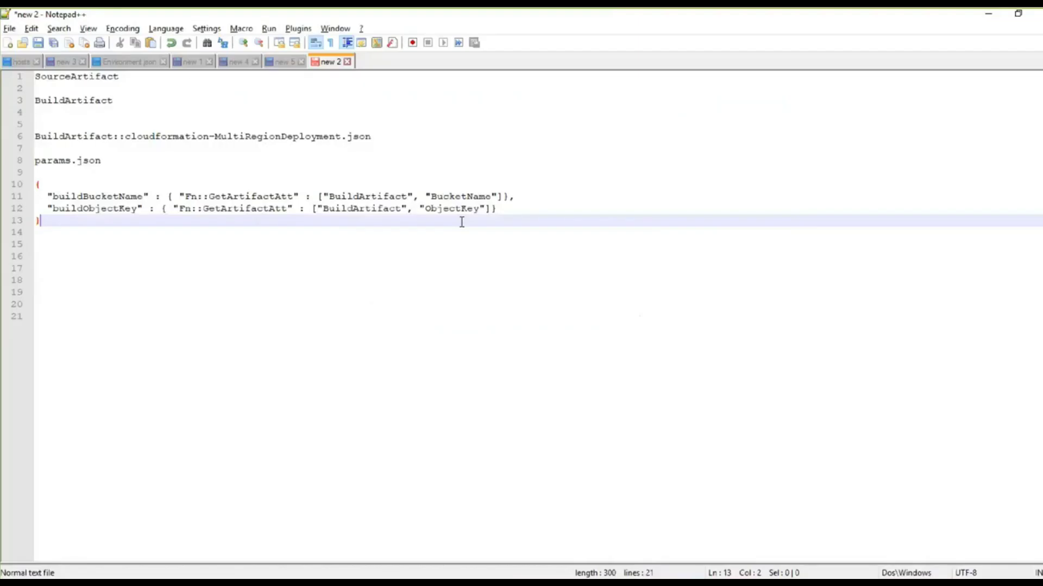
drag(385, 136, 9, 137)
key(ctrl+c)
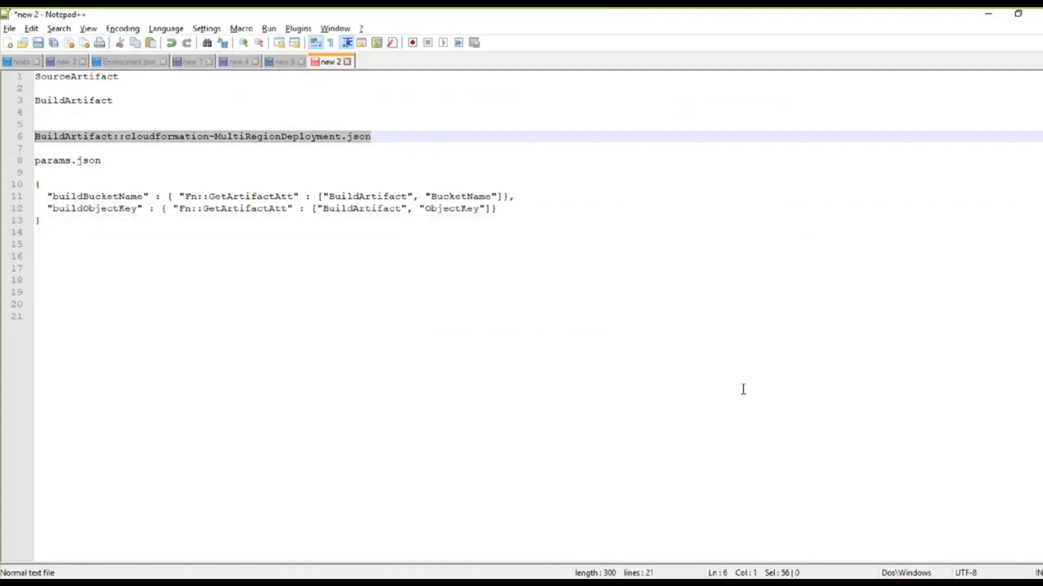
key(alt+Tab)
click(313, 212)
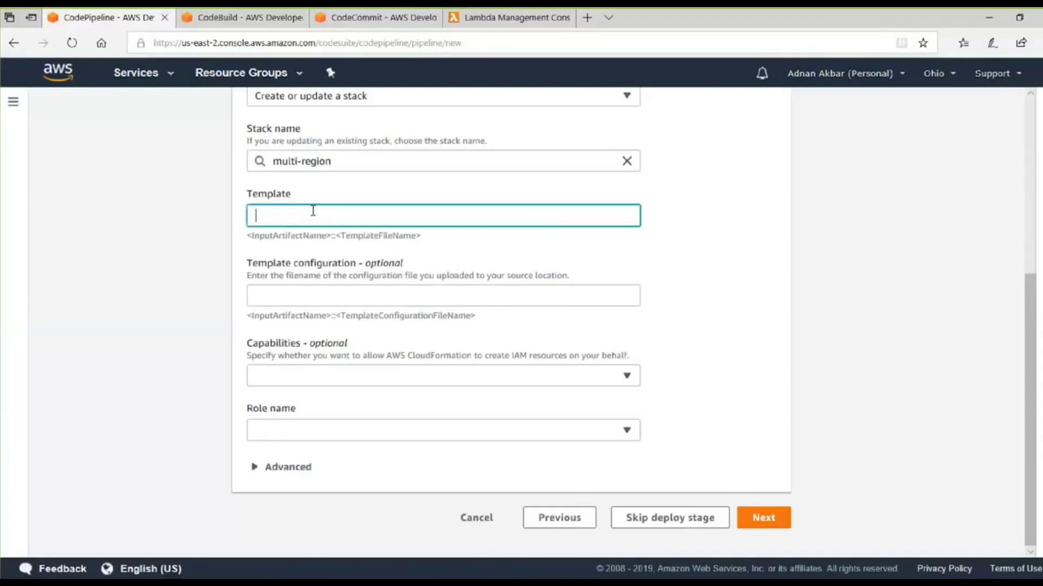
key(ctrl+v)
scroll(448, 291, up, 3)
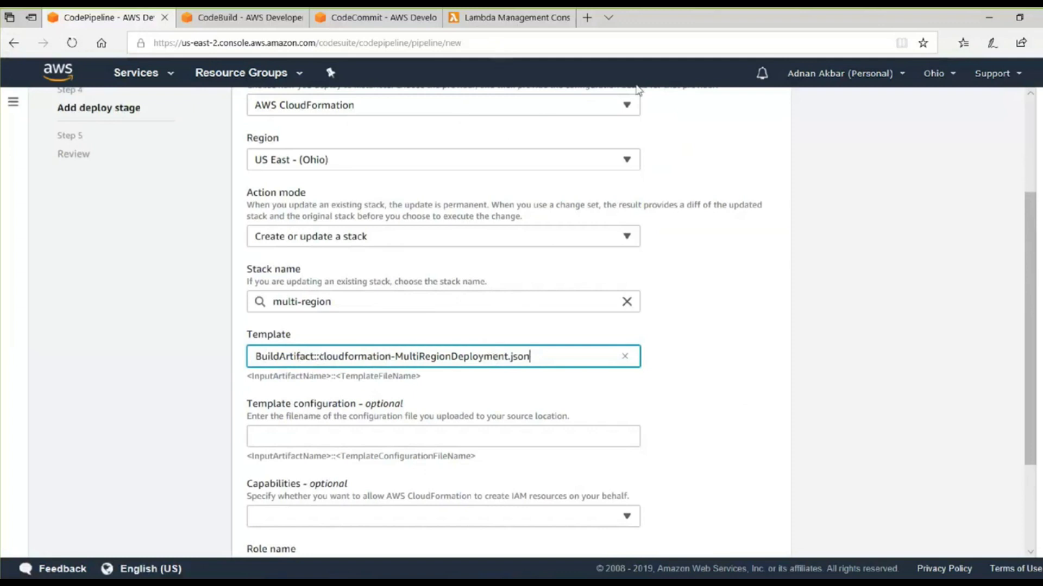
click(891, 217)
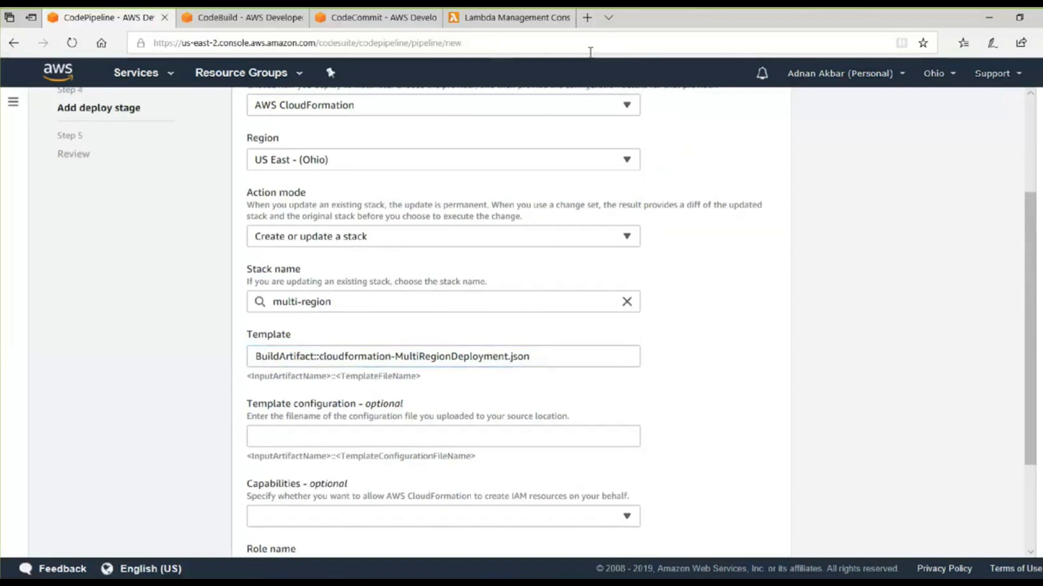
Examine cloudformation-MultiRegionDeployment.json in the MultiRegion repository's MultiRegionDeployment folder, focusing on the S3Bucket and S3Key references
click(561, 22)
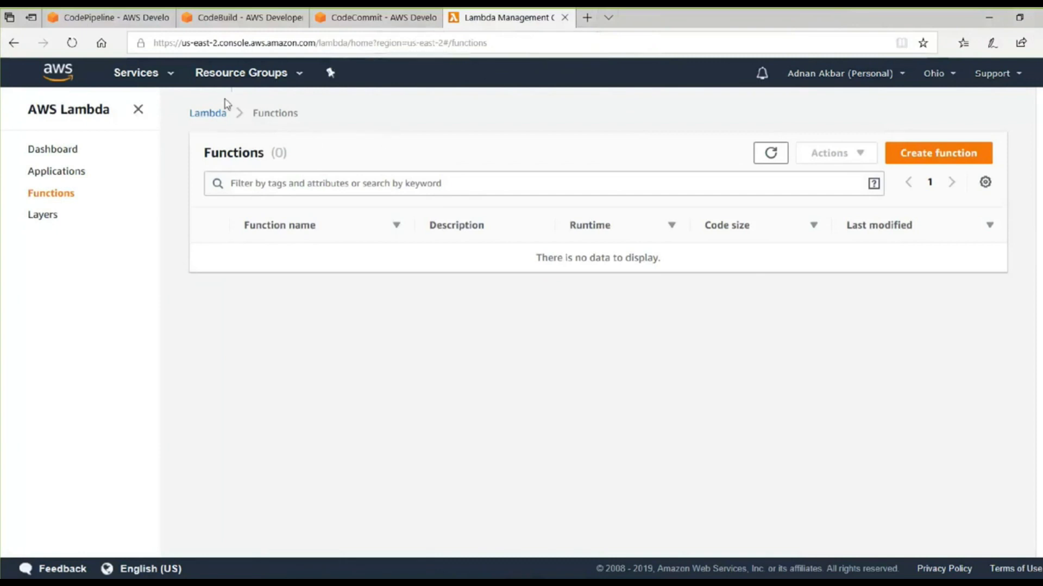
click(405, 18)
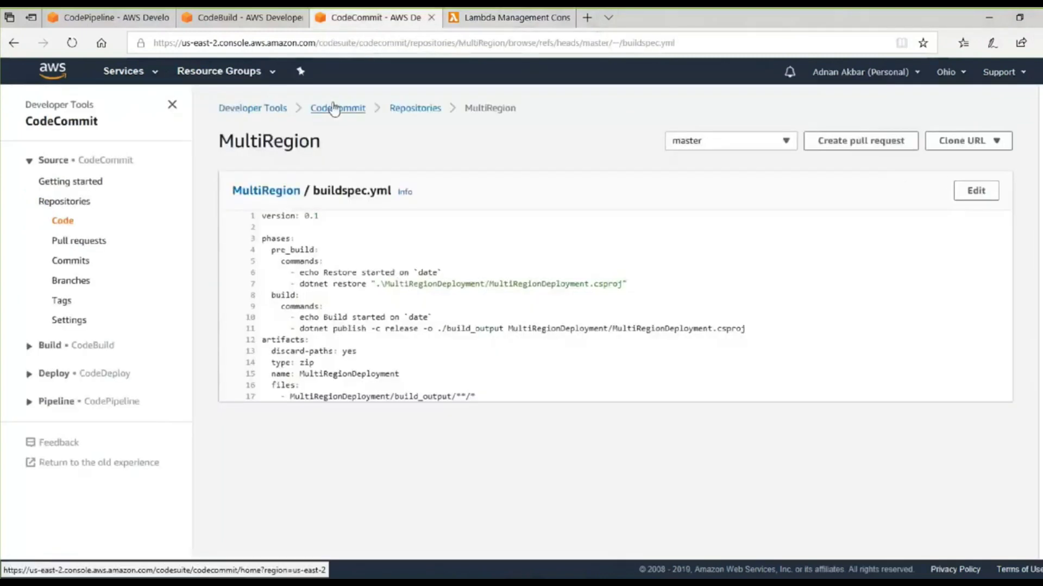
click(399, 109)
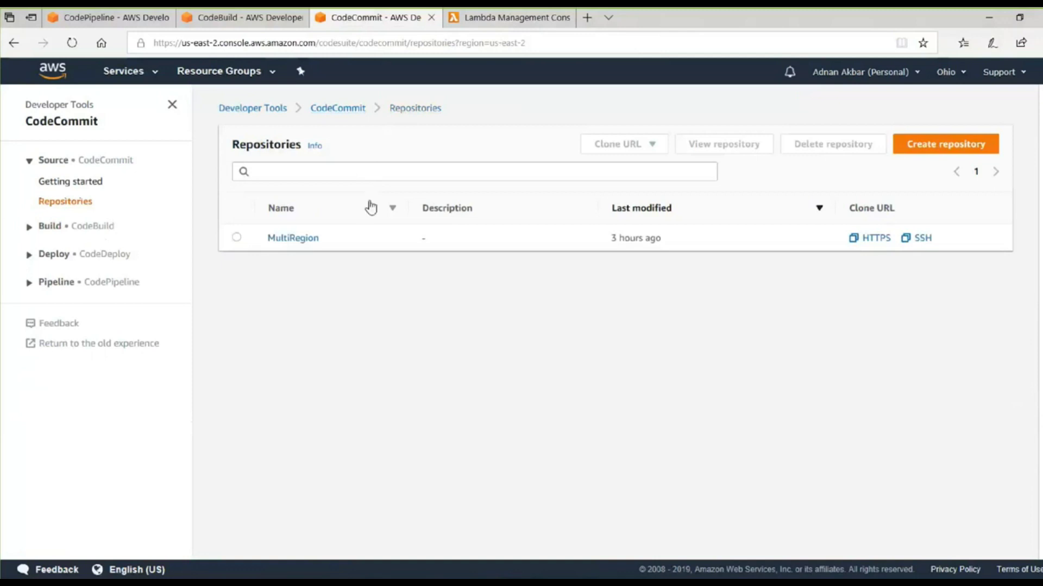
click(306, 239)
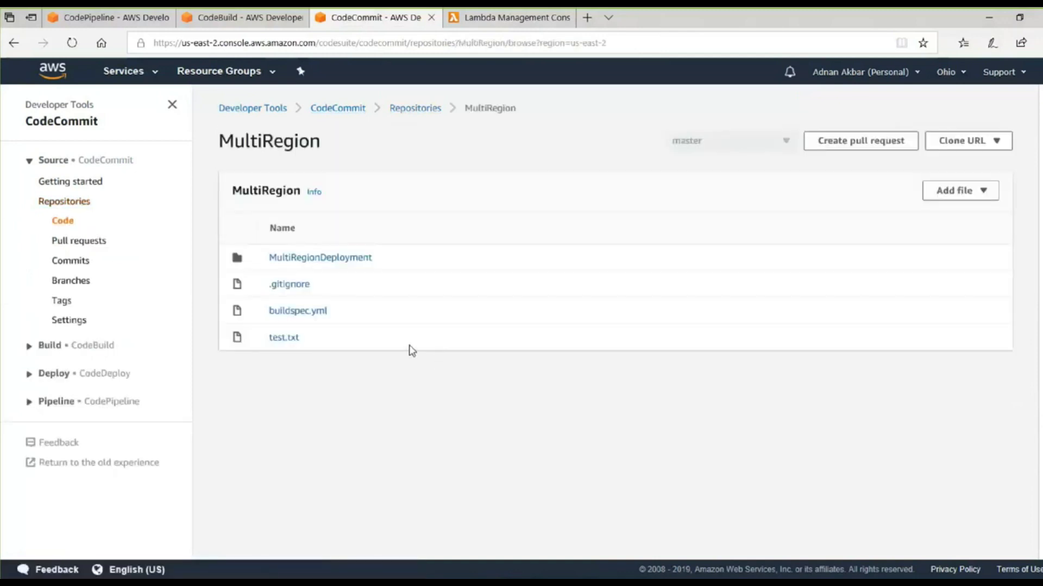
click(339, 259)
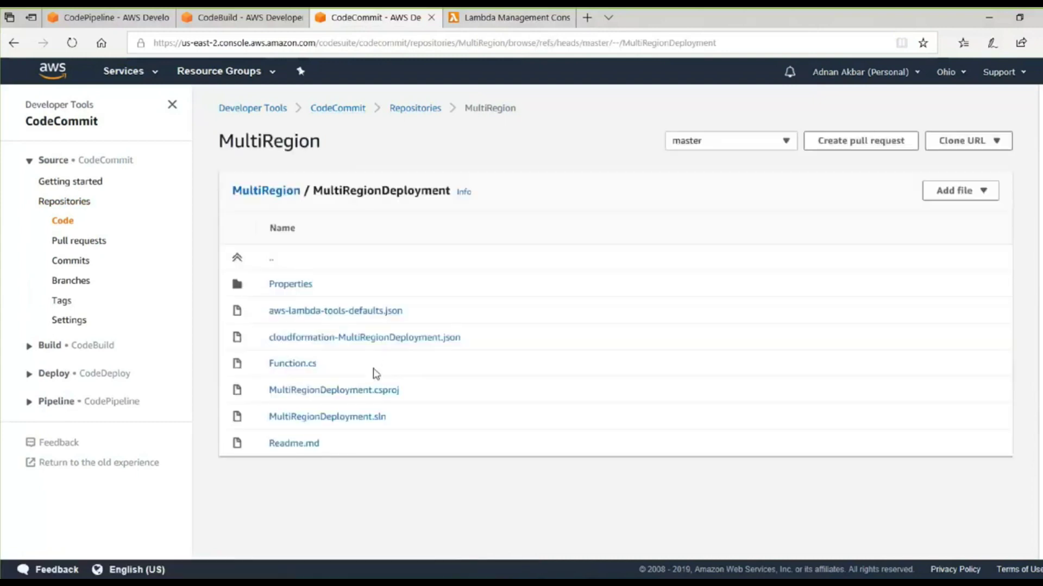
click(405, 339)
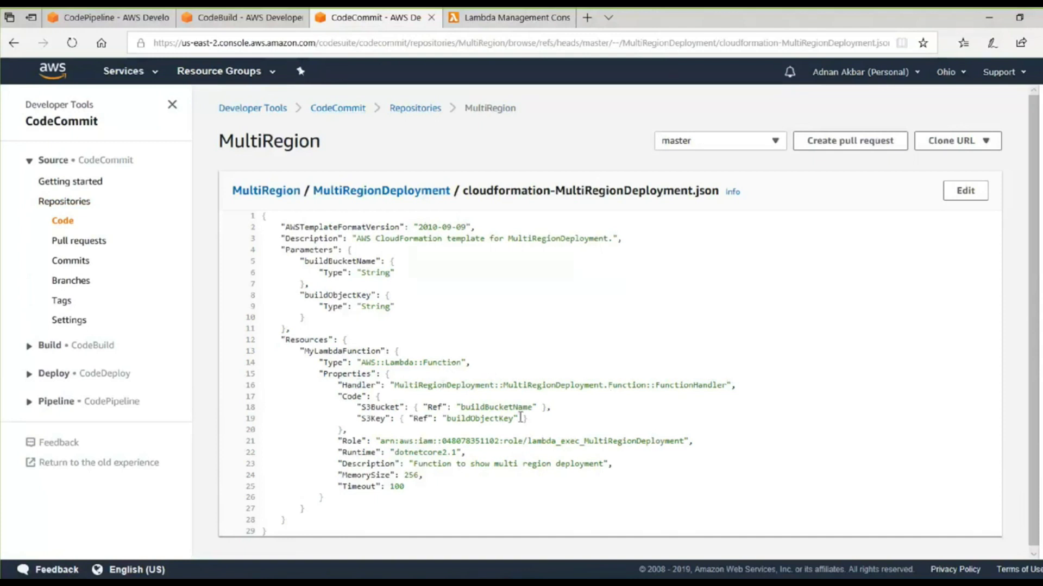
drag(362, 408, 527, 421)
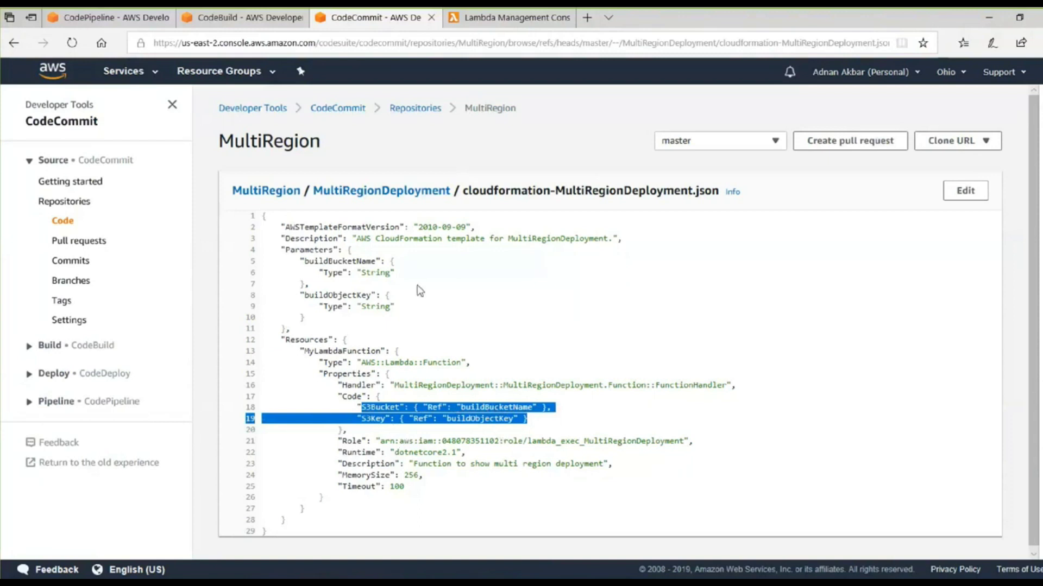
Examine the Role entry in the CloudFormation template, check the muti-region build's status in CodeBuild, and return to the pipeline's deploy stage
drag(376, 441, 698, 442)
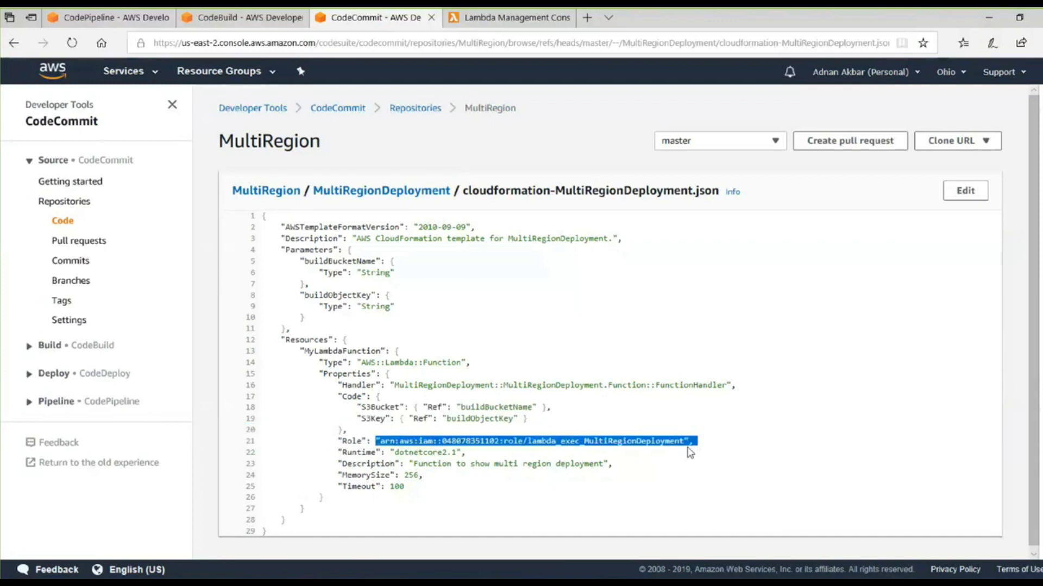
mouse_move(258, 21)
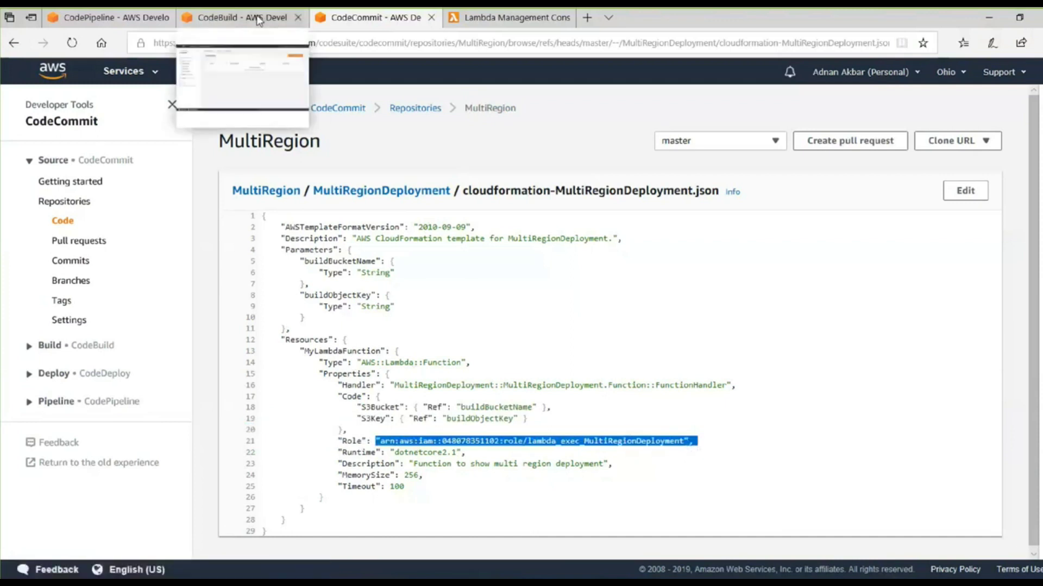
click(259, 19)
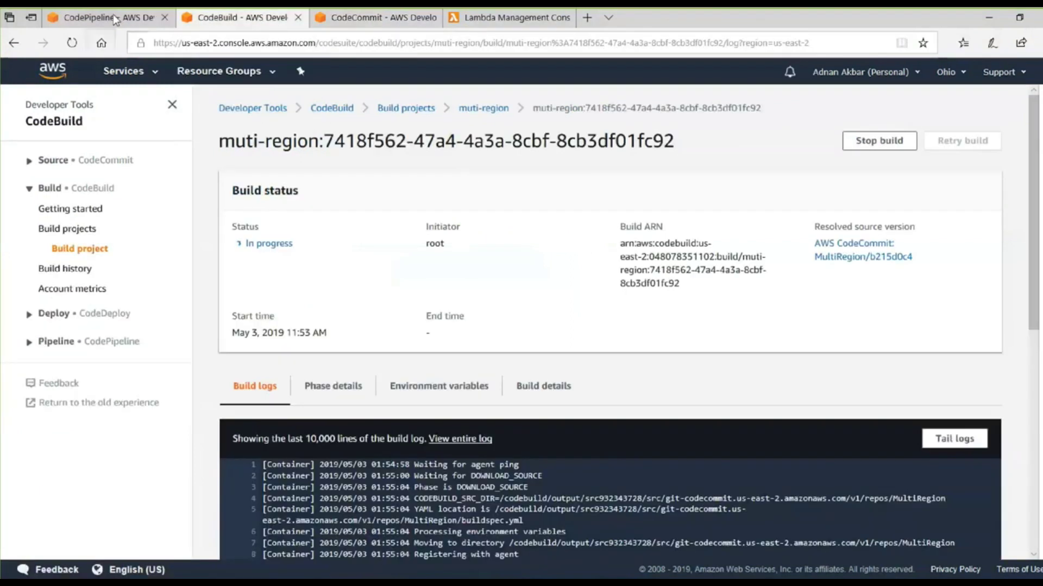
click(115, 19)
scroll(508, 414, down, 1)
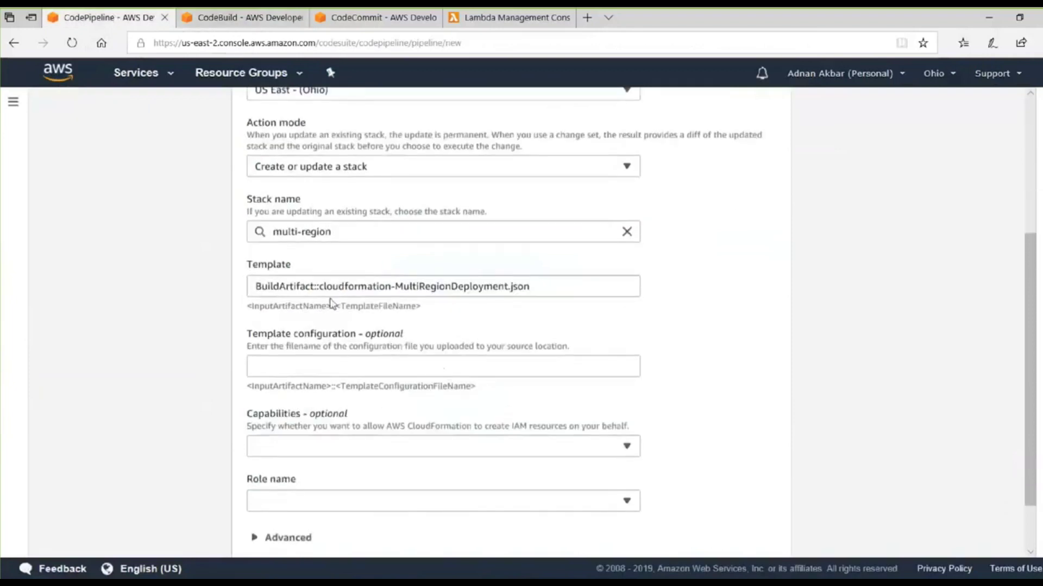
scroll(334, 336, down, 1)
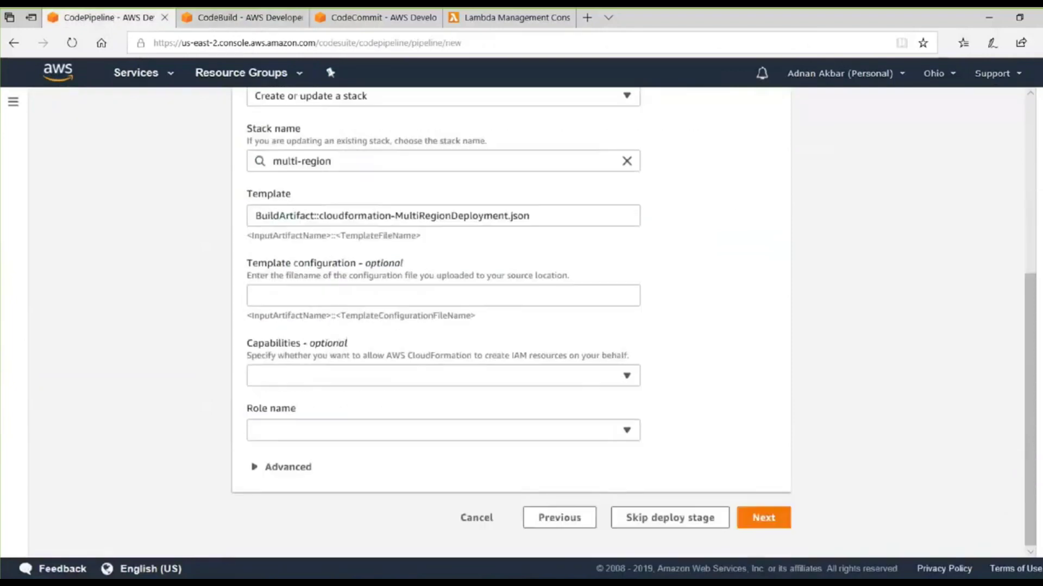
click(243, 18)
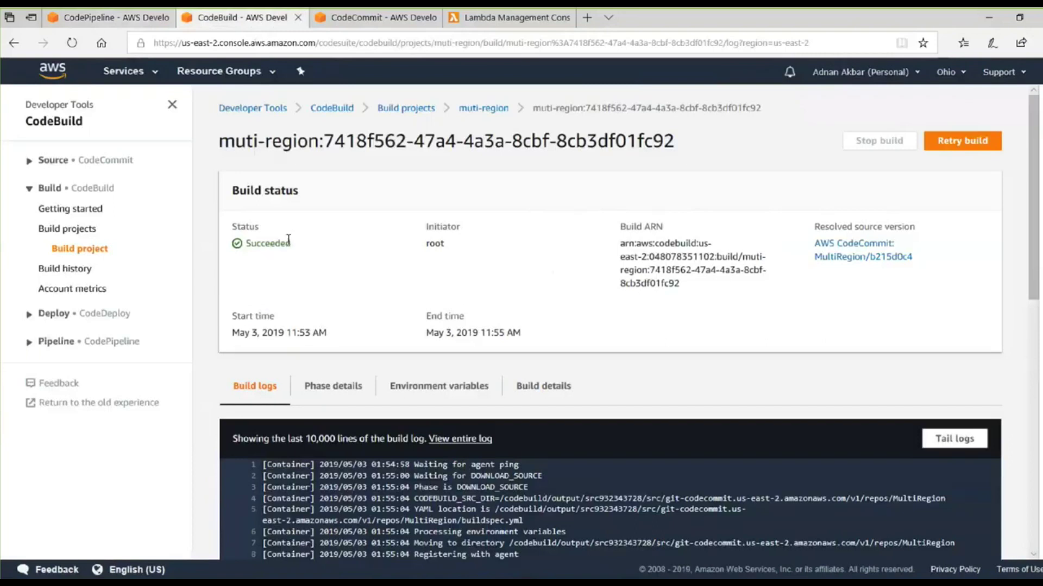
click(109, 18)
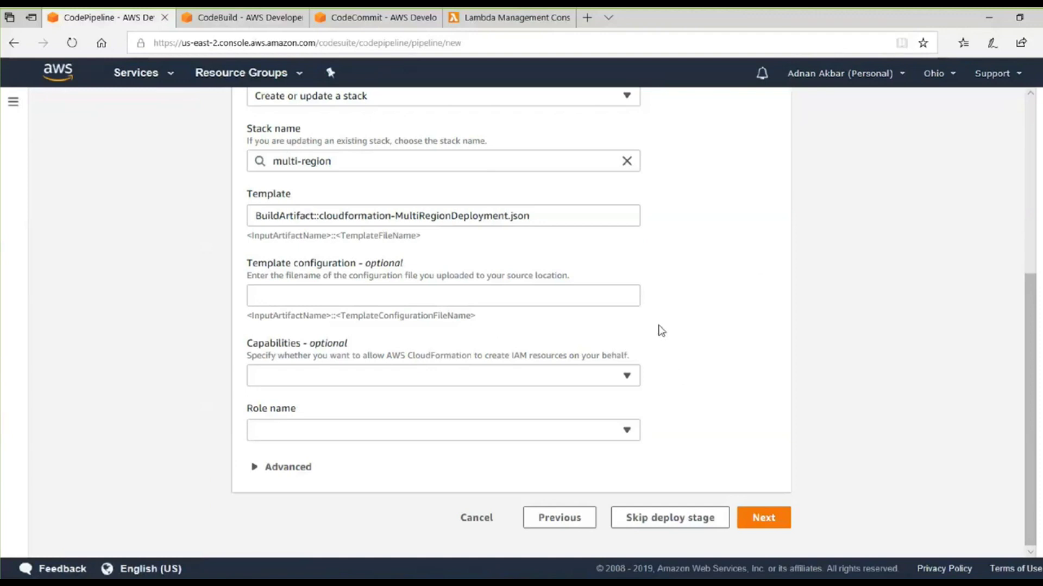
Copy the buildBucketName and buildObjectKey JSON block from the Notepad++ notes into the deploy stage's advanced Parameter overrides
click(268, 468)
scroll(619, 372, down, 3)
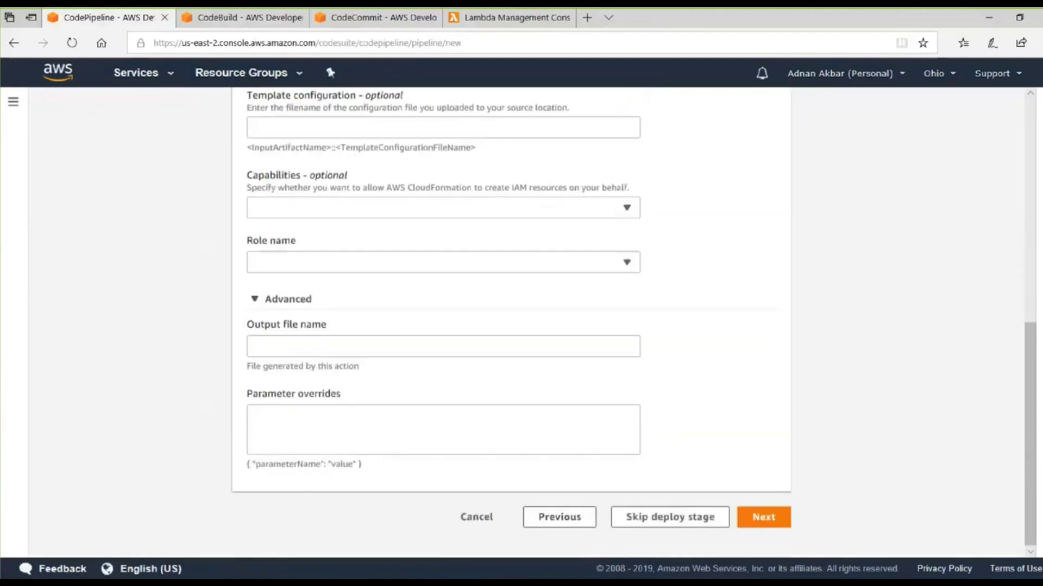
key(alt+Tab)
drag(47, 232, 25, 185)
key(ctrl+c)
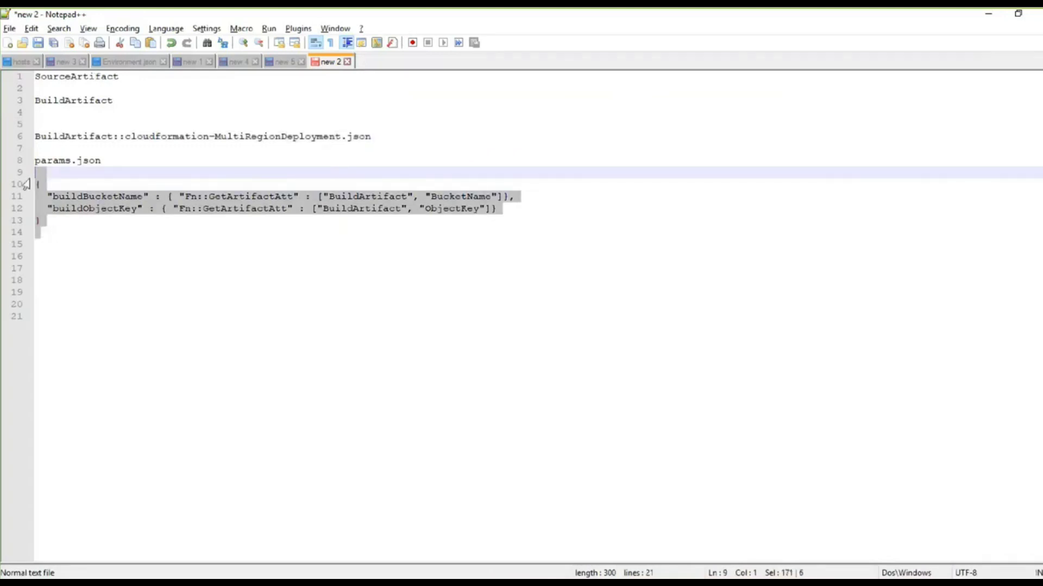
key(alt+Tab)
click(317, 425)
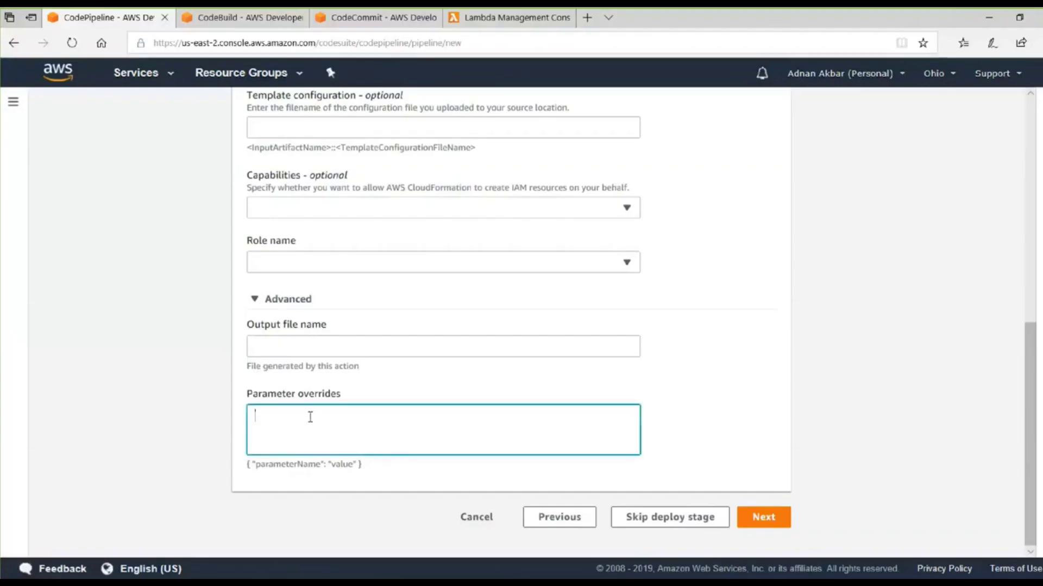
key(ctrl+v)
Copy params.json from the Notepad++ notes into the deploy stage's Output file name
key(alt+Tab)
drag(110, 159, 37, 160)
key(ctrl+c)
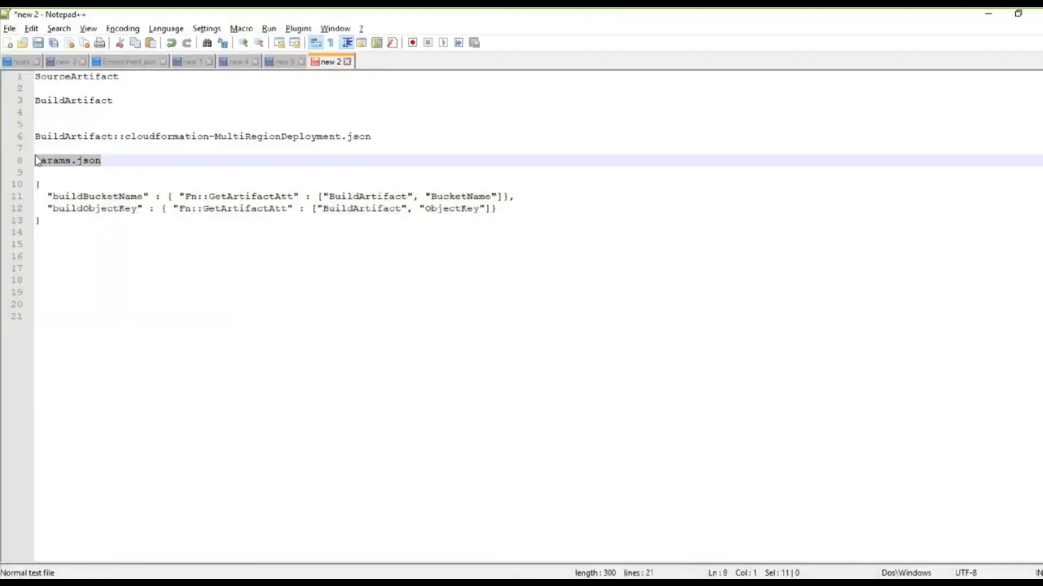
key(alt+Tab)
key(ctrl+v)
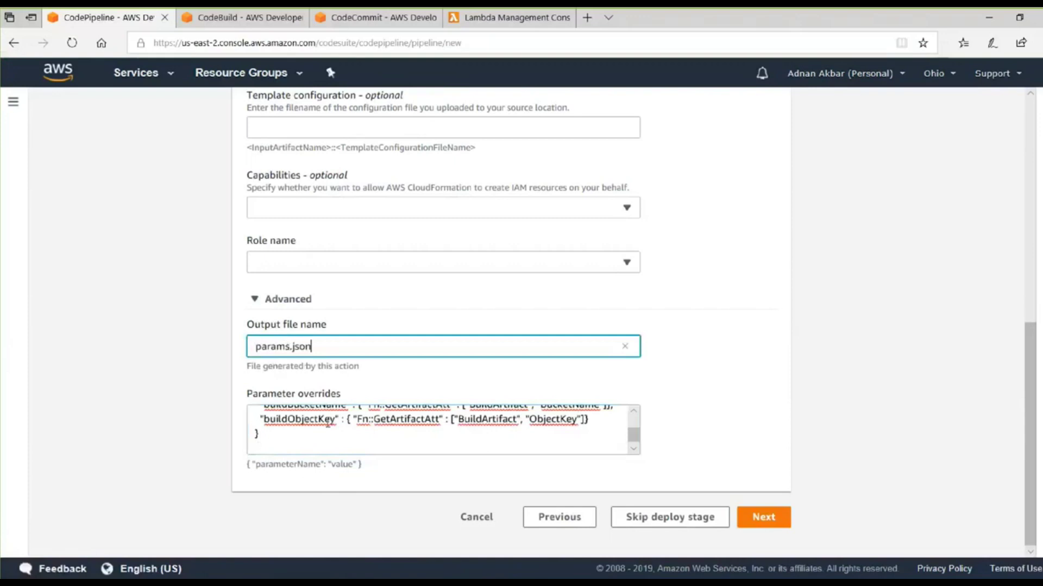
Compare the deploy stage's parameter overrides with the buildBucketName reference in the CodeCommit template
click(633, 411)
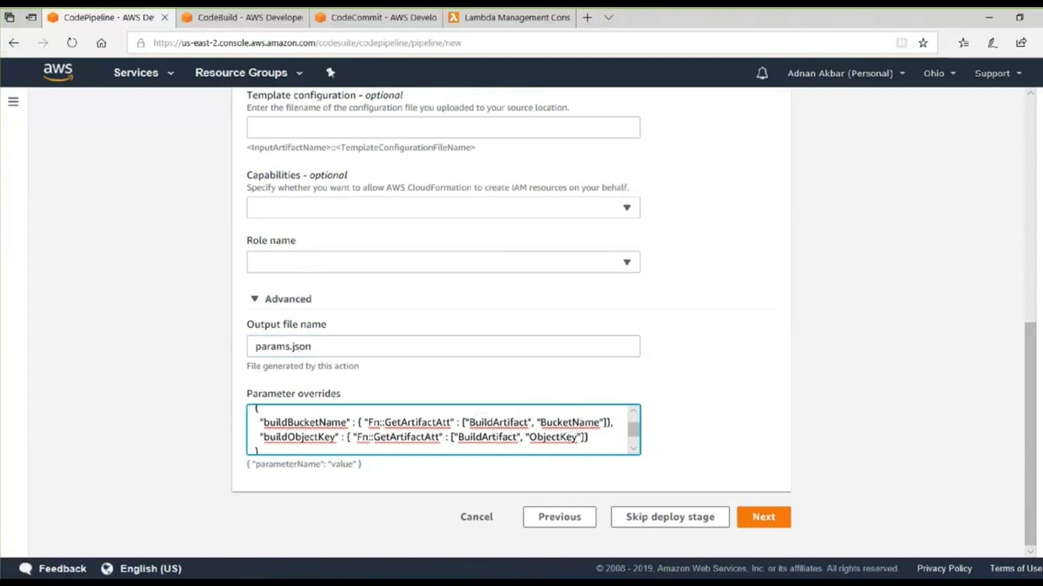
click(360, 16)
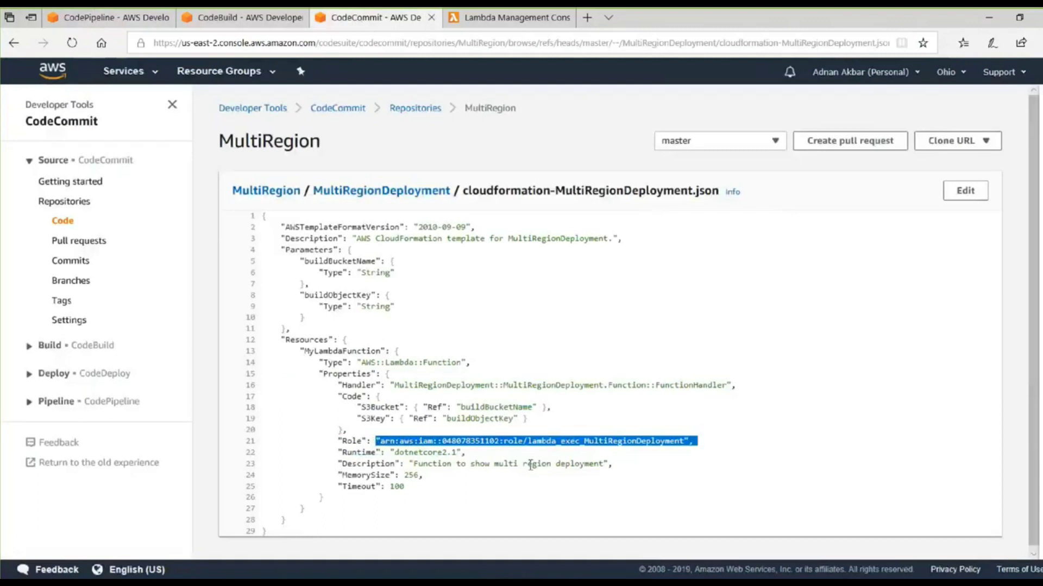
click(439, 444)
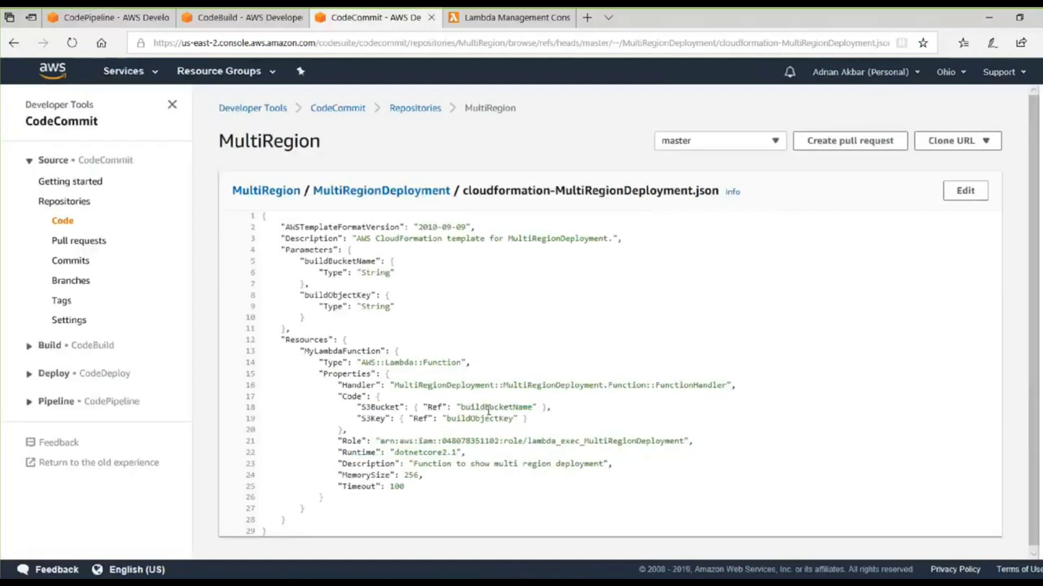
drag(462, 406, 530, 414)
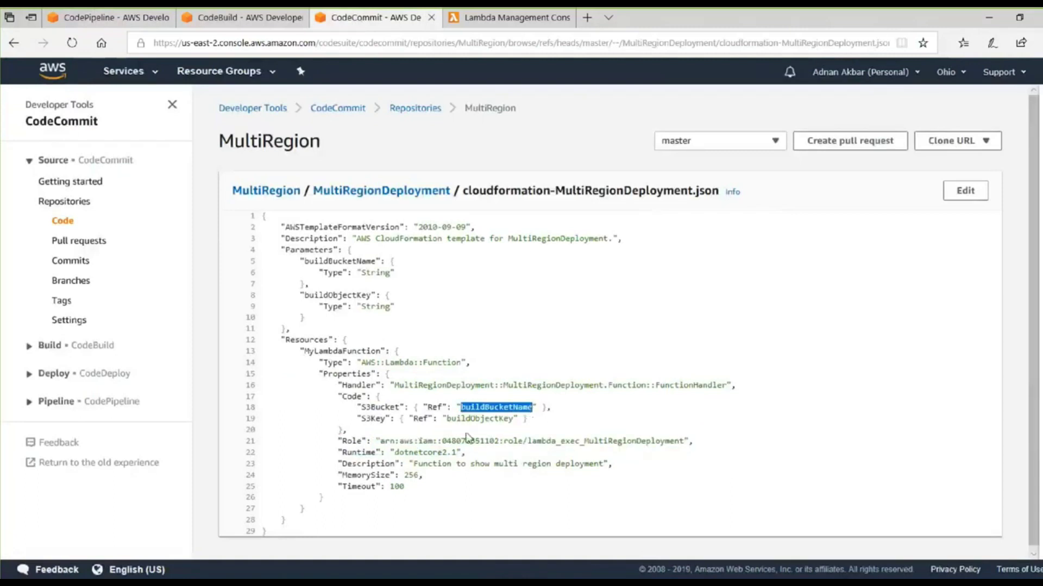
click(139, 20)
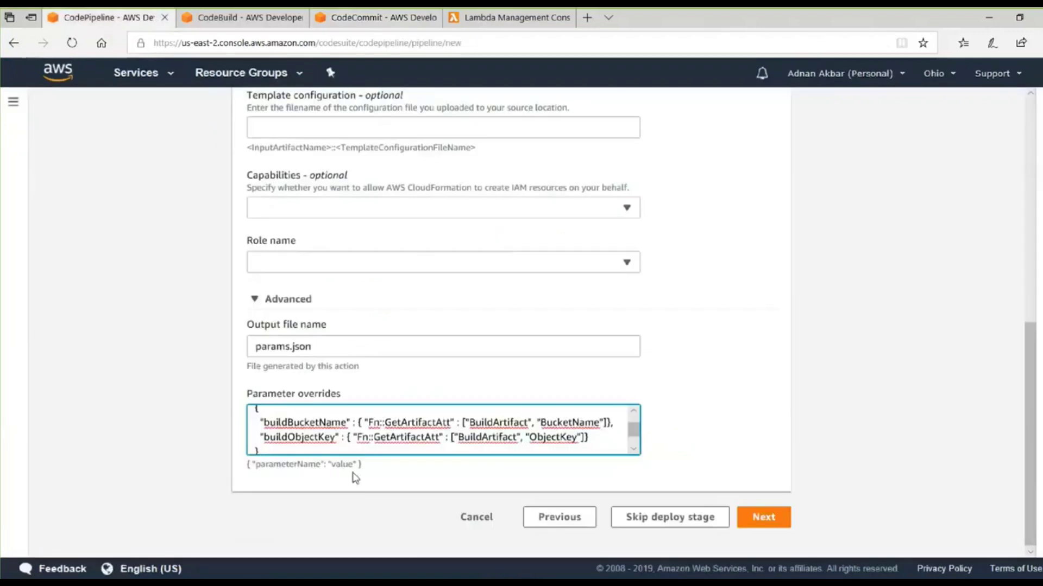
Set the deploy stage's role to cloudformation-create-manage, continue to the review and create the pipeline
click(761, 521)
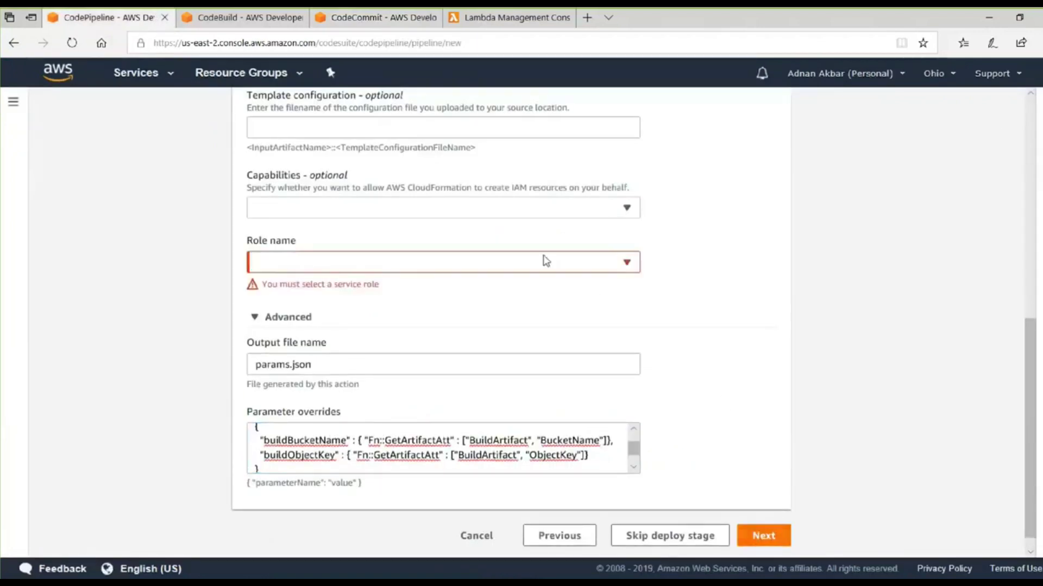
click(531, 268)
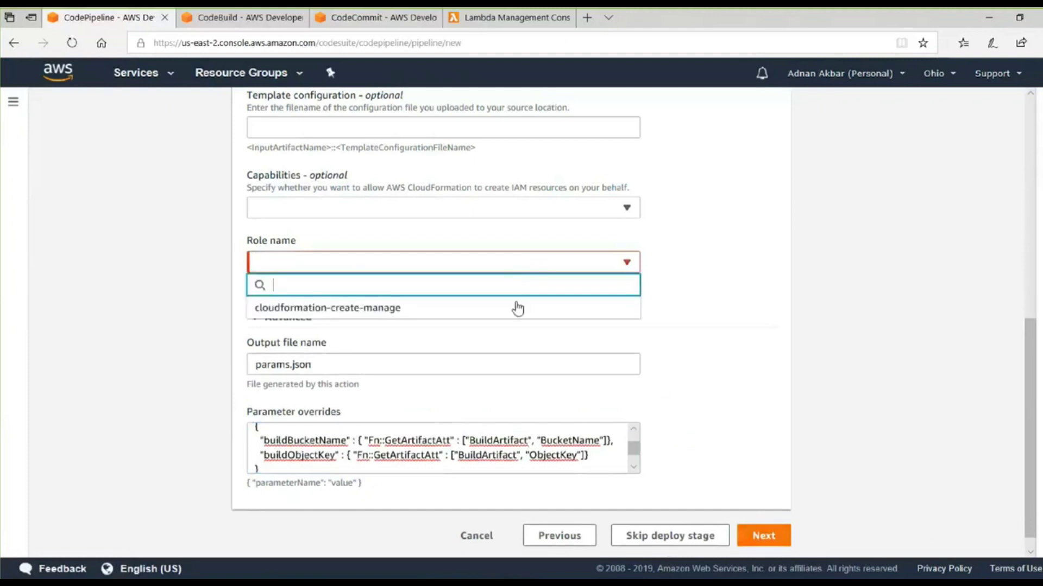
click(516, 305)
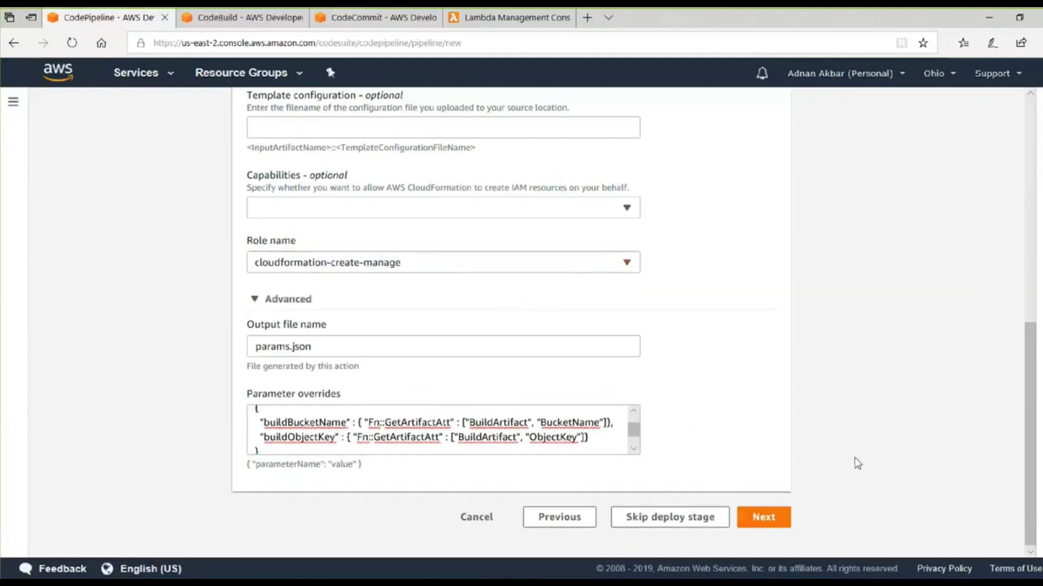
click(788, 521)
scroll(856, 377, down, 7)
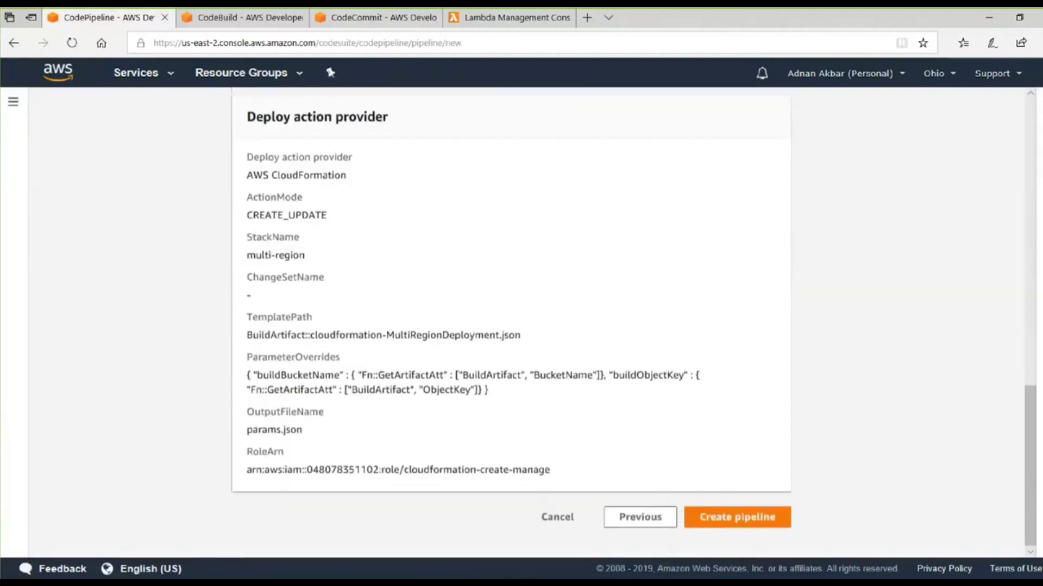
click(745, 524)
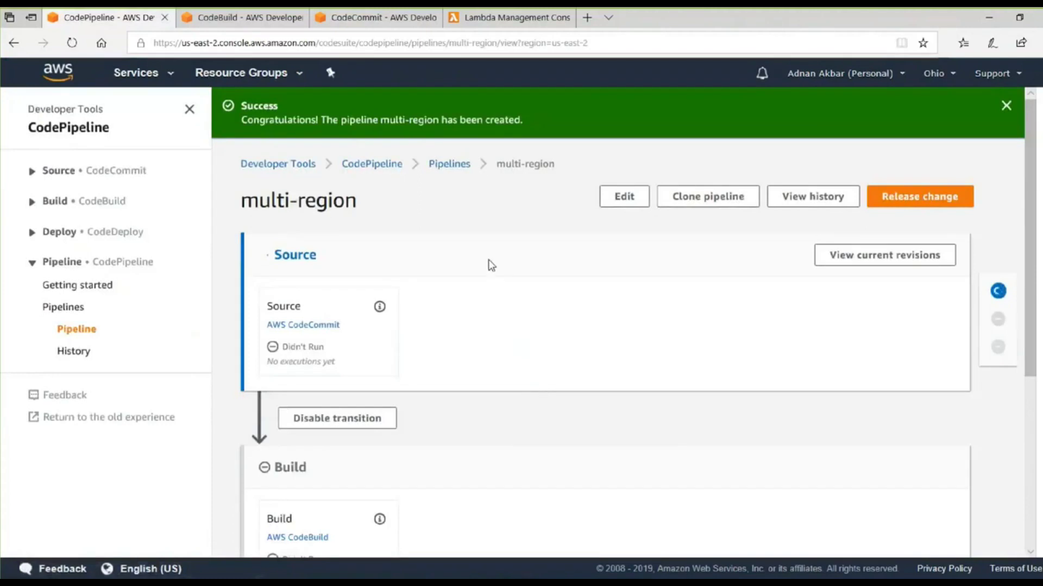
Look over the Source, Build and Deploy stages of the new multi-region pipeline as it runs
scroll(482, 256, down, 4)
scroll(475, 270, up, 6)
scroll(494, 359, down, 3)
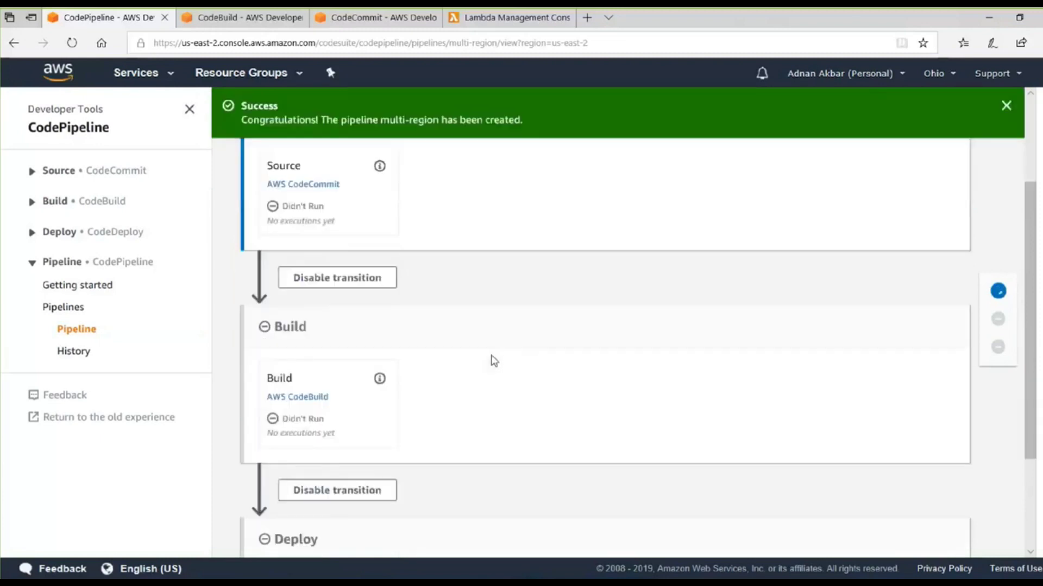
scroll(494, 360, down, 2)
scroll(493, 360, up, 5)
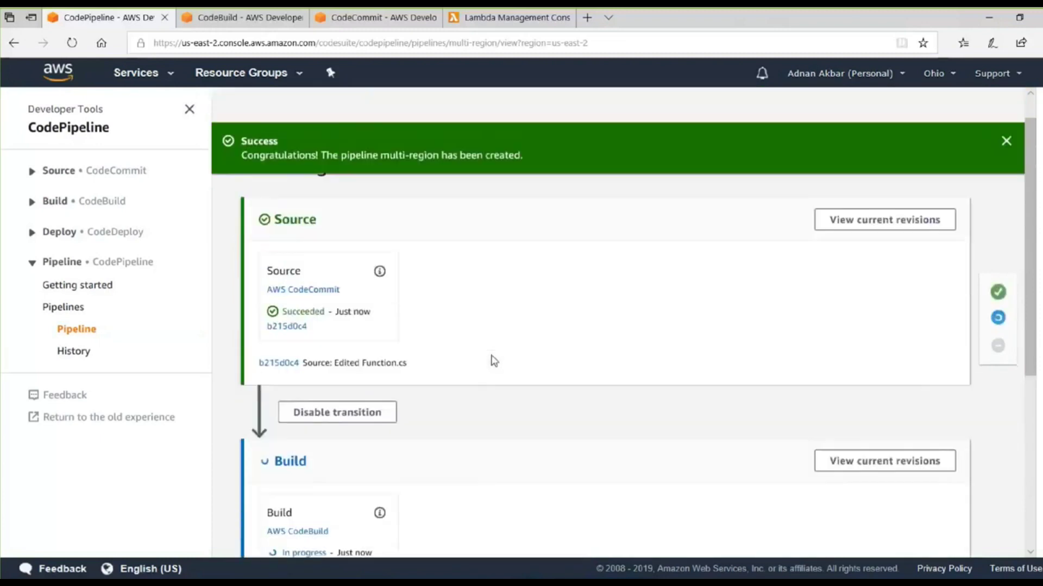
Open the Build stage's details in a new browser tab and examine the build status and log
scroll(482, 361, down, 4)
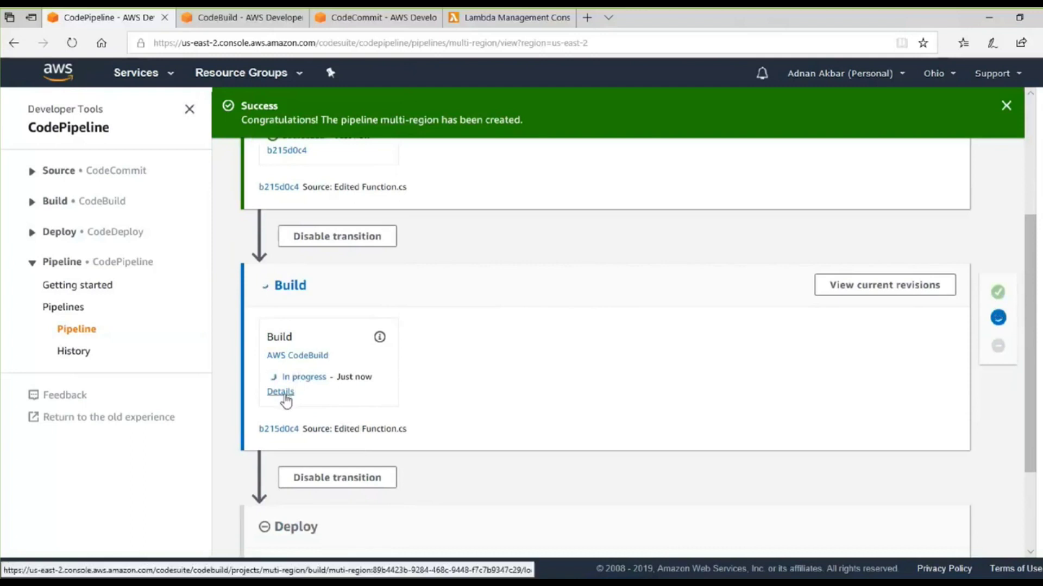
right_click(286, 400)
click(348, 179)
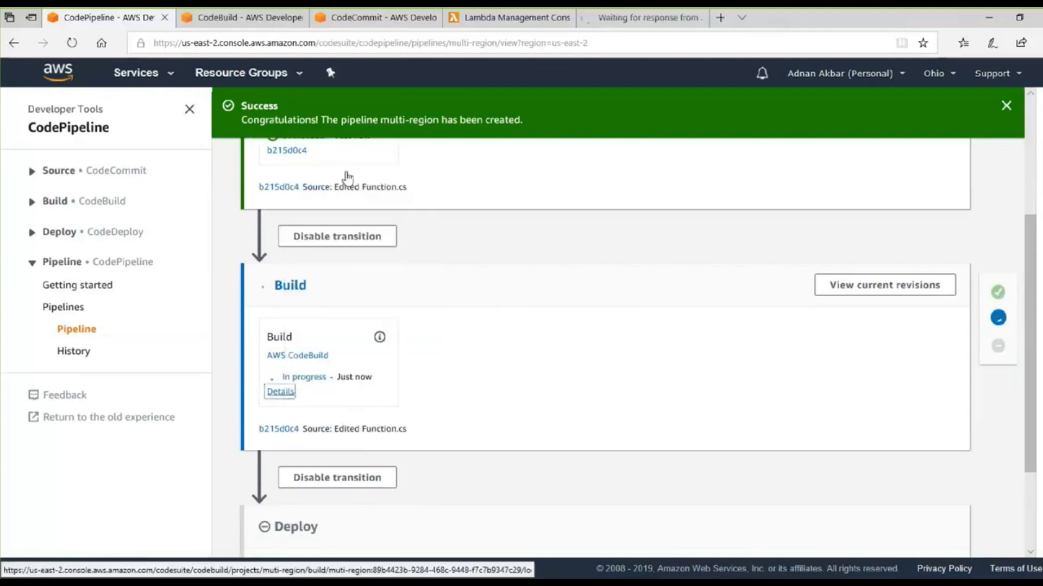
click(618, 19)
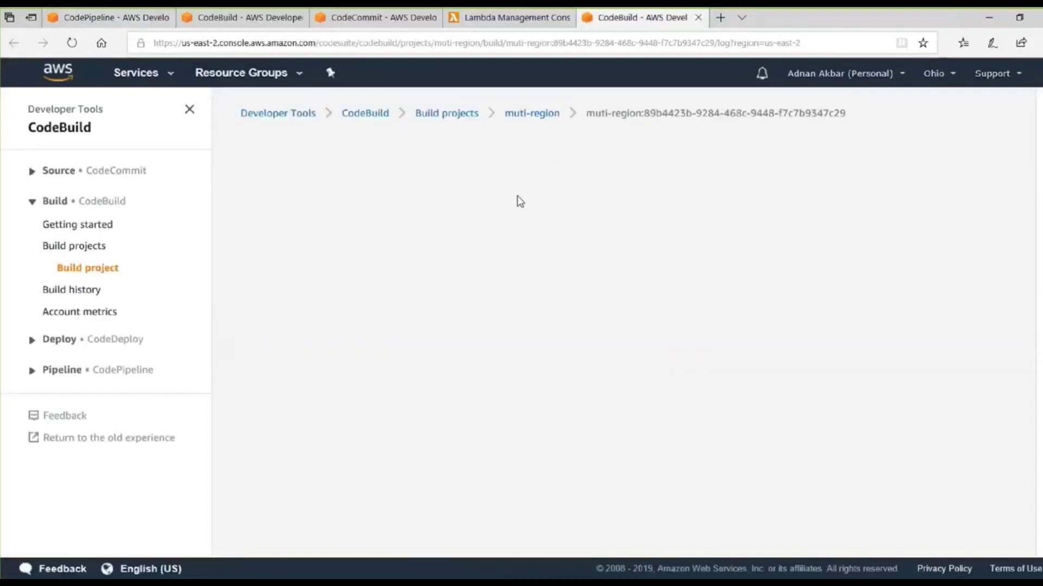
scroll(518, 218, down, 4)
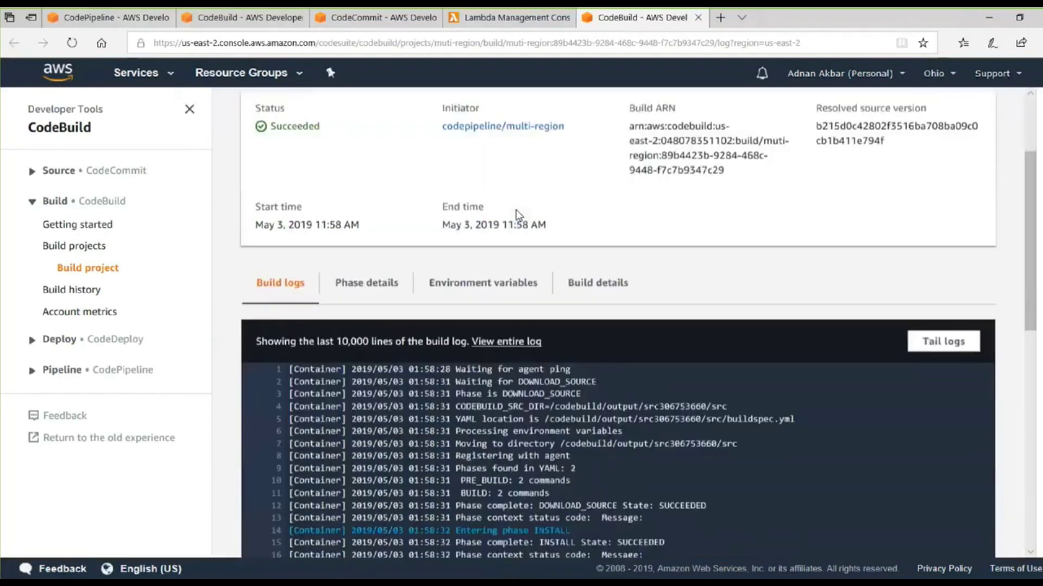
scroll(517, 232, down, 6)
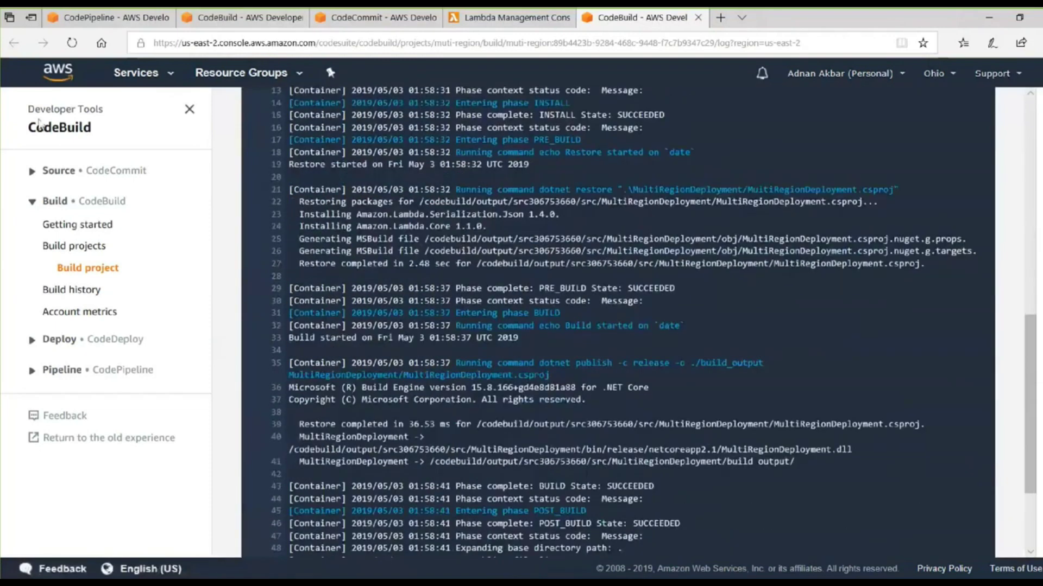
Check the pipeline's Deploy stage and refresh the Lambda functions list to look for the deployed function
click(79, 18)
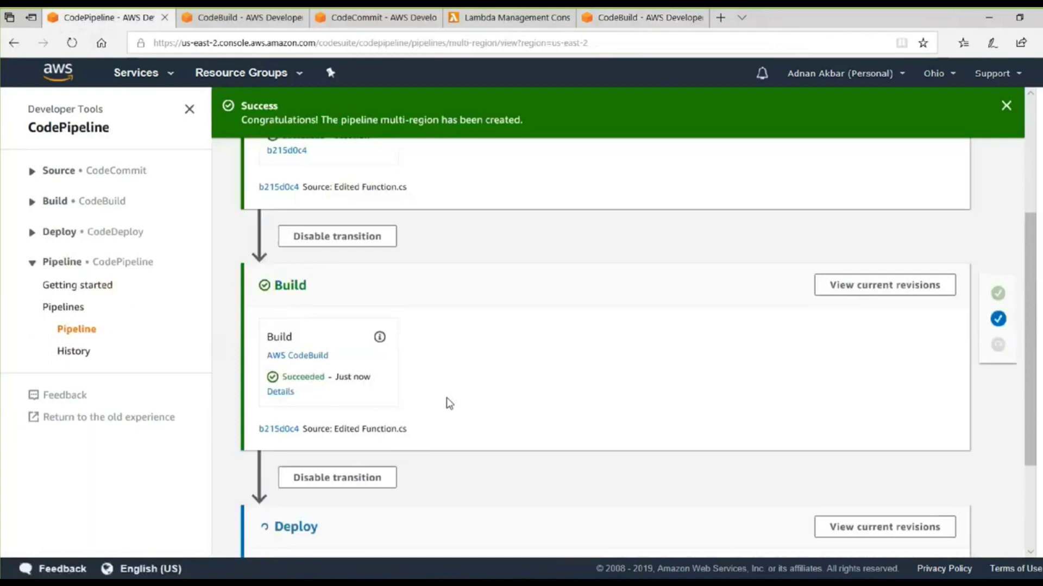
scroll(435, 420, down, 1)
scroll(434, 421, down, 1)
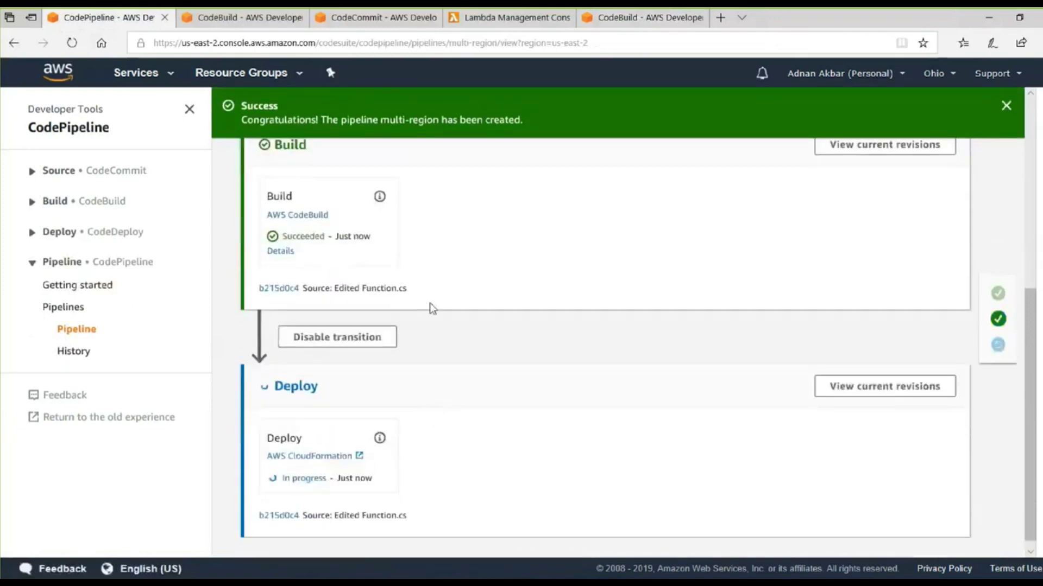
click(490, 17)
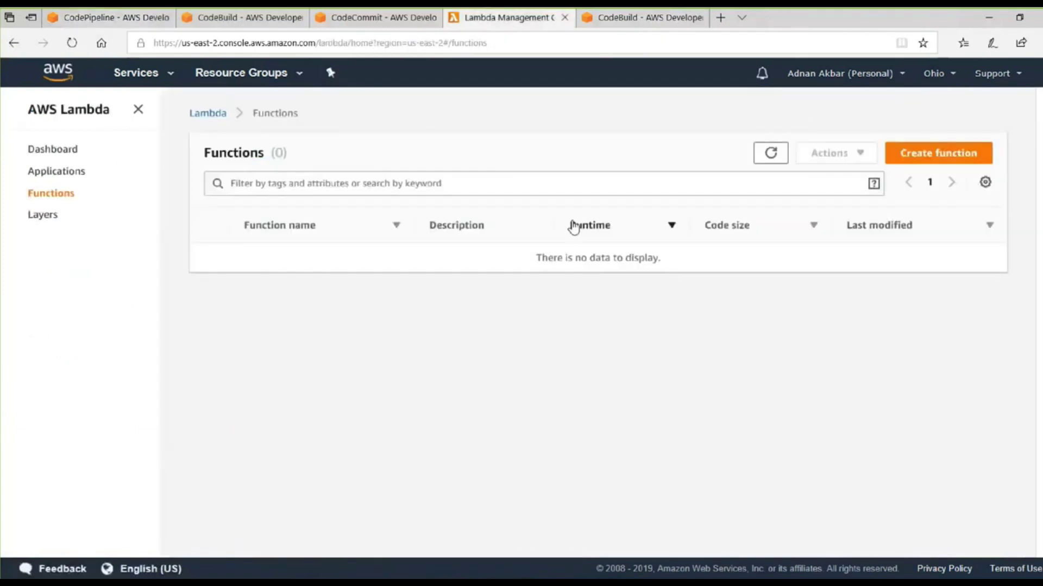
click(72, 43)
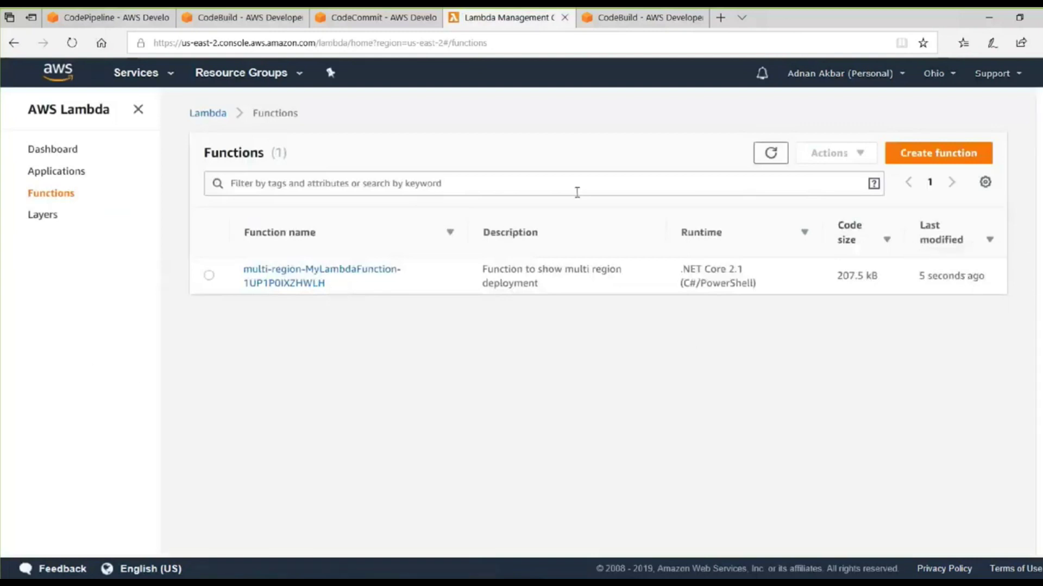
In CodeCommit, open Function.cs from the MultiRegionDeployment folder of the MultiRegion repository
mouse_move(648, 22)
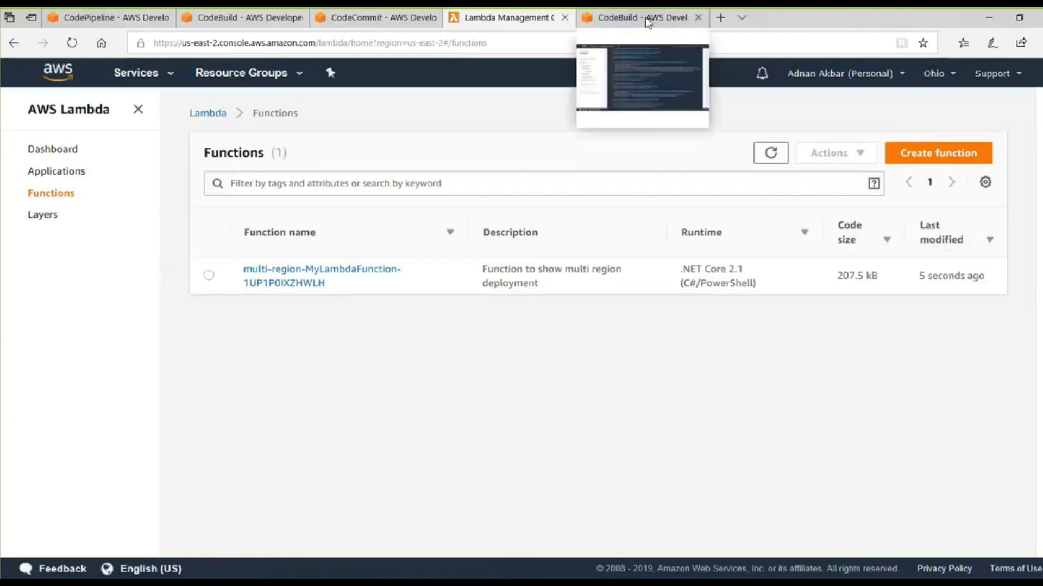
click(648, 22)
click(514, 22)
click(379, 24)
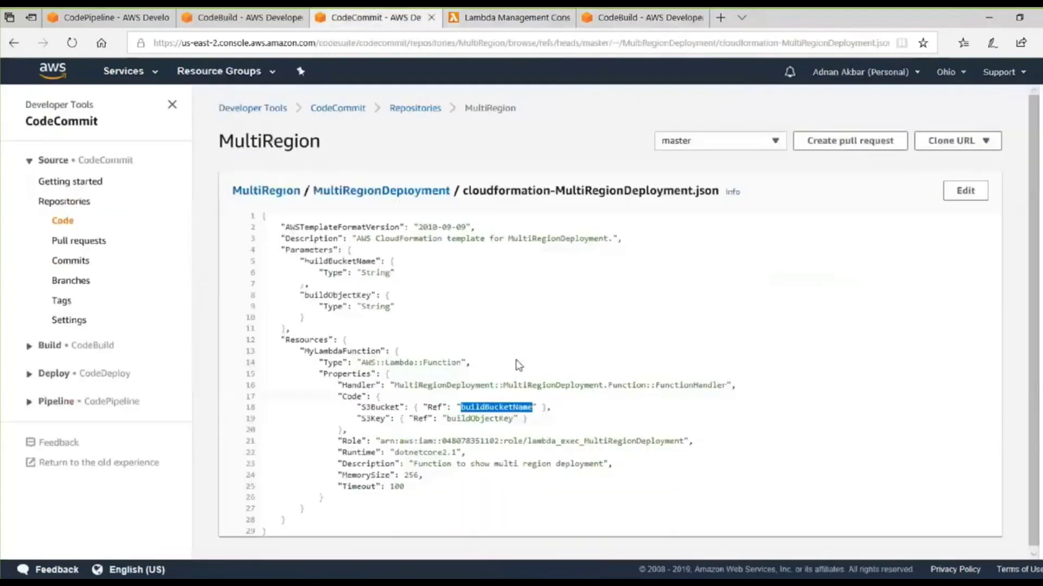
click(400, 109)
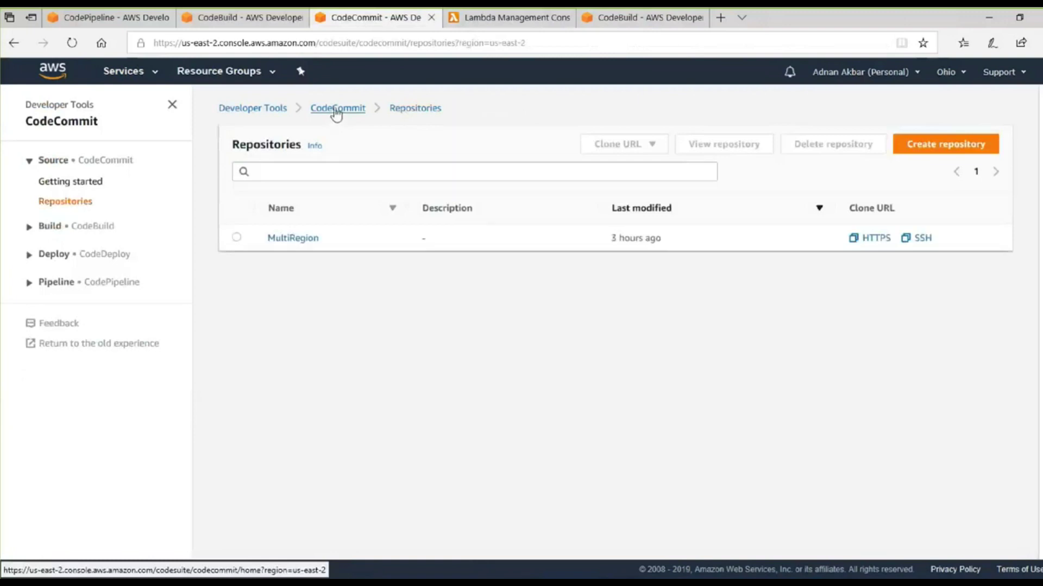
click(307, 240)
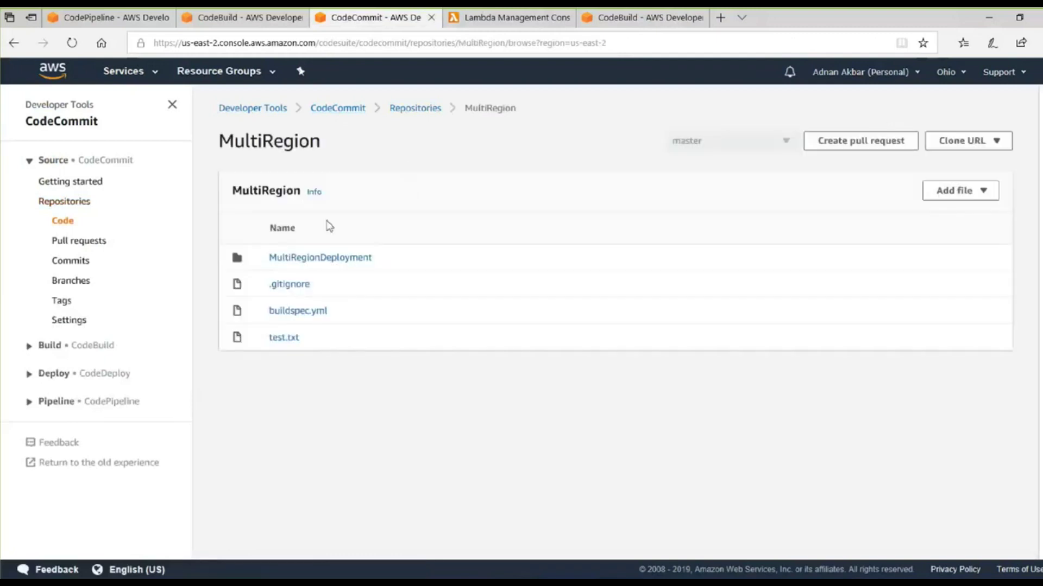
click(320, 258)
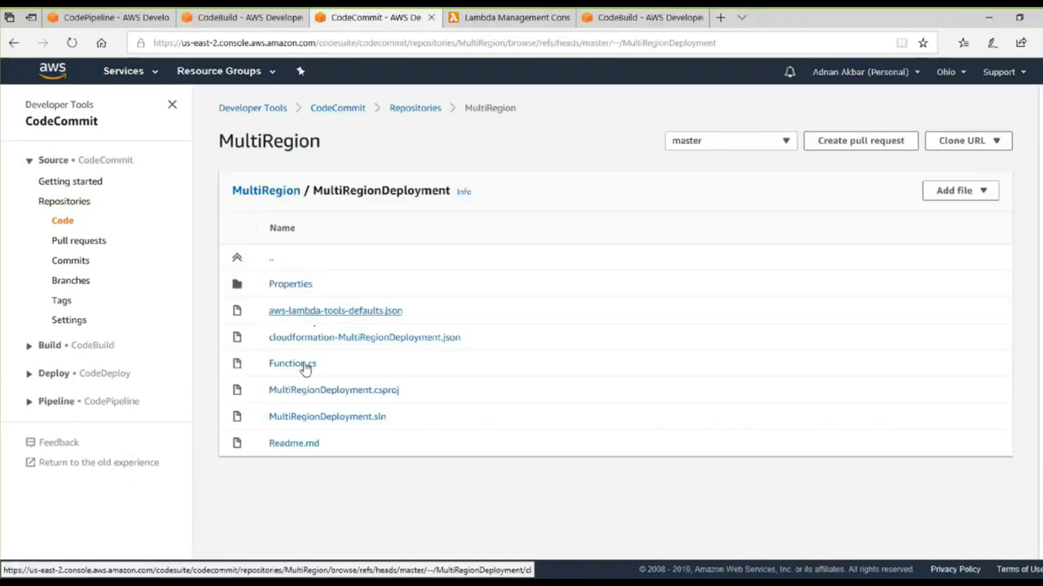
click(306, 363)
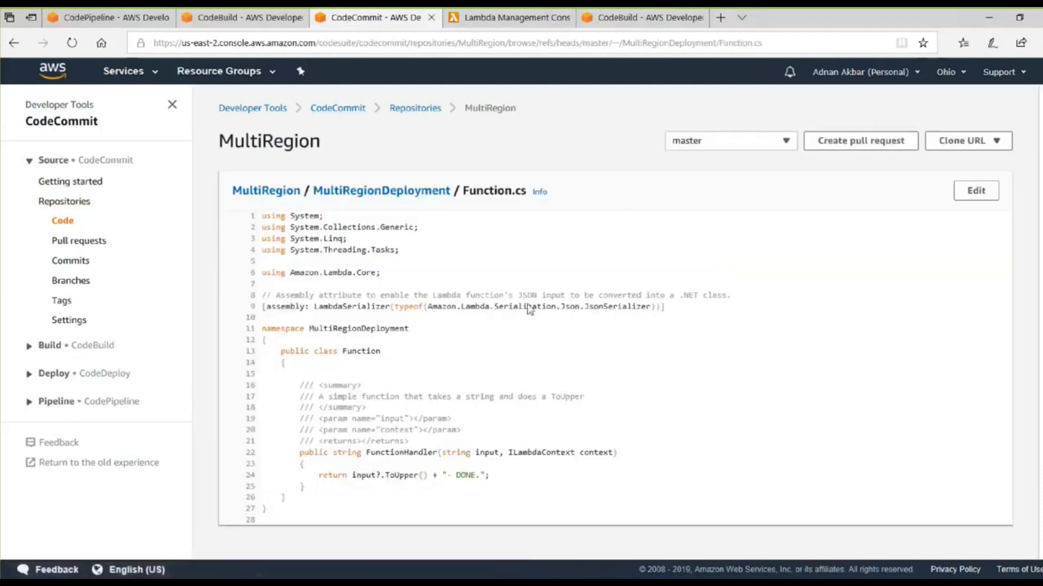
Edit Function.cs so the string appended to the handler's return value on line 24 reads "- Demo working!!!"
click(978, 191)
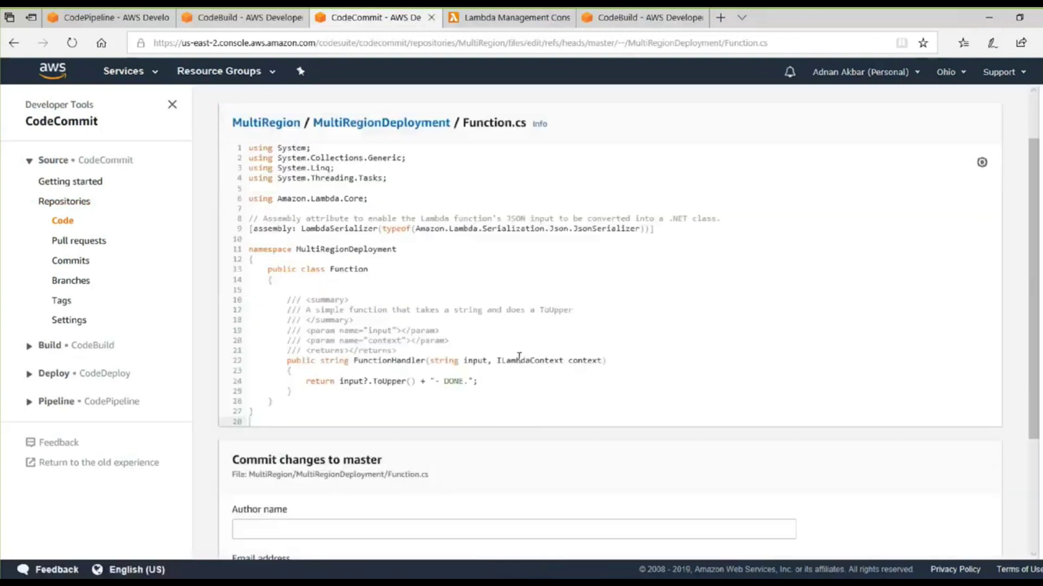
scroll(500, 360, down, 2)
click(473, 307)
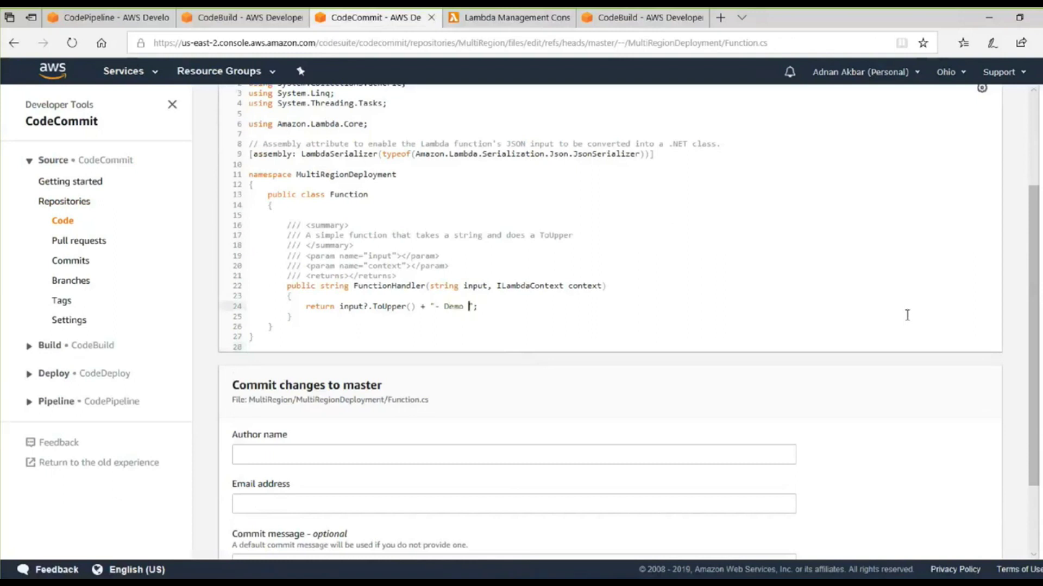
text(working!!!)
Fill in the commit's author name and email address, and commit the Function.cs change to master
scroll(907, 507, down, 2)
click(272, 354)
text(a)
key(Tab)
text(adnan)
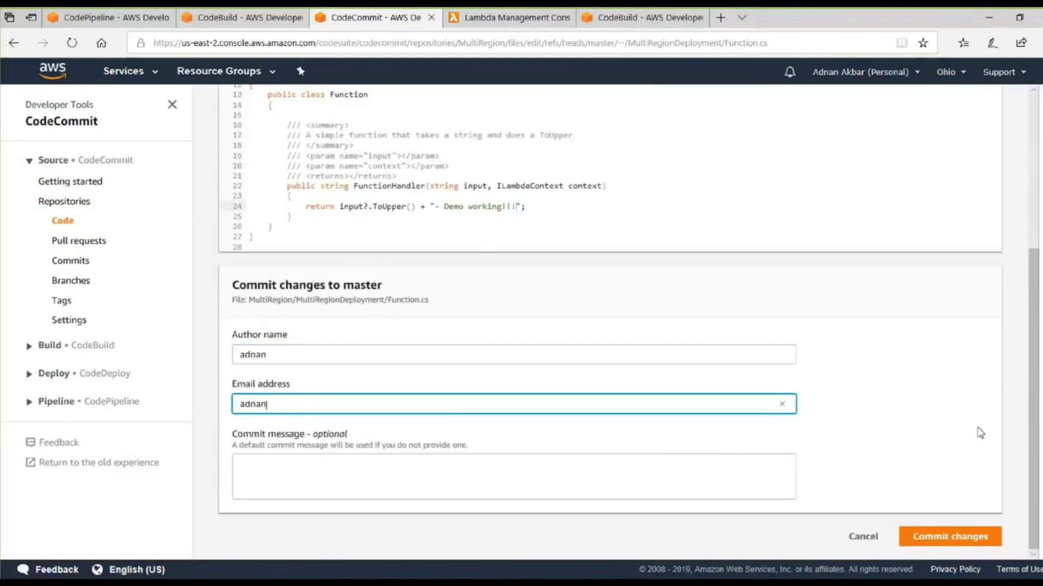
click(942, 536)
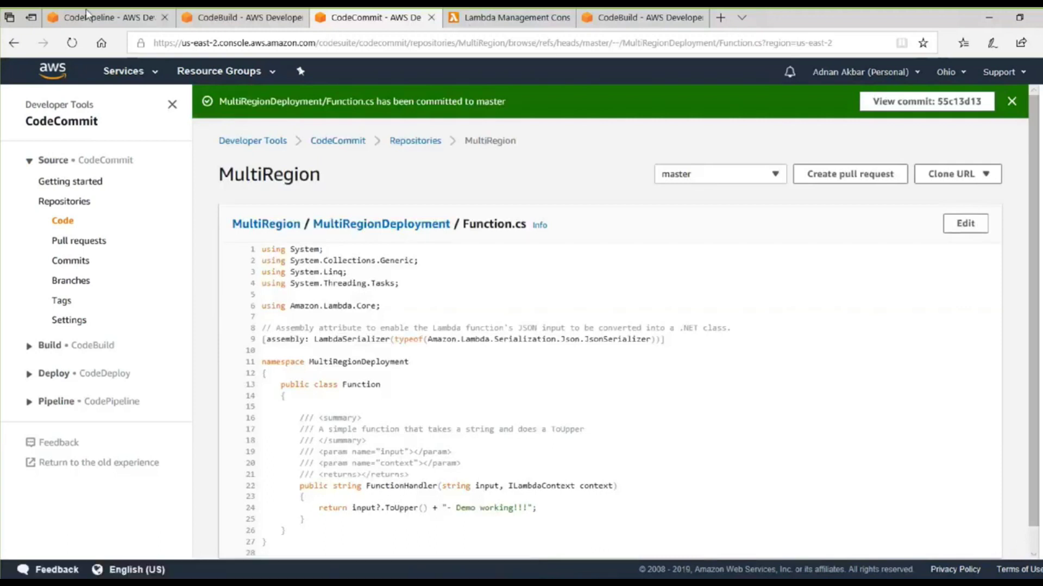
Return to the multi-region pipeline and watch its Source, Build and Deploy stages react to the new commit
click(87, 15)
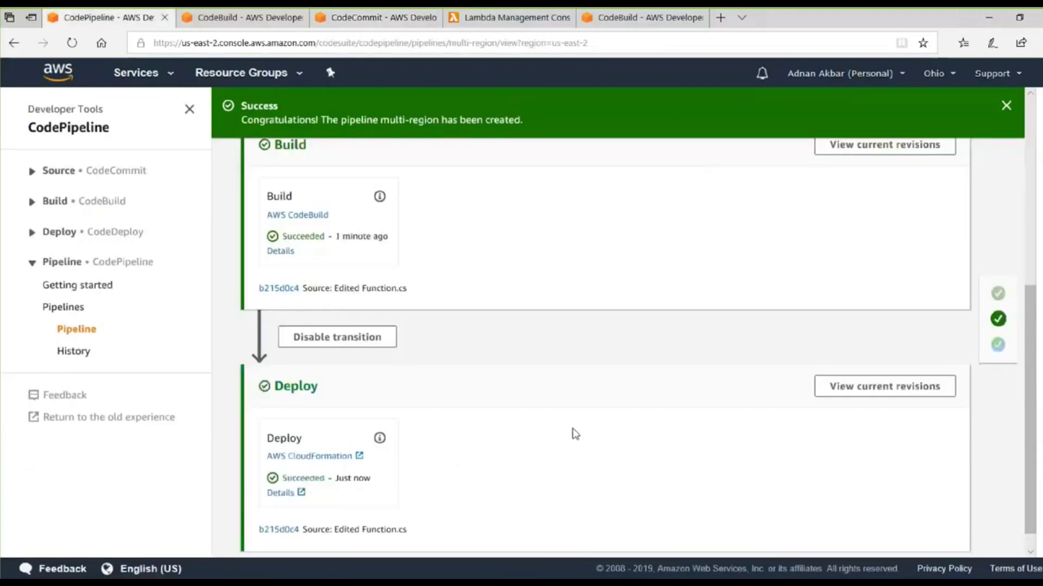
scroll(526, 386, up, 6)
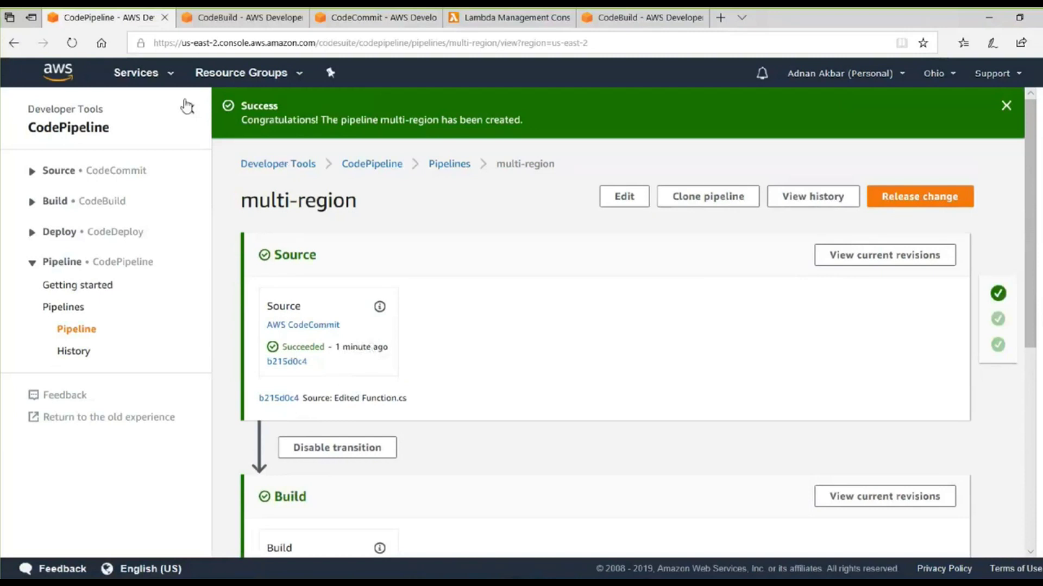
key(XF86AudioRaiseVolume)
click(81, 42)
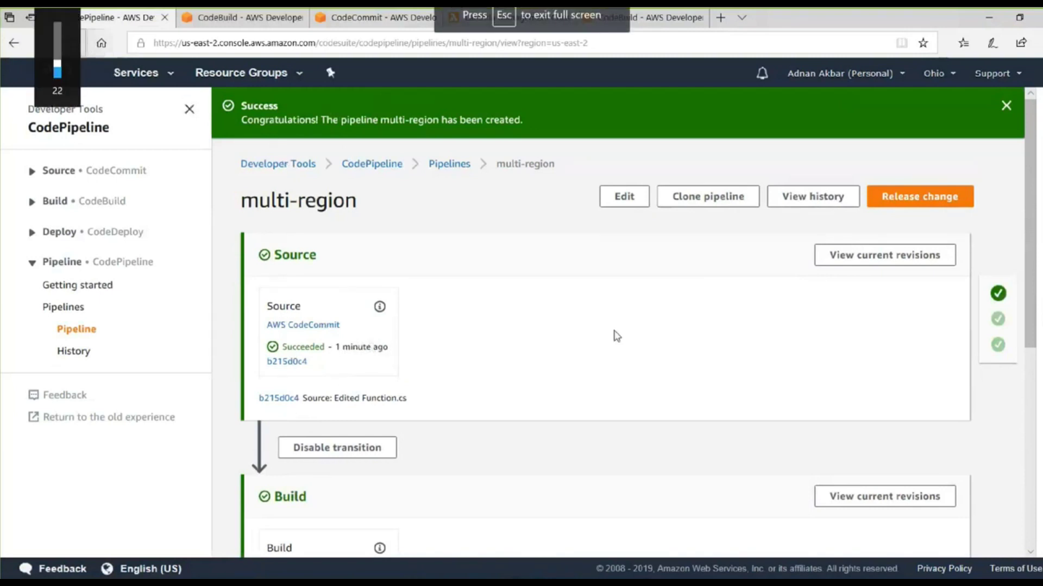
key(XF86AudioRaiseVolume)
key(XF86AudioRaiseVolume)
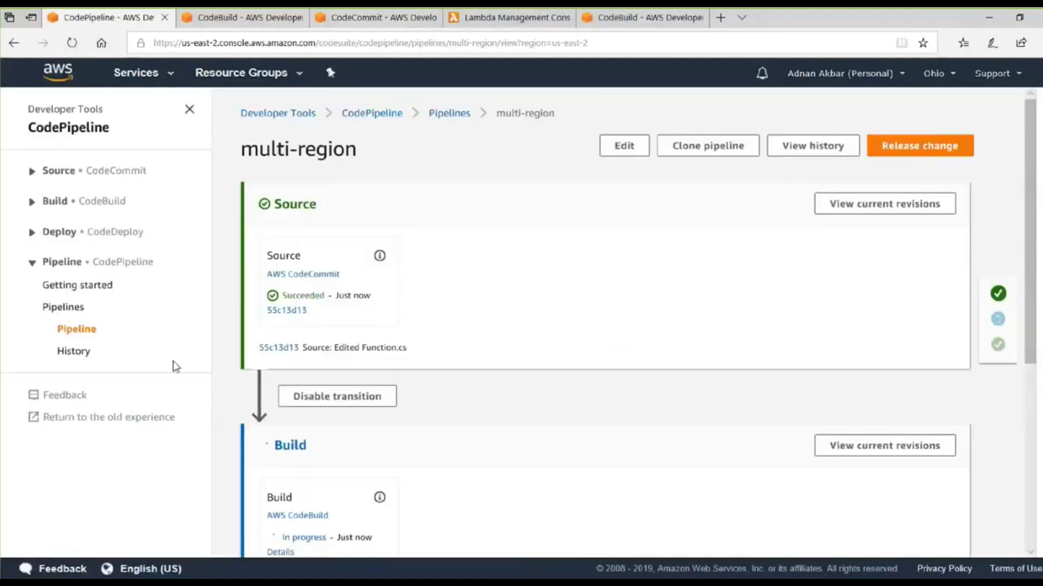
scroll(345, 311, down, 1)
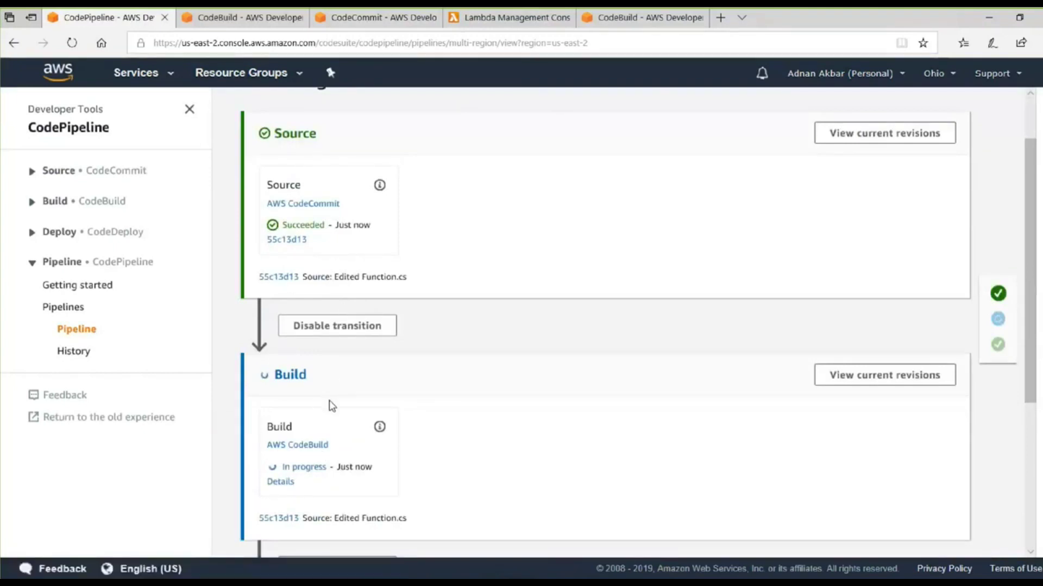
scroll(328, 412, down, 1)
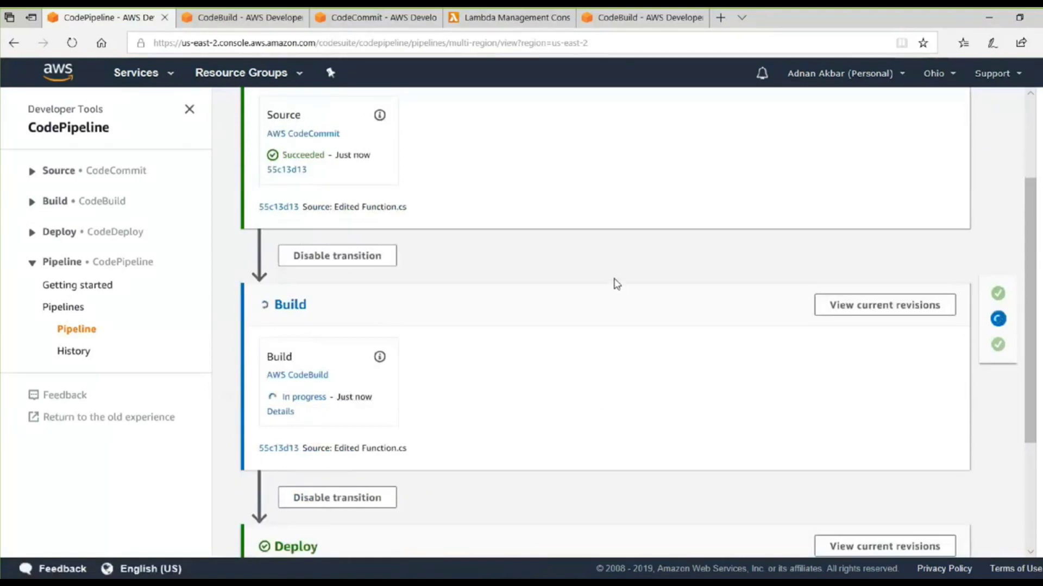
scroll(614, 281, down, 1)
scroll(613, 281, up, 1)
Open the S3 console in a new browser tab and switch to its bucket list
click(144, 76)
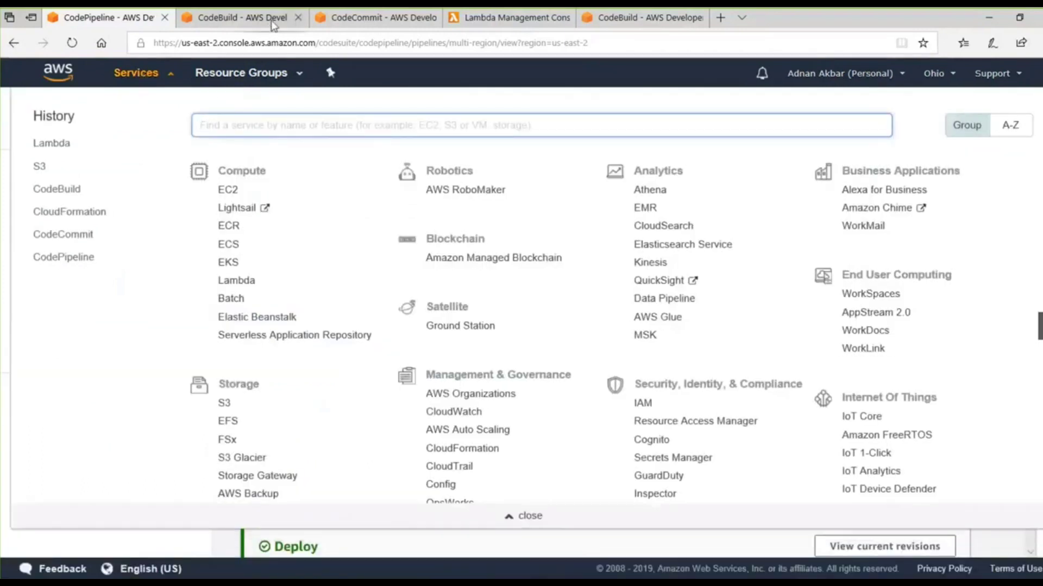
click(212, 16)
click(123, 71)
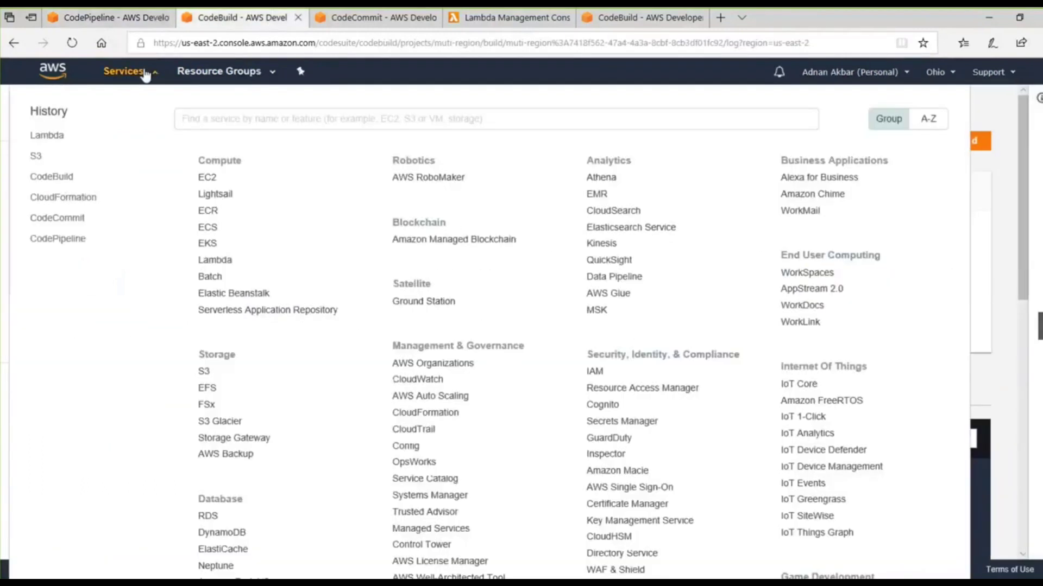
right_click(39, 158)
click(70, 174)
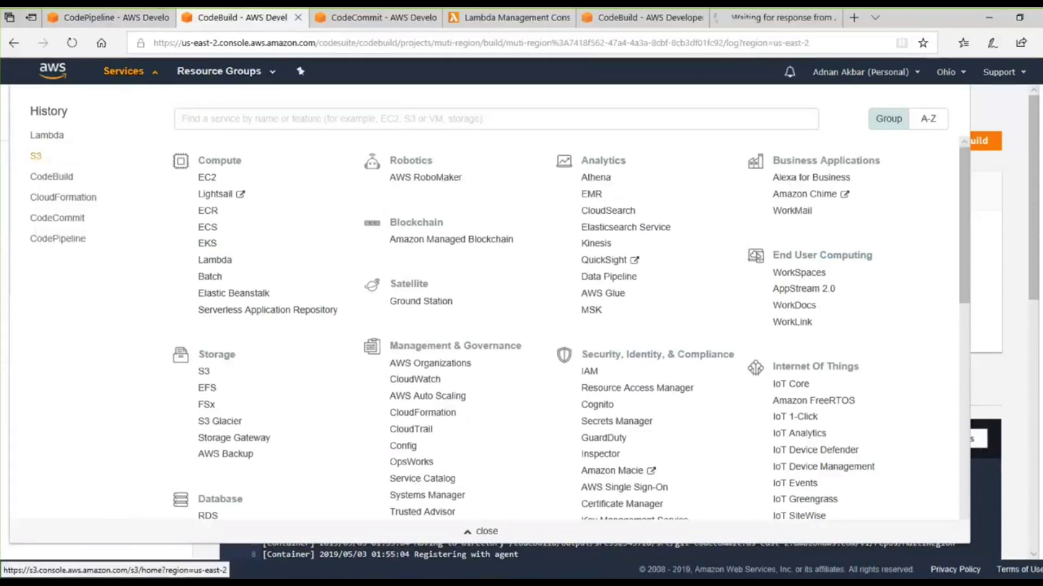
click(1039, 251)
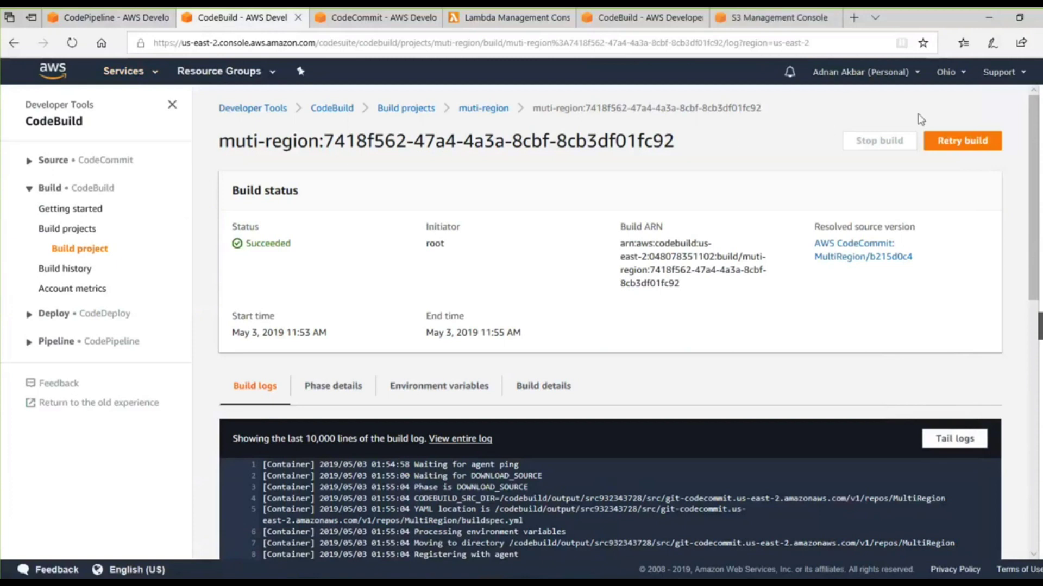
click(1040, 163)
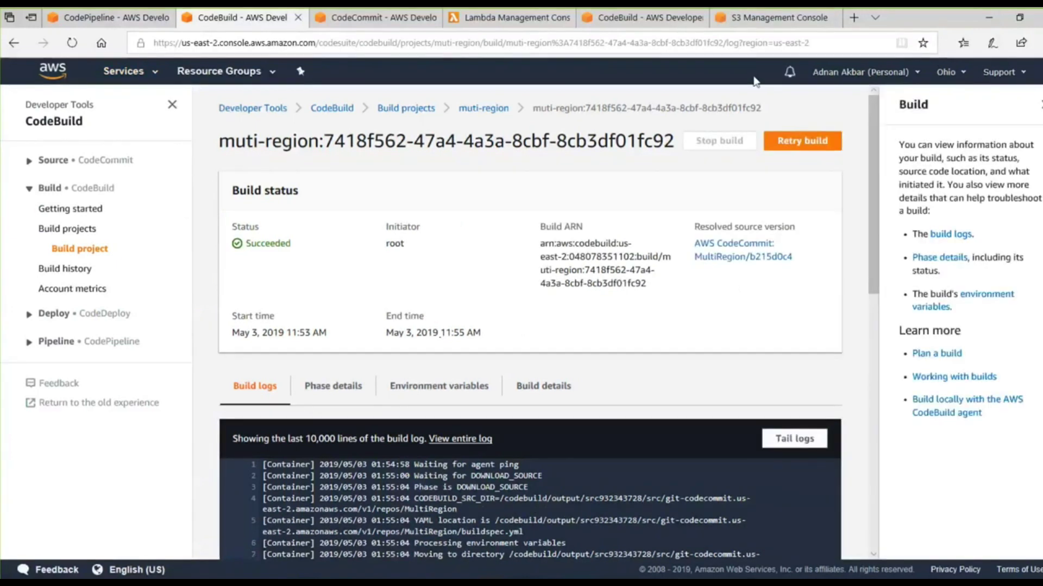
click(771, 18)
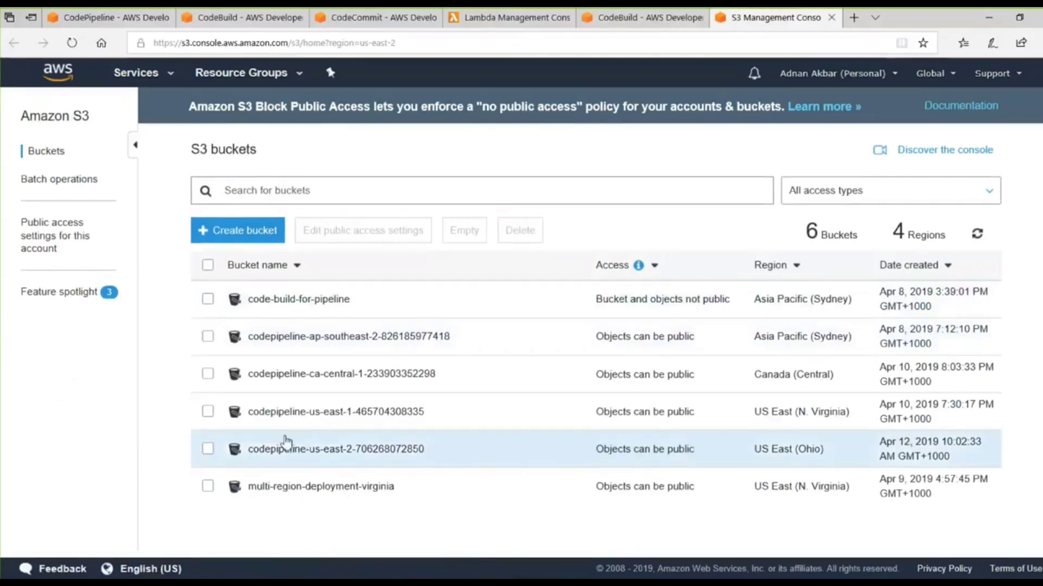
Open the SourceArti folder under multi-region in the codepipeline-us-east-2 bucket and examine the stored source artifacts
click(270, 453)
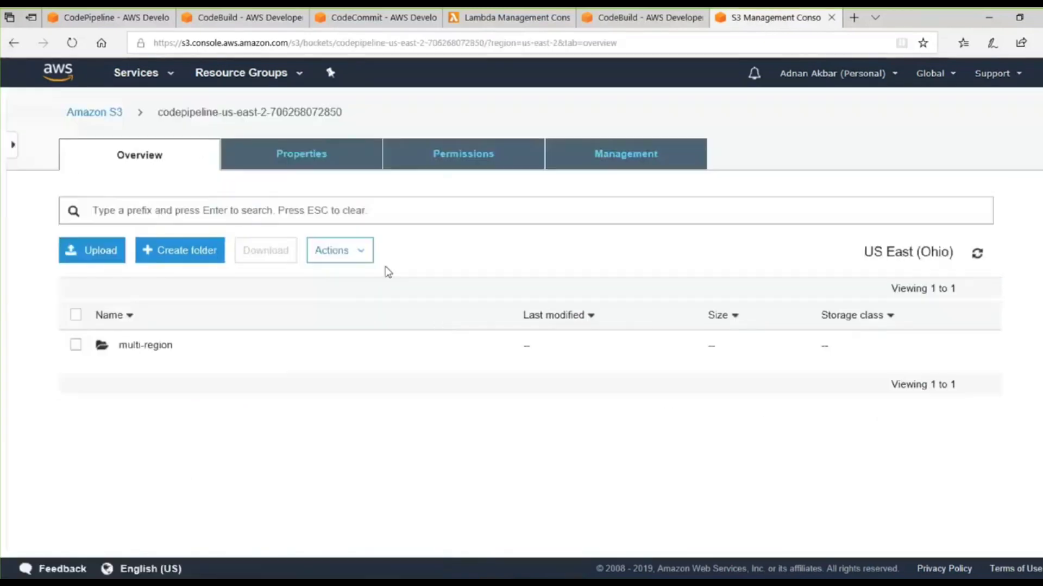
click(138, 349)
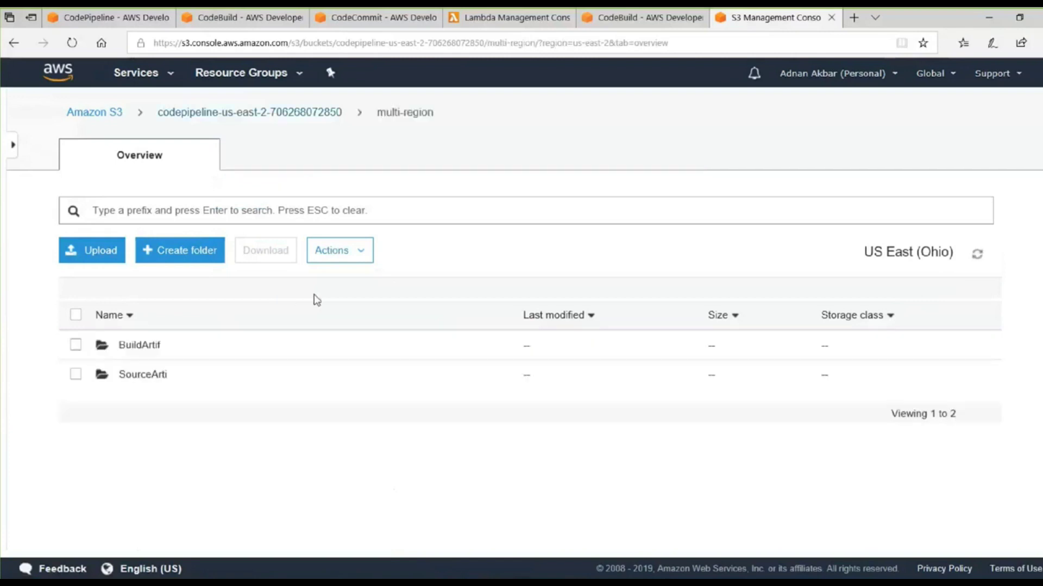
click(142, 376)
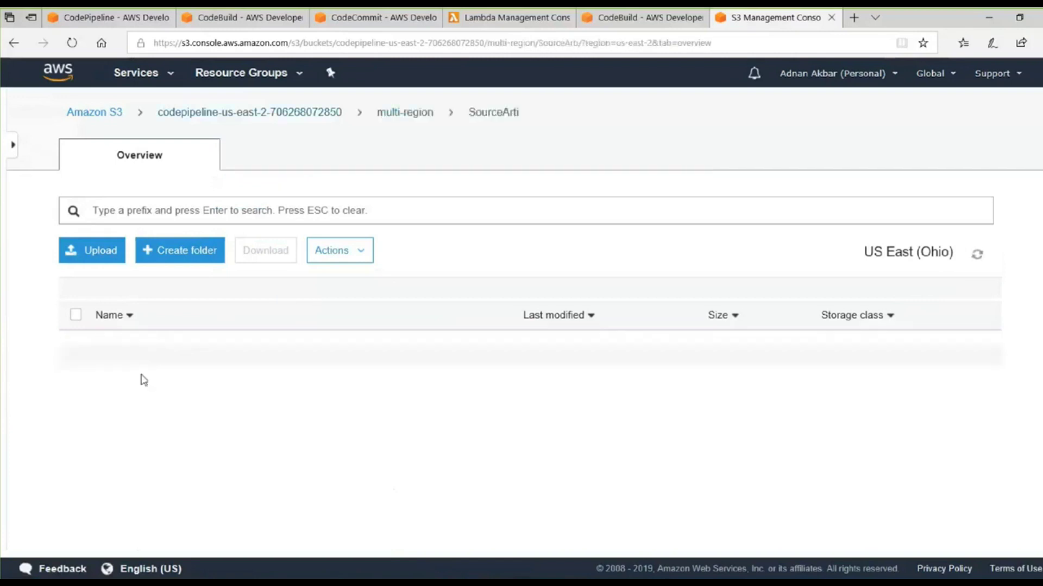
scroll(380, 275, down, 1)
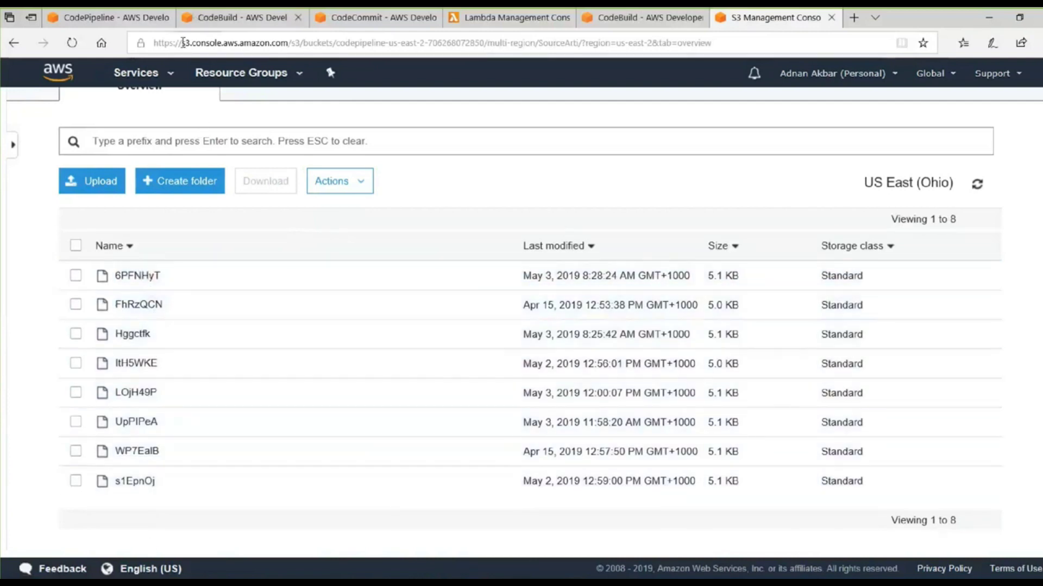
Go back to the multi-region pipeline, close the services list and check the Build and Deploy stages' progress
mouse_move(124, 23)
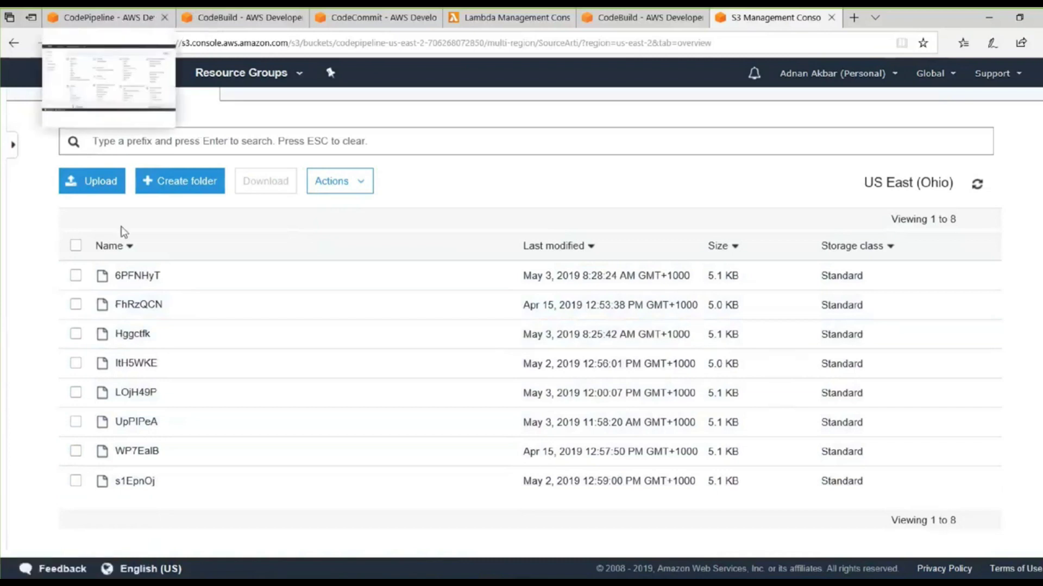
click(83, 25)
click(8, 373)
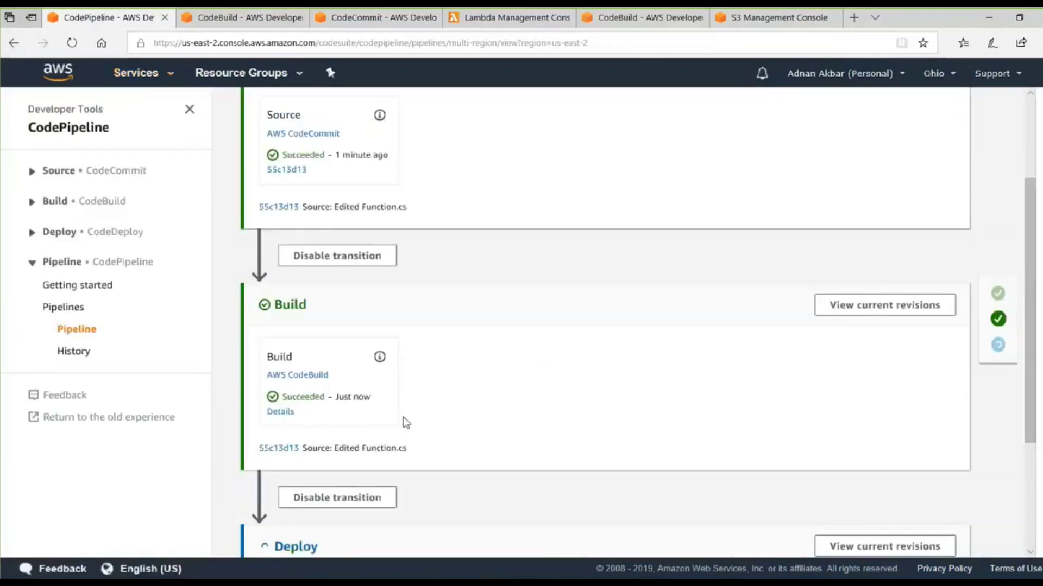
scroll(404, 422, down, 3)
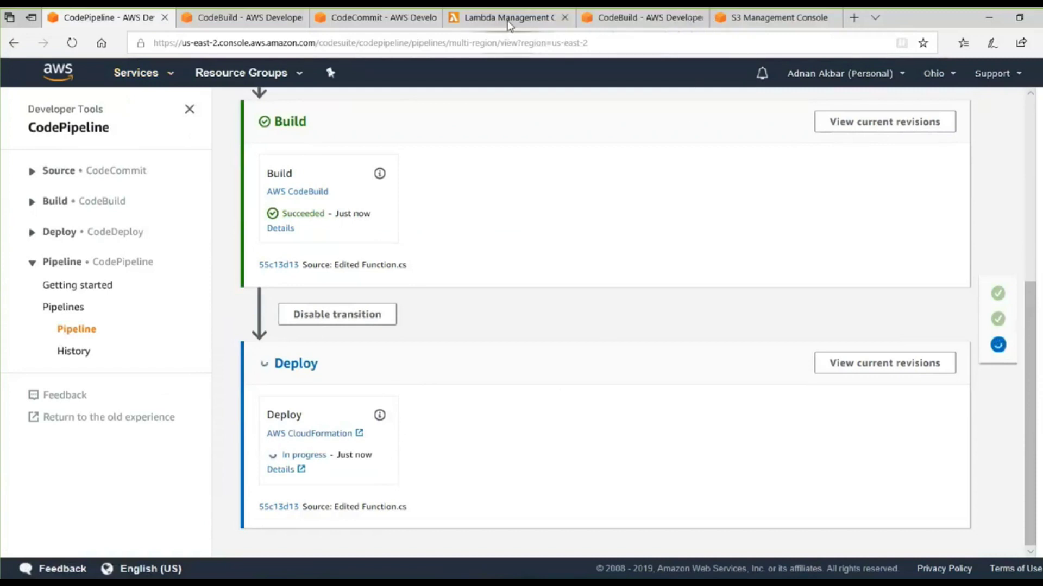
Reload the Lambda functions list and check when the multi-region function was last modified
mouse_move(511, 21)
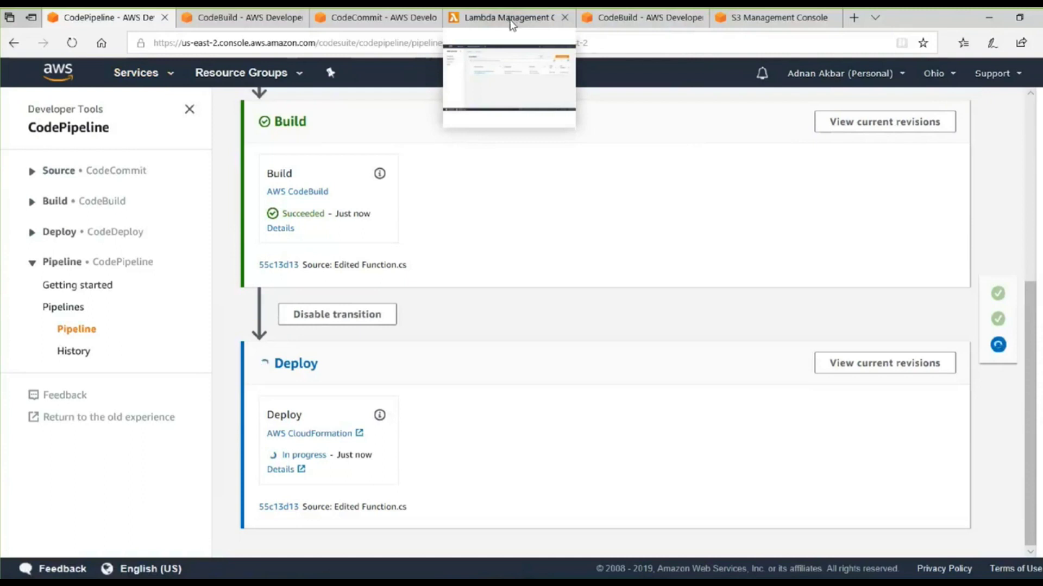
click(512, 25)
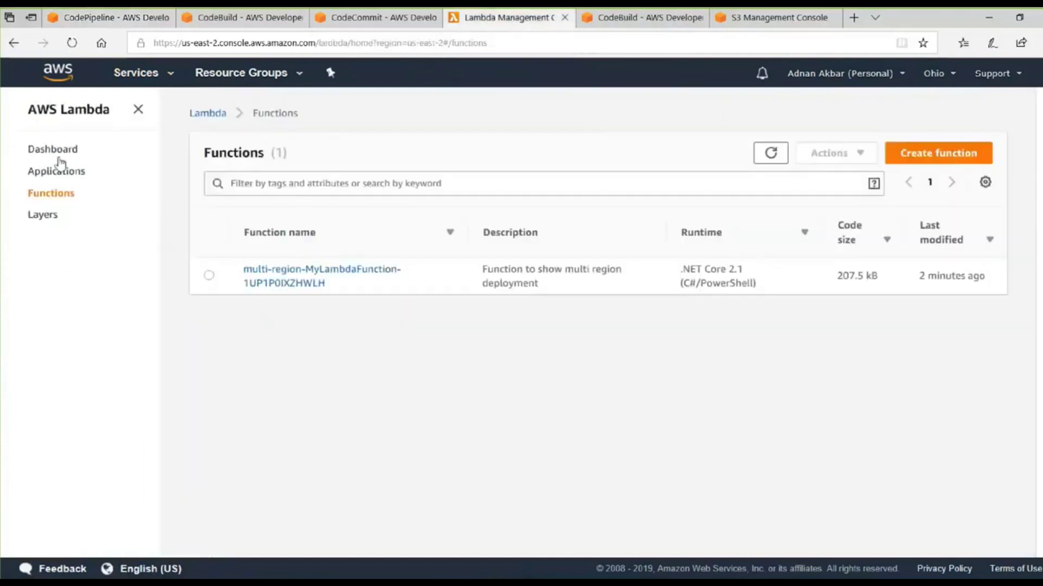
click(72, 43)
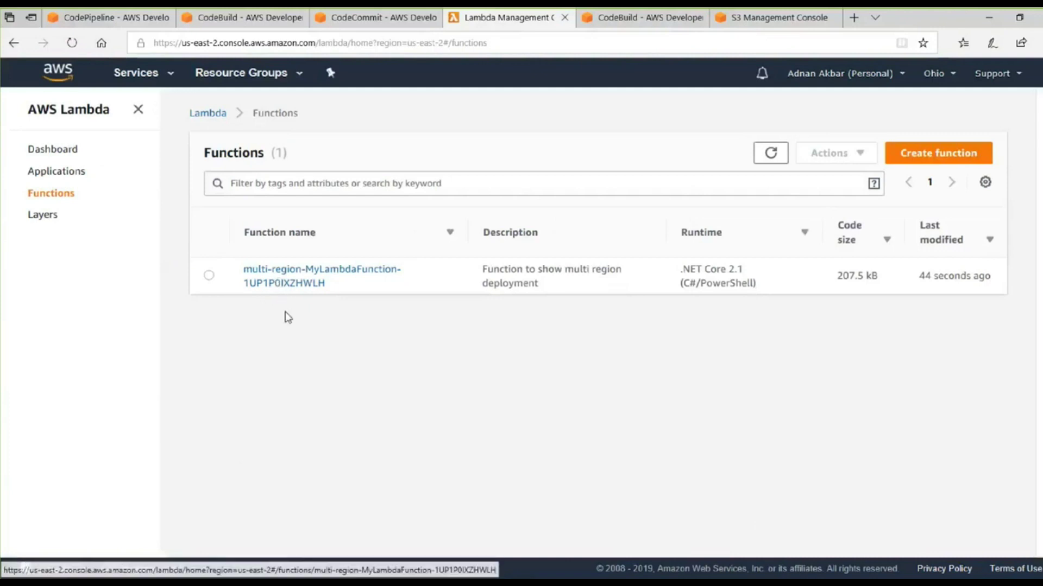
Open the multi-region Lambda function and create a test event named params containing the string "hello"
click(288, 277)
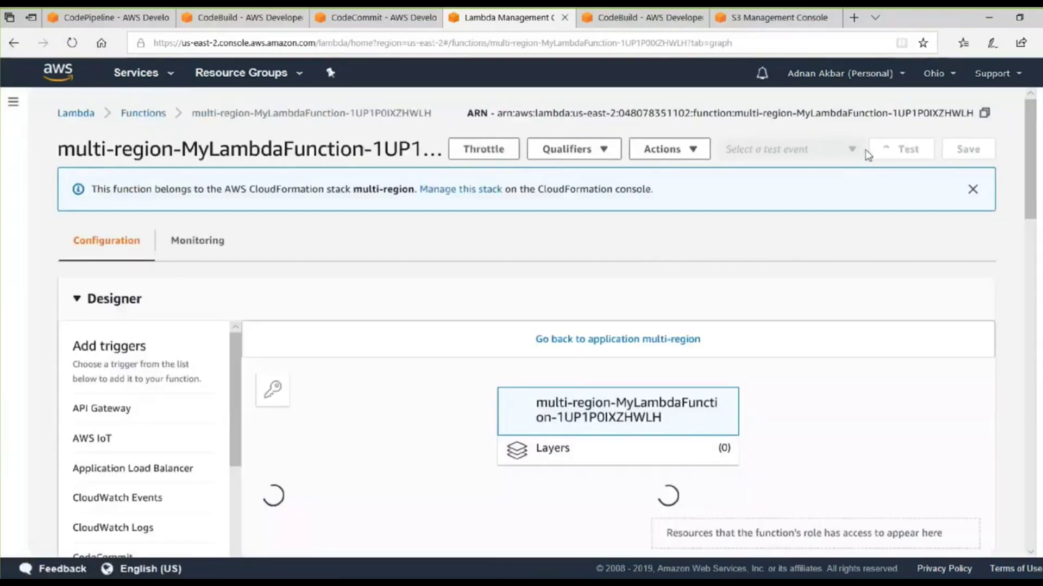
click(904, 148)
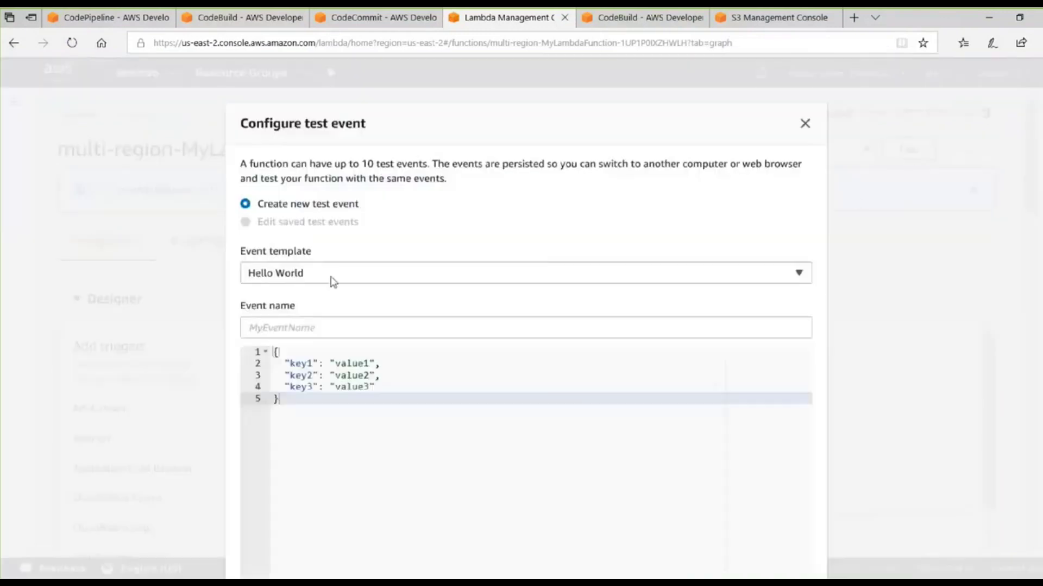
drag(285, 363, 262, 337)
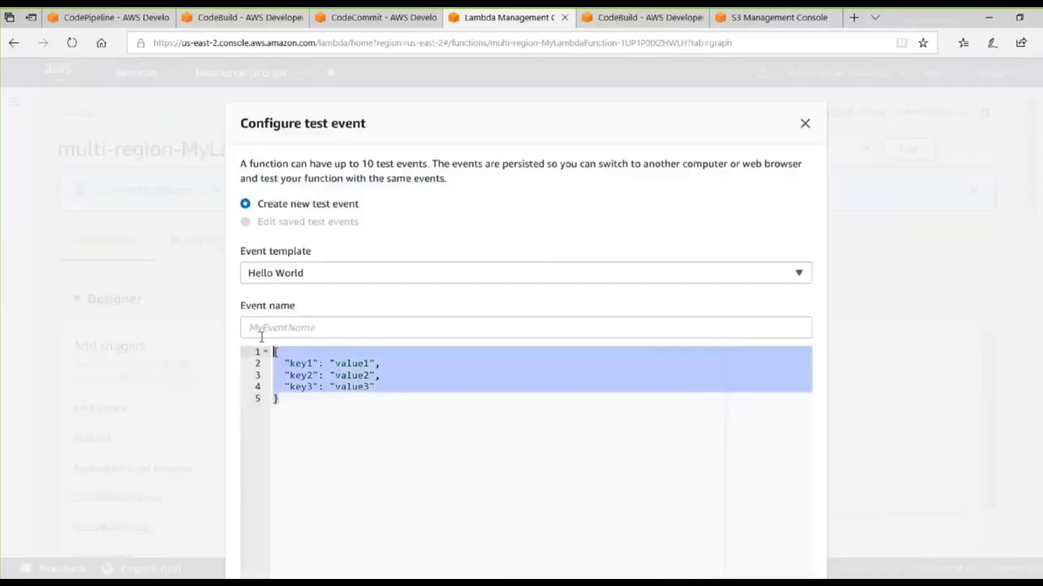
text(")
key(BackSpace)
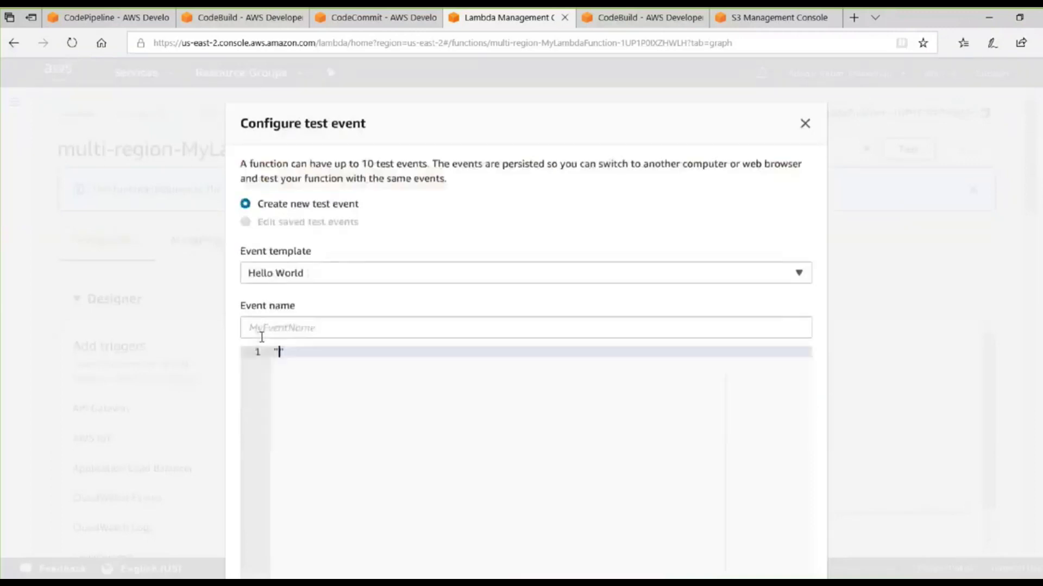
text(hell)
click(299, 332)
text(params)
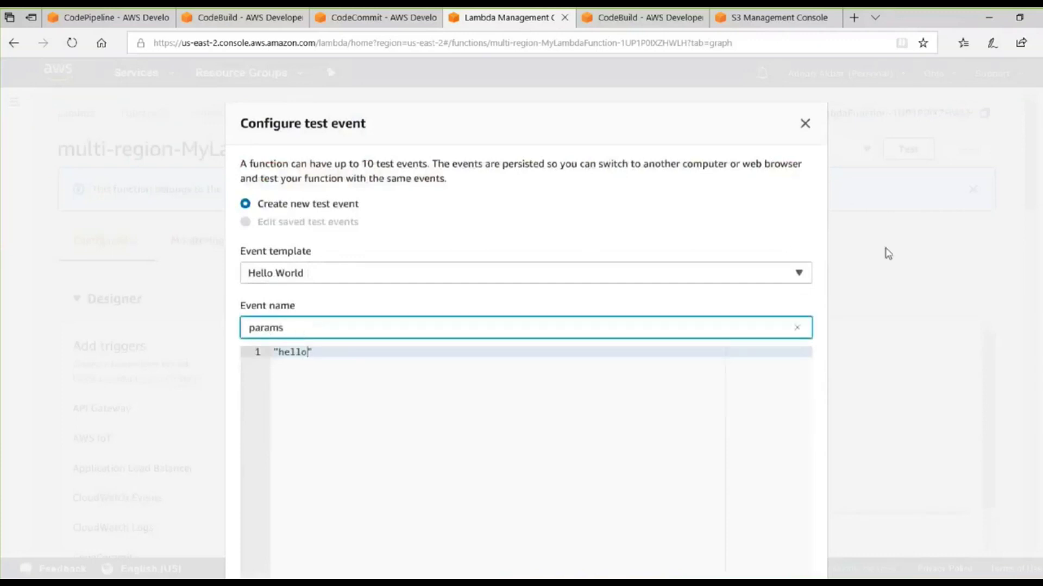
scroll(888, 253, down, 5)
click(793, 520)
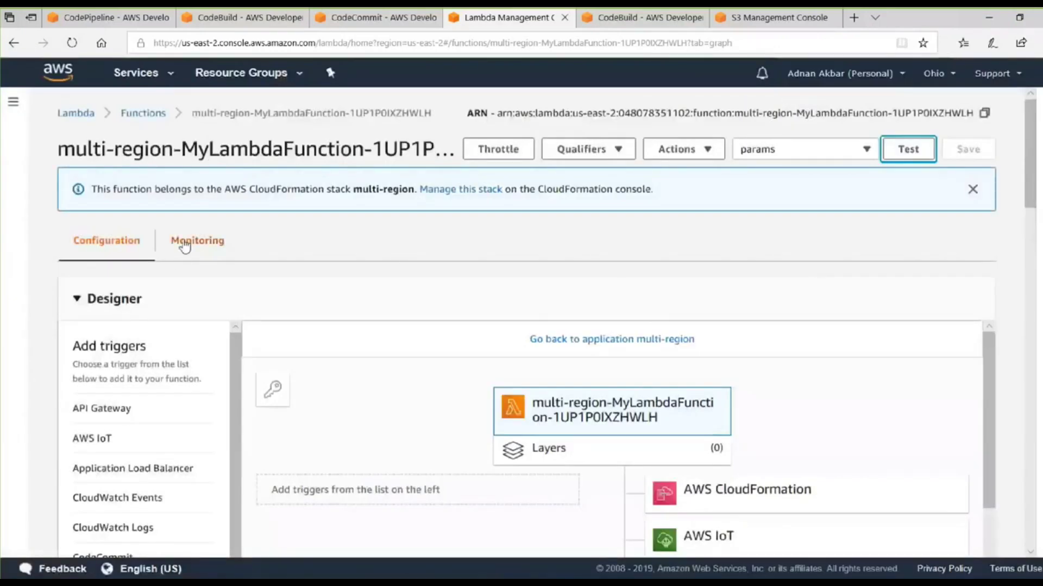
Run the function with the params test event and examine the returned string in the execution details
click(913, 149)
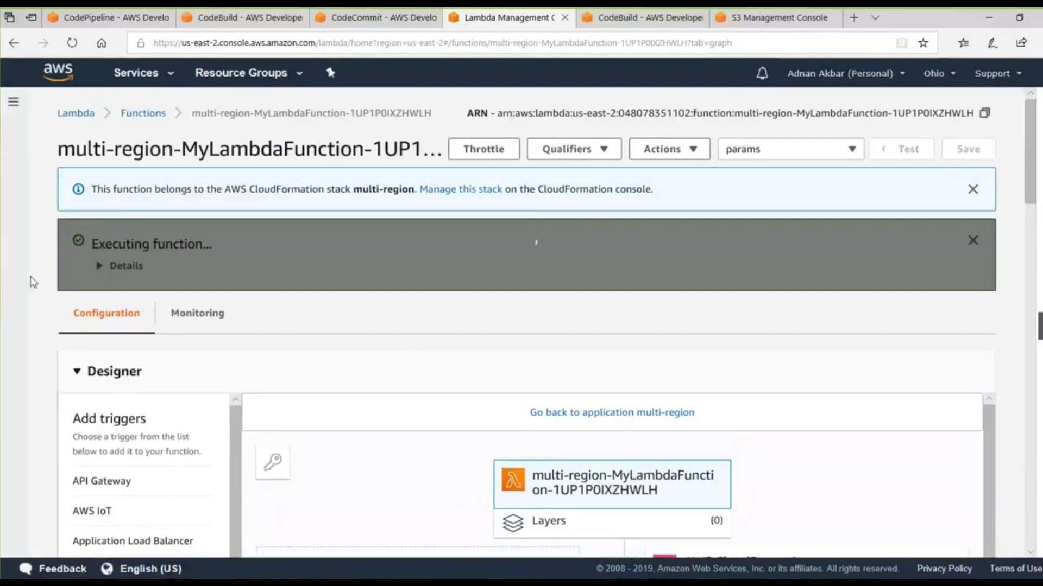
click(98, 267)
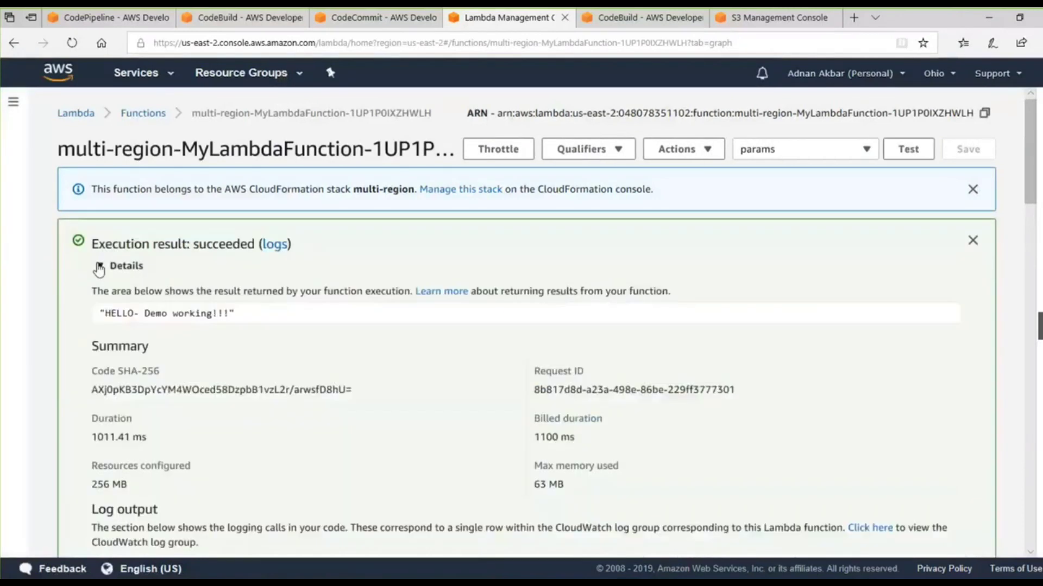
drag(150, 320, 229, 319)
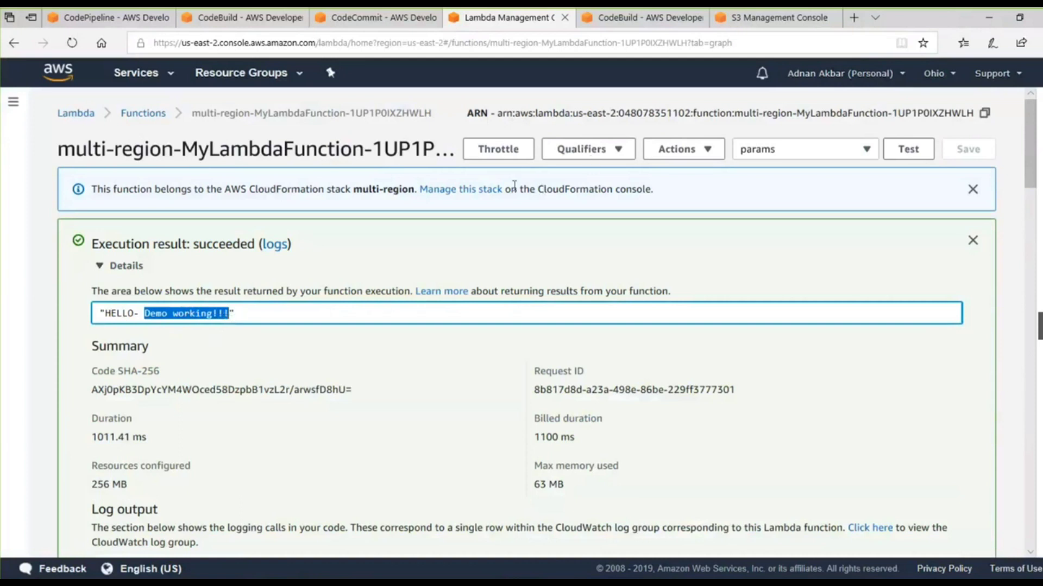
Go back to CodePipeline, open its pipelines list and switch the region to Asia Pacific (Sydney)
click(90, 12)
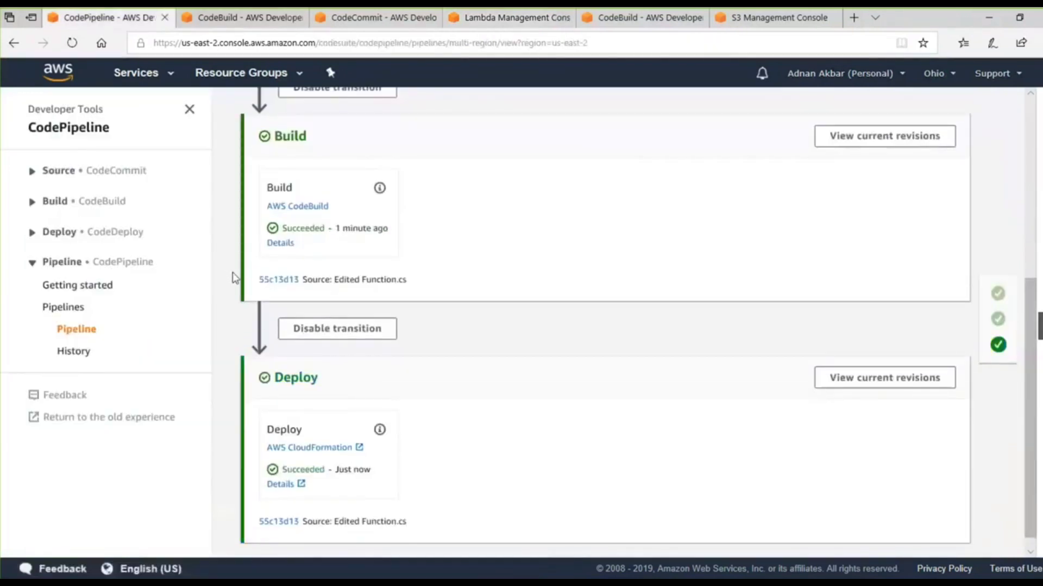
scroll(233, 273, up, 5)
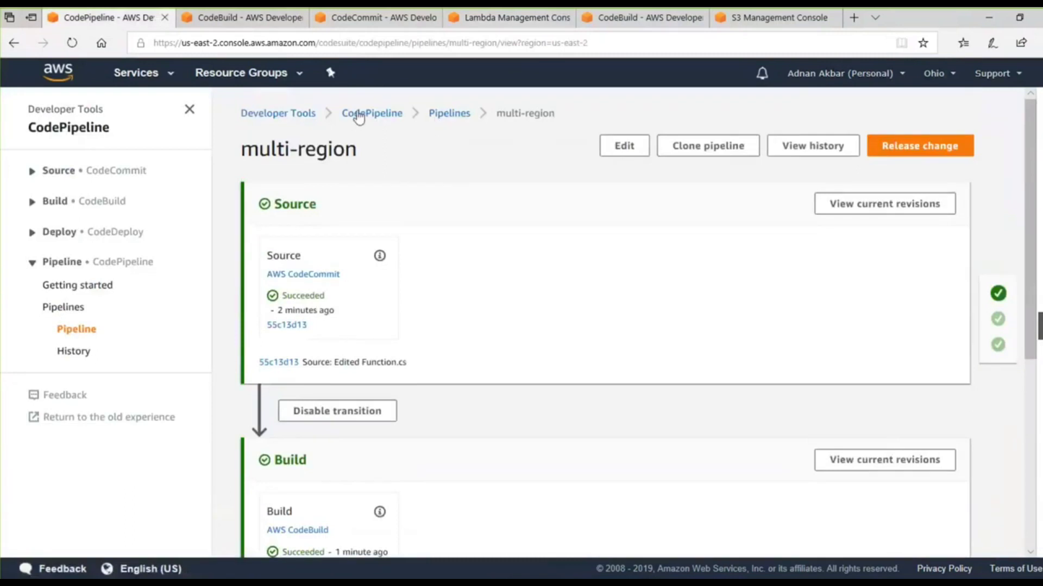
click(376, 115)
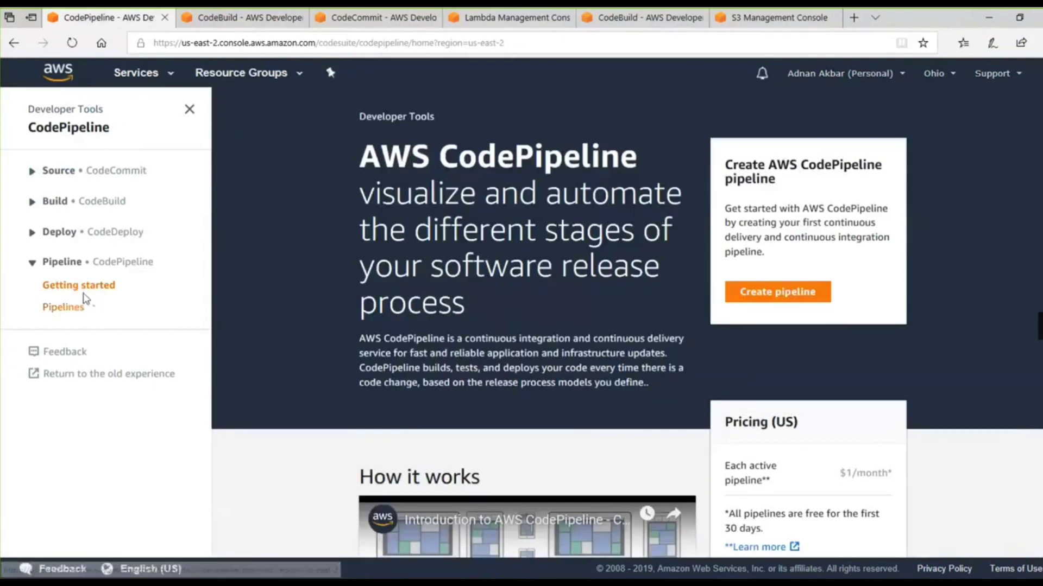
click(72, 307)
click(931, 75)
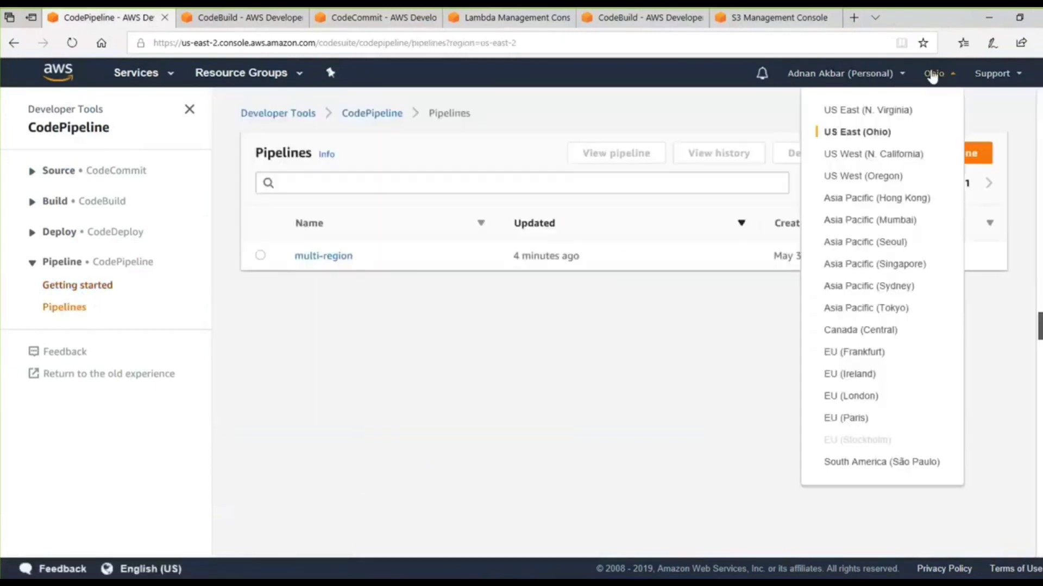
click(894, 287)
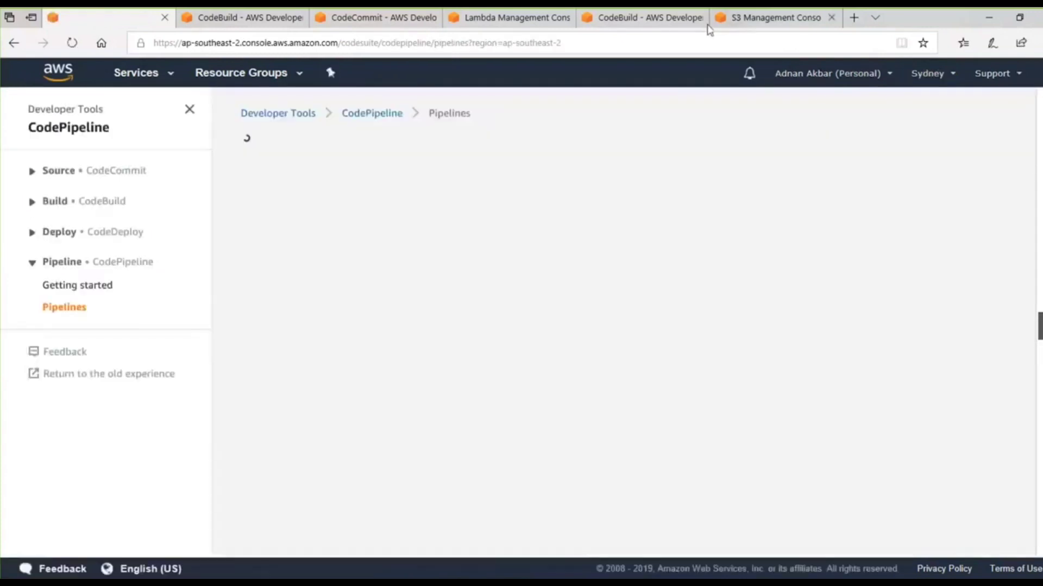
Return to the Lambda functions list and switch its region to Asia Pacific (Sydney)
click(493, 26)
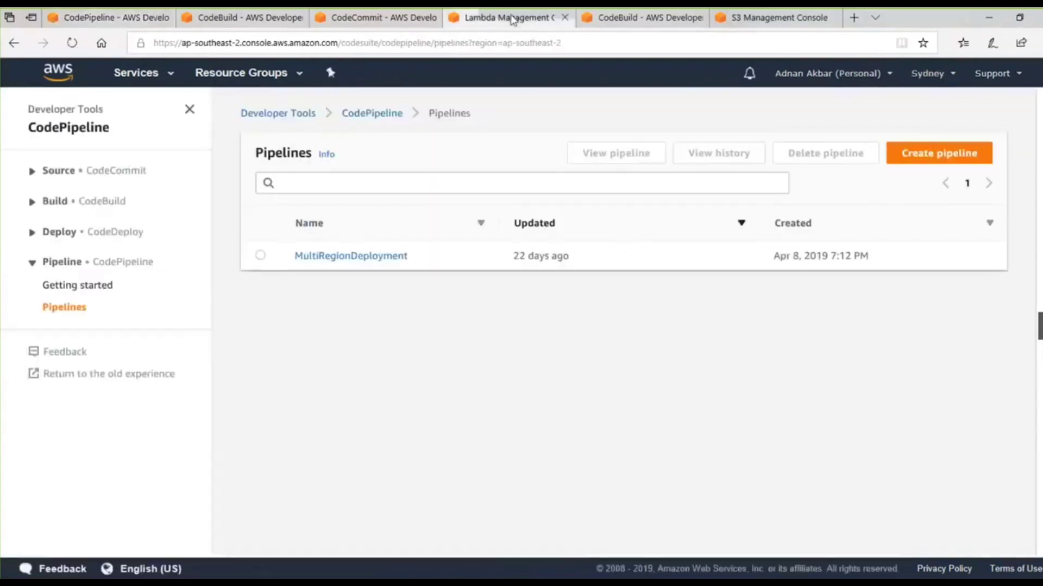
click(144, 113)
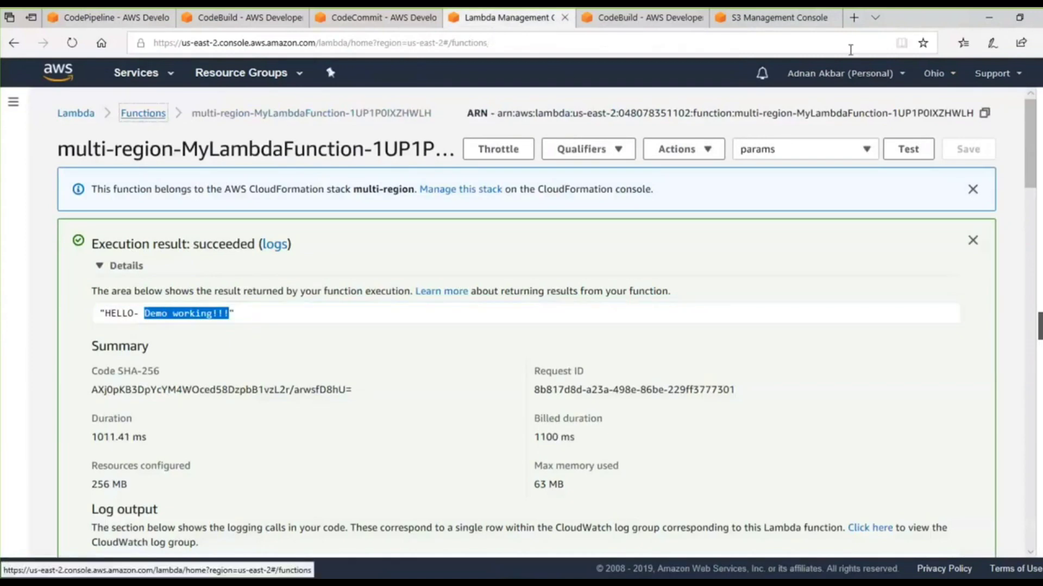
click(947, 77)
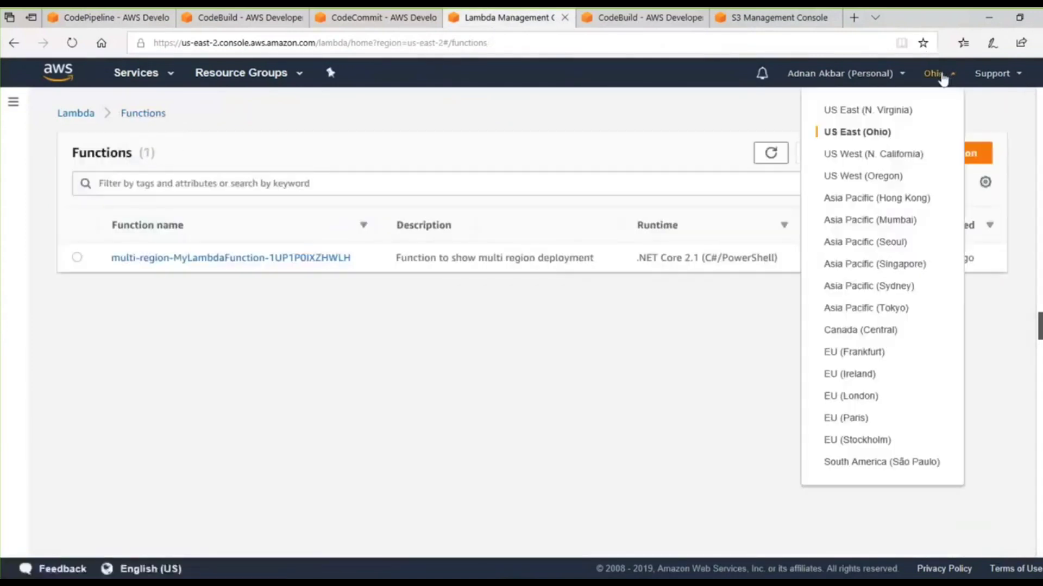
click(886, 289)
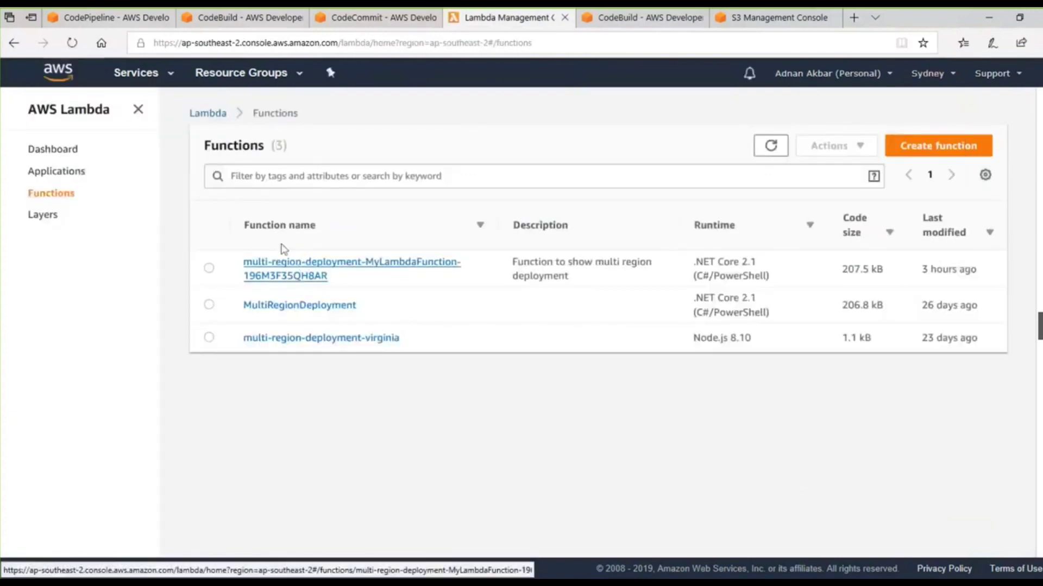
Open the MultiRegionDeployment function briefly, return to the functions list and look over the Sydney functions
click(315, 307)
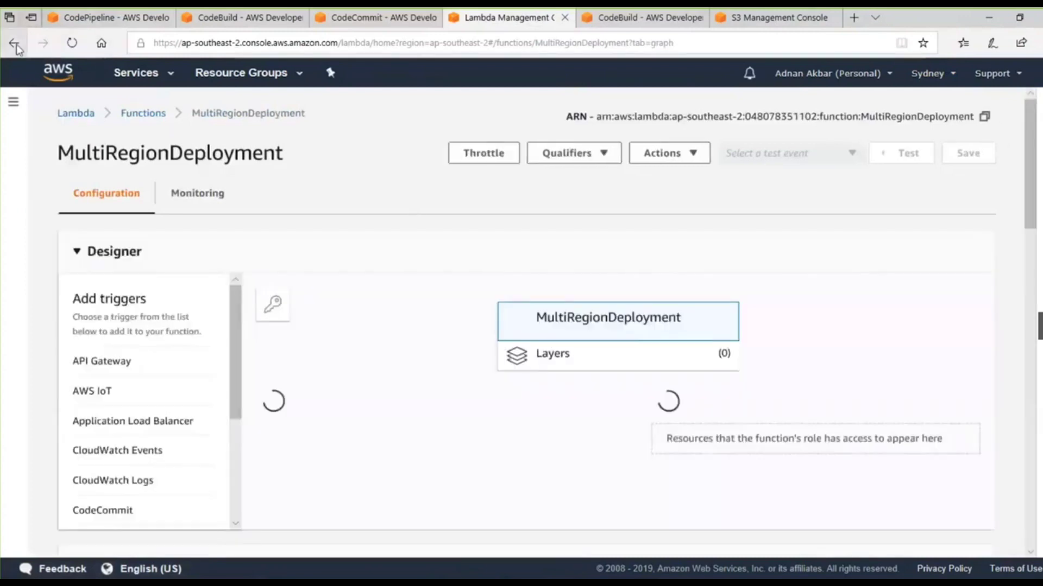
click(14, 47)
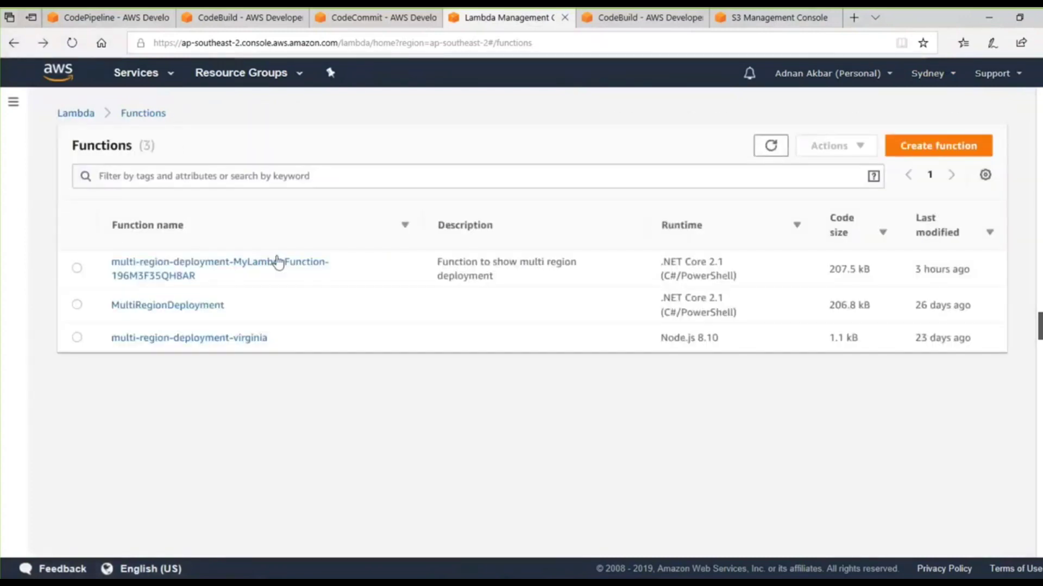
key(XF86AudioLowerVolume)
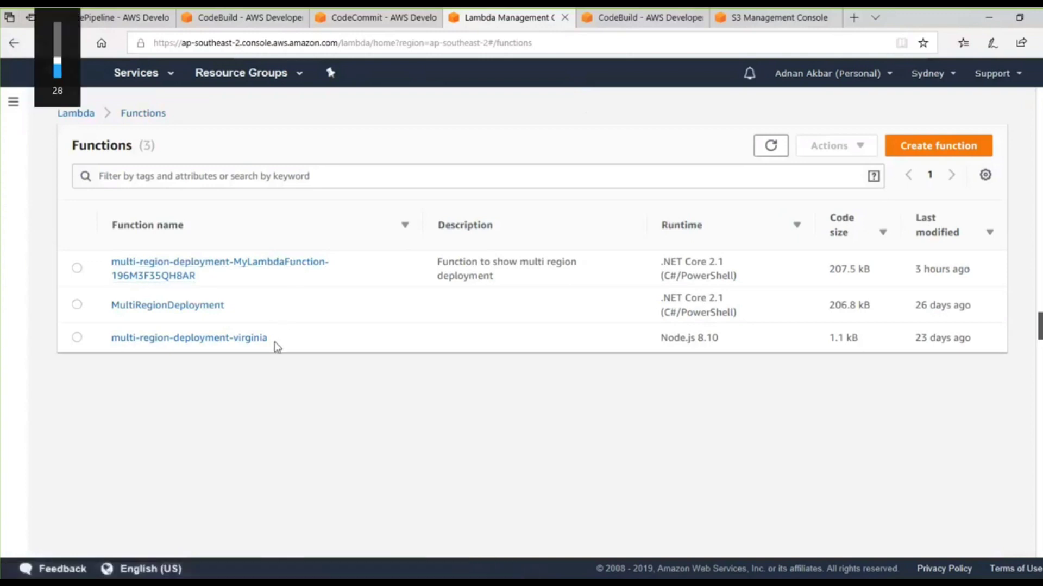
key(XF86AudioRaiseVolume)
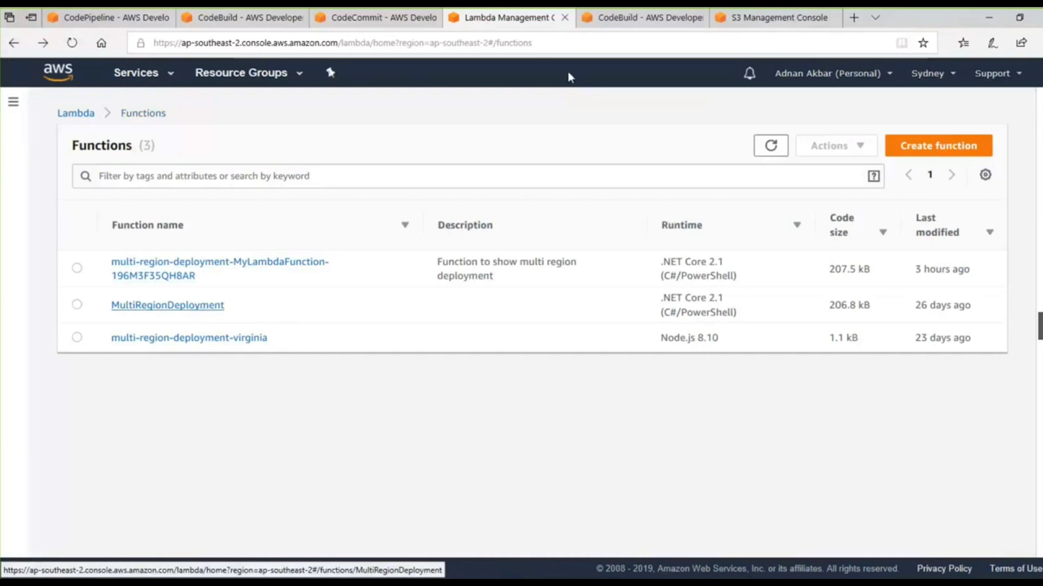
Switch CodeCommit to the Asia Pacific (Sydney) region and open its repositories list
click(358, 20)
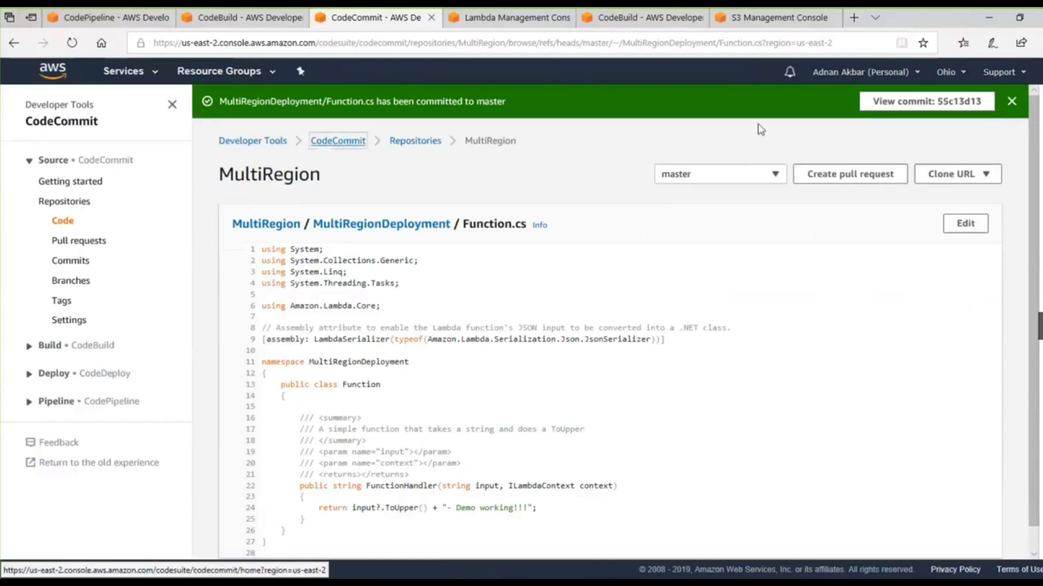
click(341, 142)
click(954, 73)
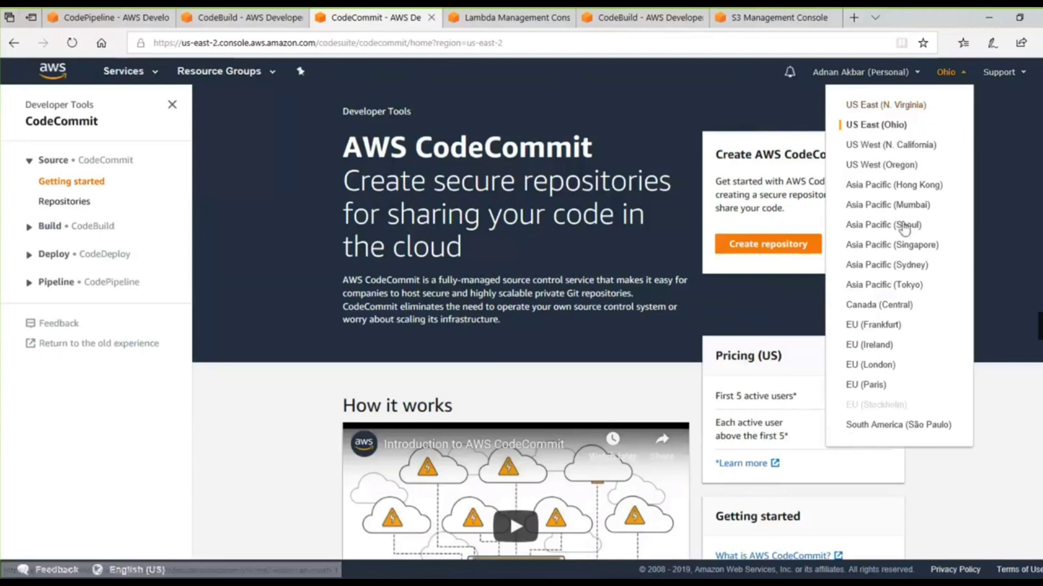
click(904, 266)
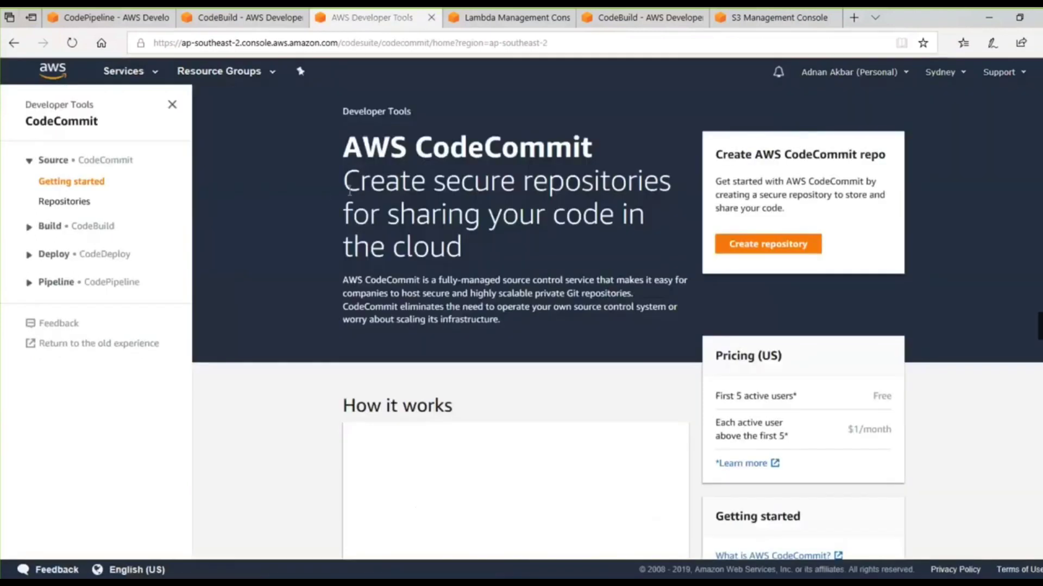
click(67, 201)
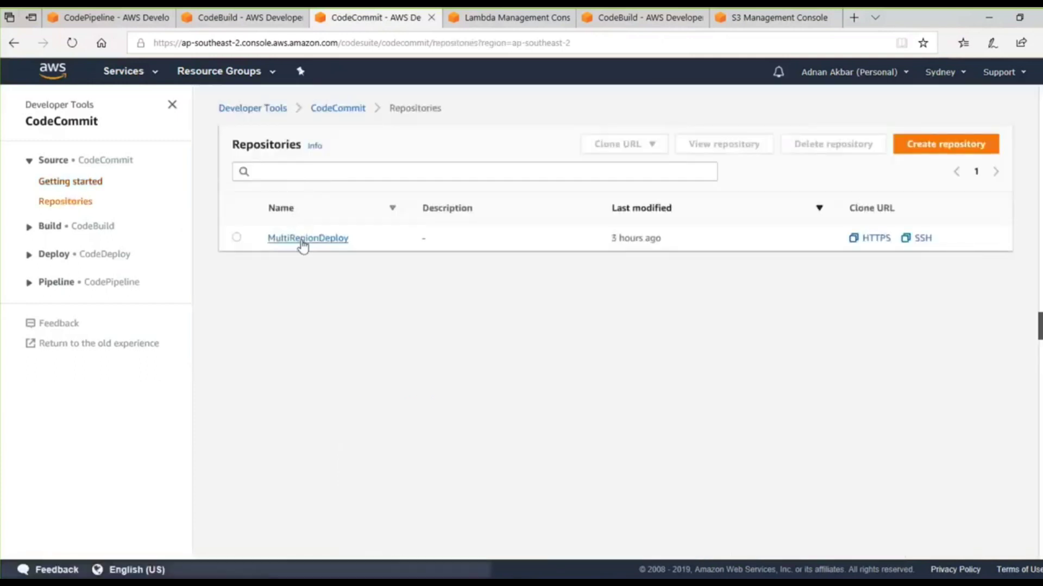
Edit MultiRegionDeployment/Function.cs in the MultiRegionDeploy repository so the returned suffix reads " - multi region deployment RUNNING!!"
click(303, 239)
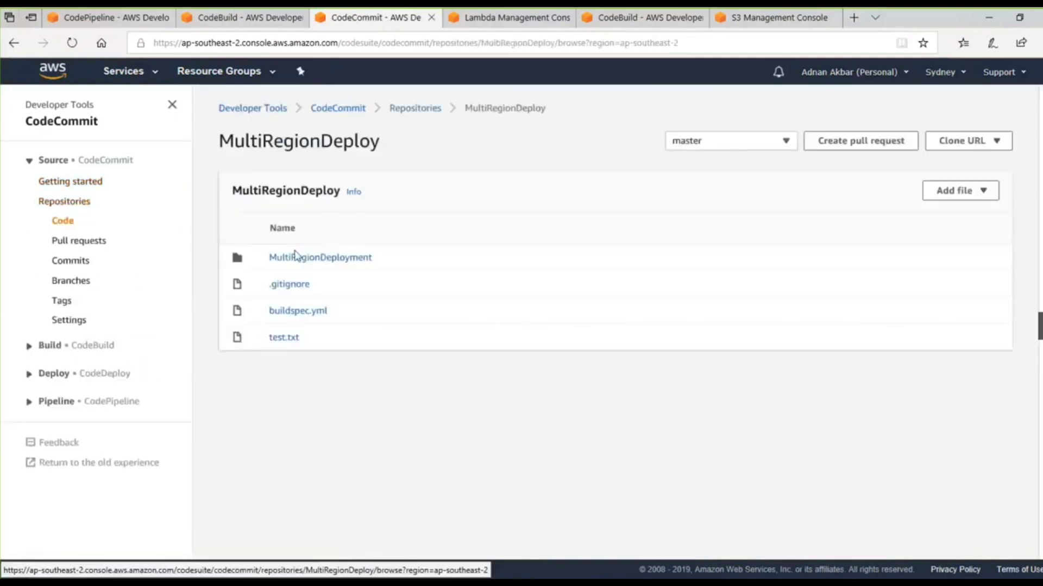
click(298, 260)
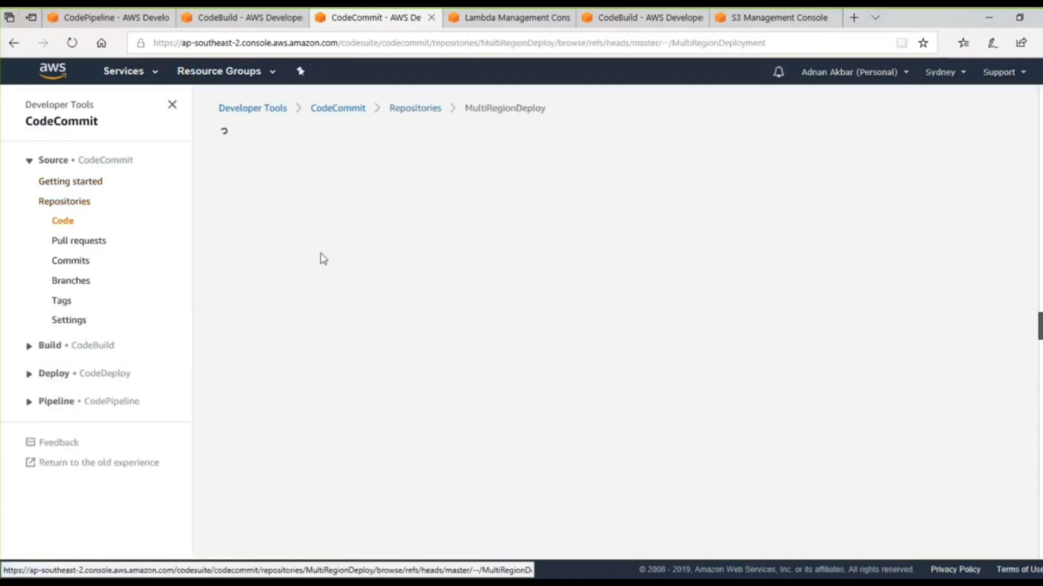
click(288, 369)
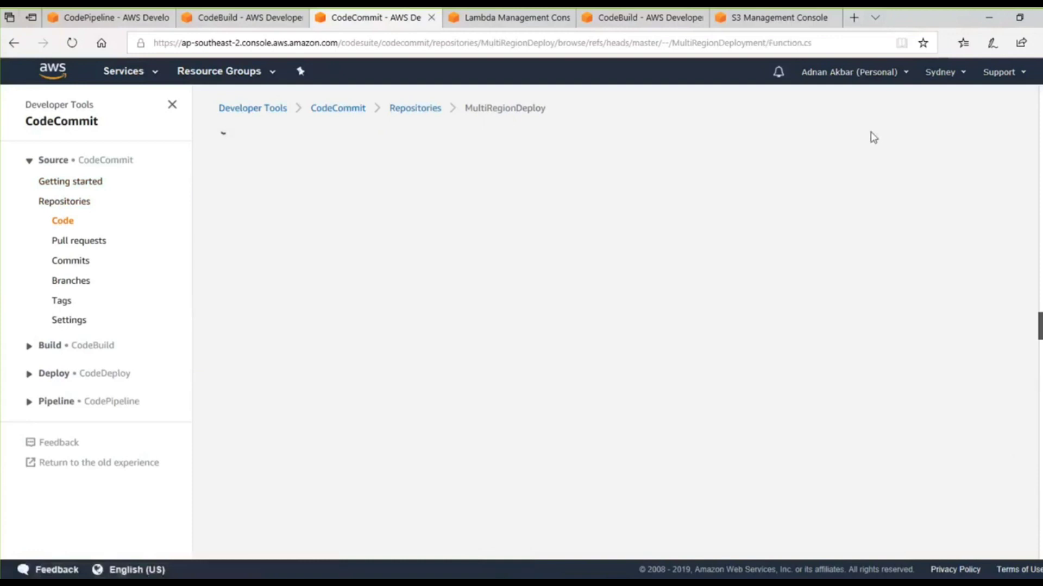
click(976, 189)
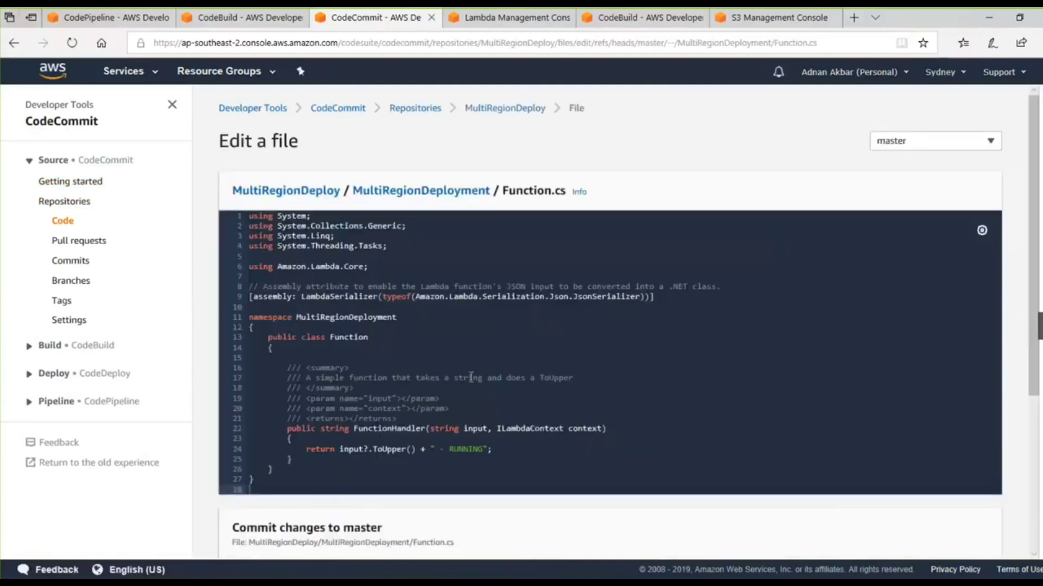
scroll(470, 376, down, 1)
click(479, 378)
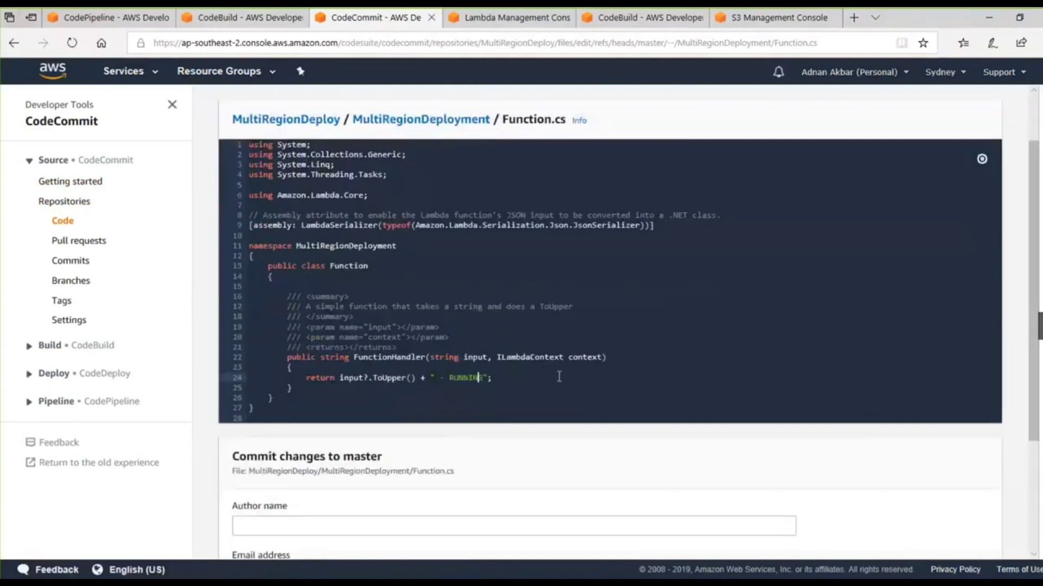
text(multi region deployment)
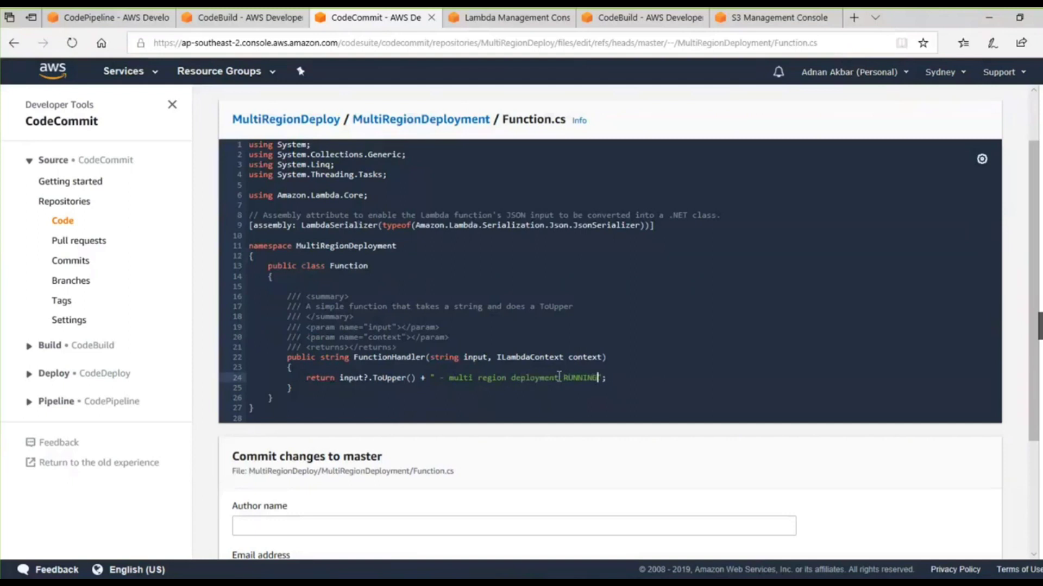
Fill in the author name and email address and commit the Function.cs change to master
scroll(482, 404, down, 3)
click(338, 380)
text(adnan)
key(Tab)
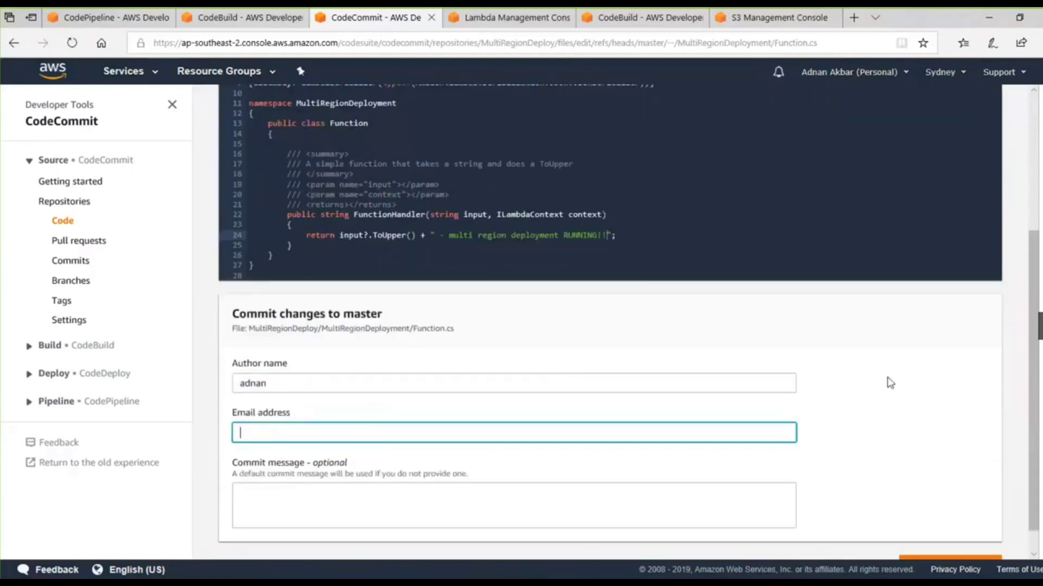
text(adnan)
scroll(889, 382, down, 1)
drag(976, 525, 970, 533)
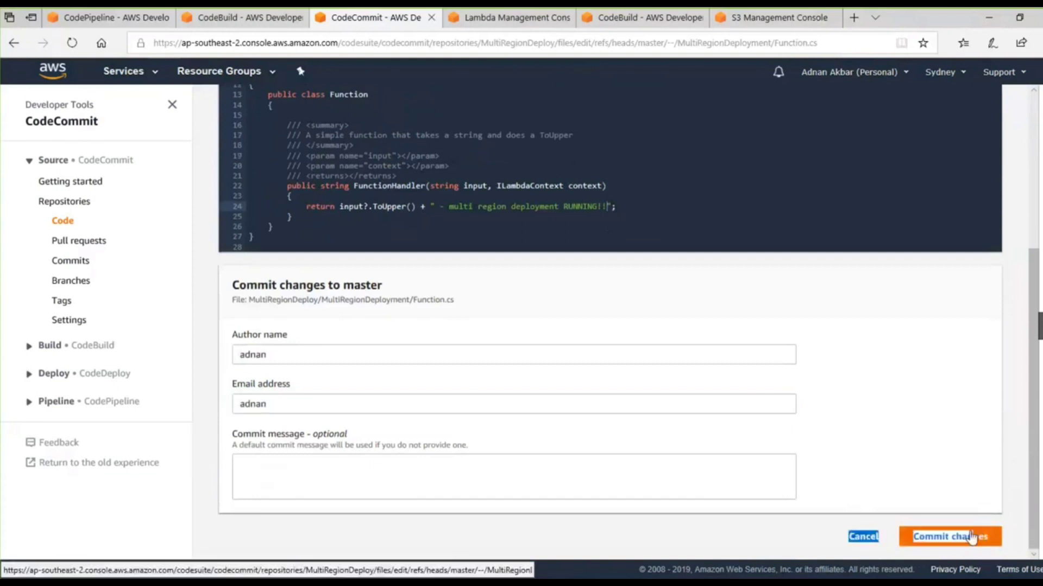
click(972, 536)
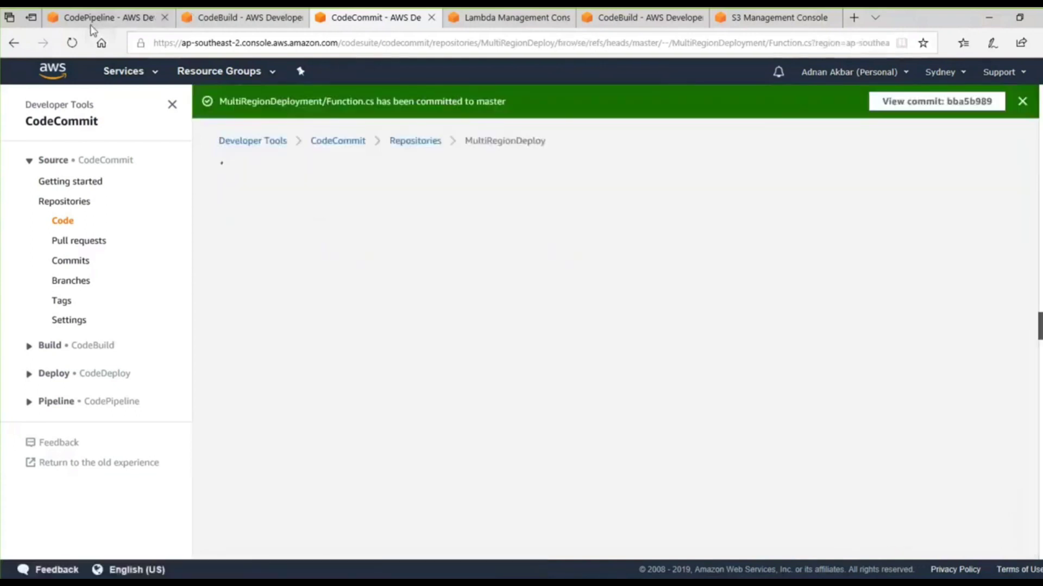
Open the Sydney MultiRegionDeployment pipeline and examine its Source, Build and Deploy stages, including the cross-region DeployToCanada action
click(109, 16)
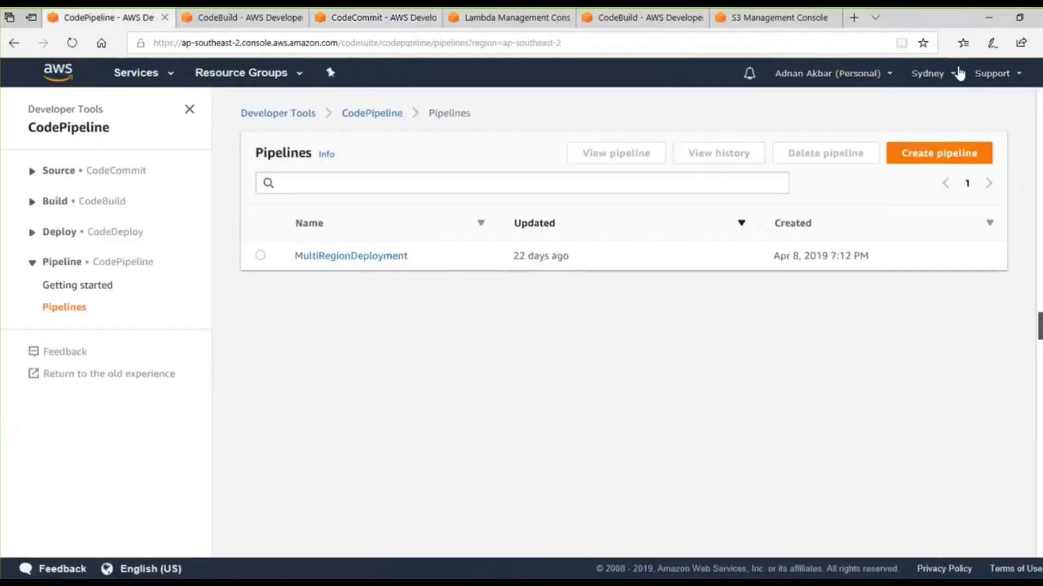
click(314, 257)
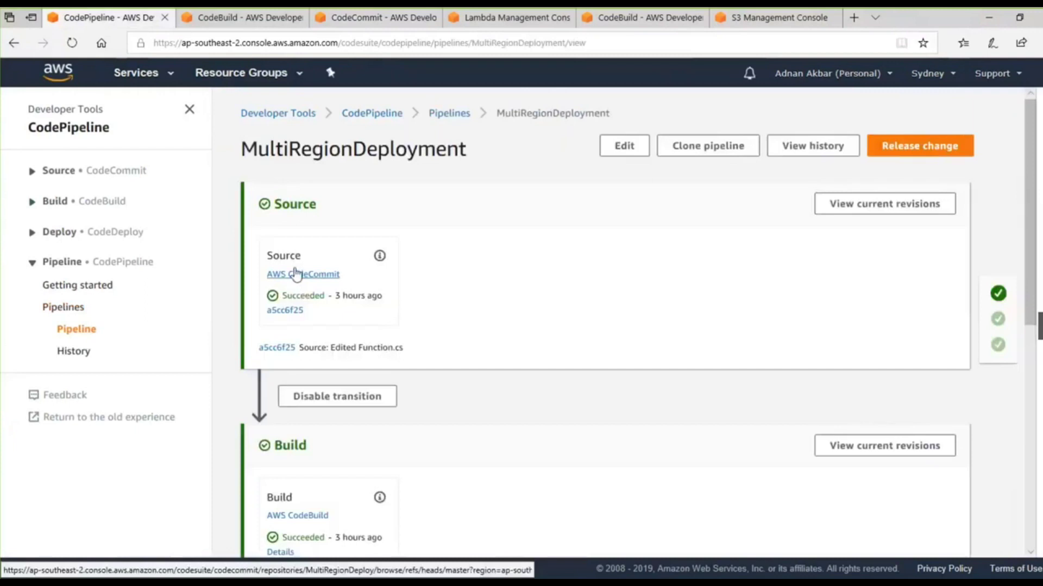
scroll(321, 206, down, 1)
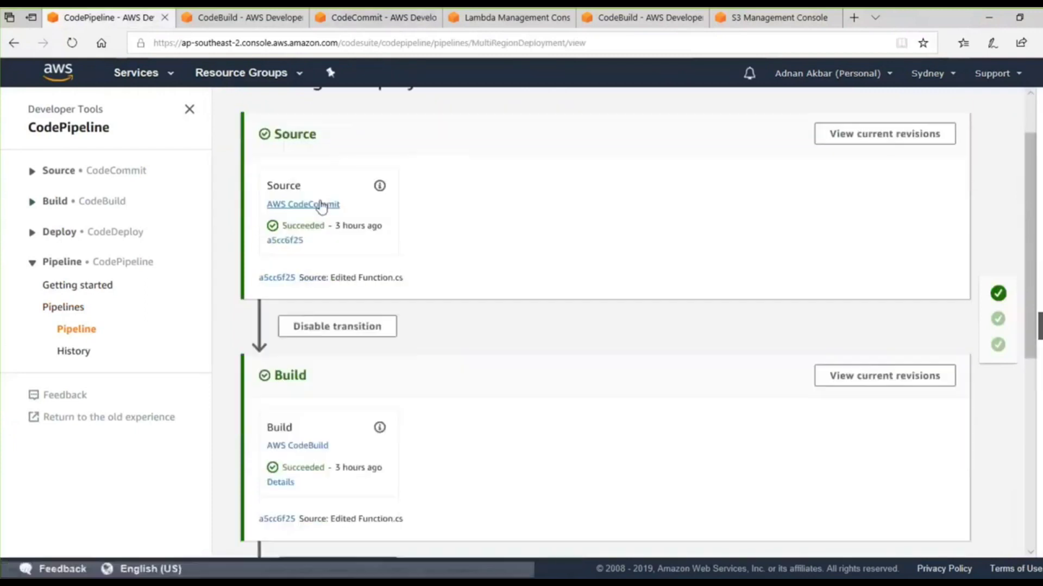
scroll(328, 190, down, 1)
scroll(302, 383, down, 1)
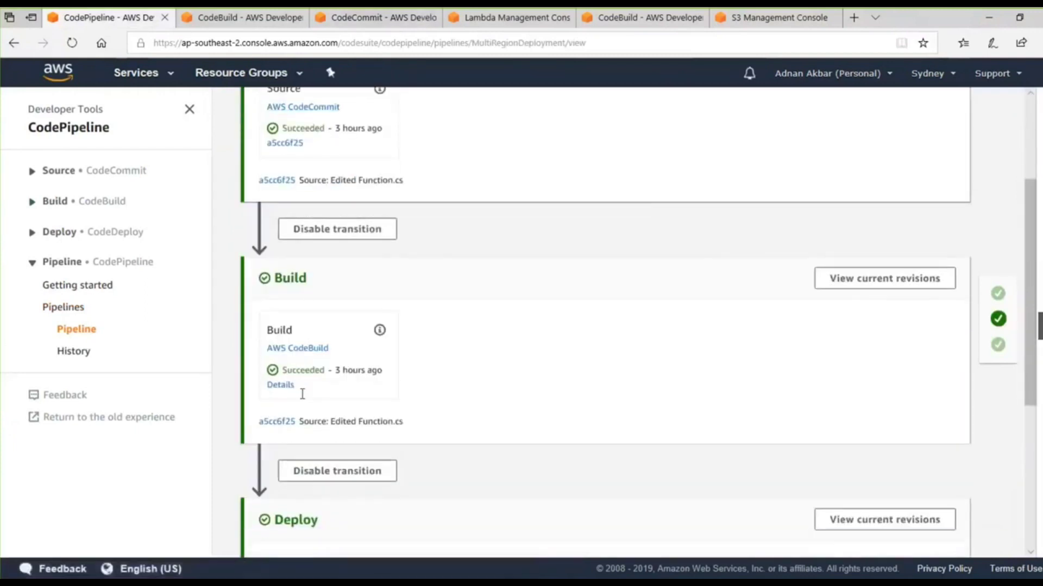
scroll(302, 393, down, 4)
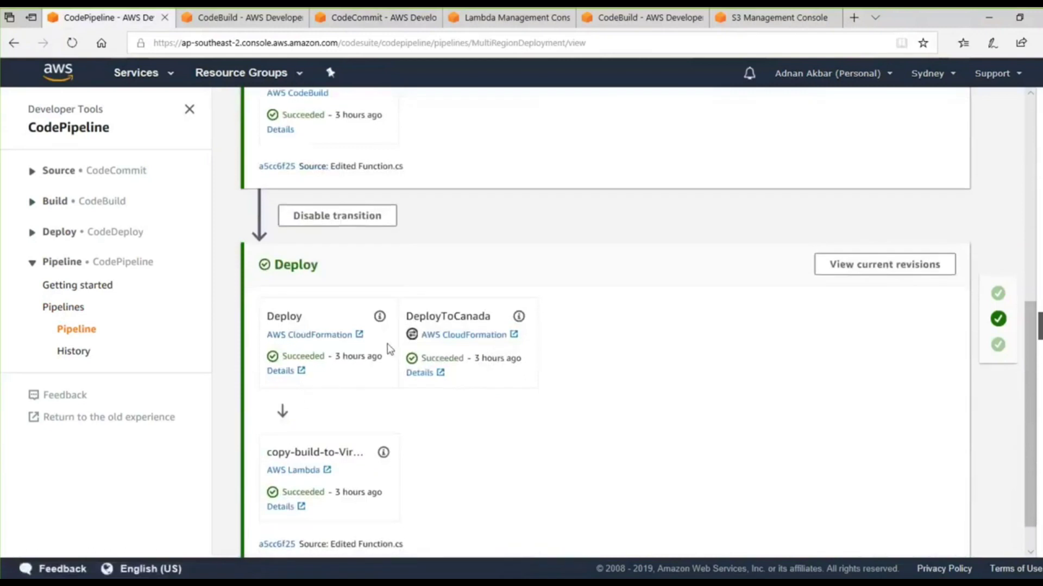
mouse_move(408, 339)
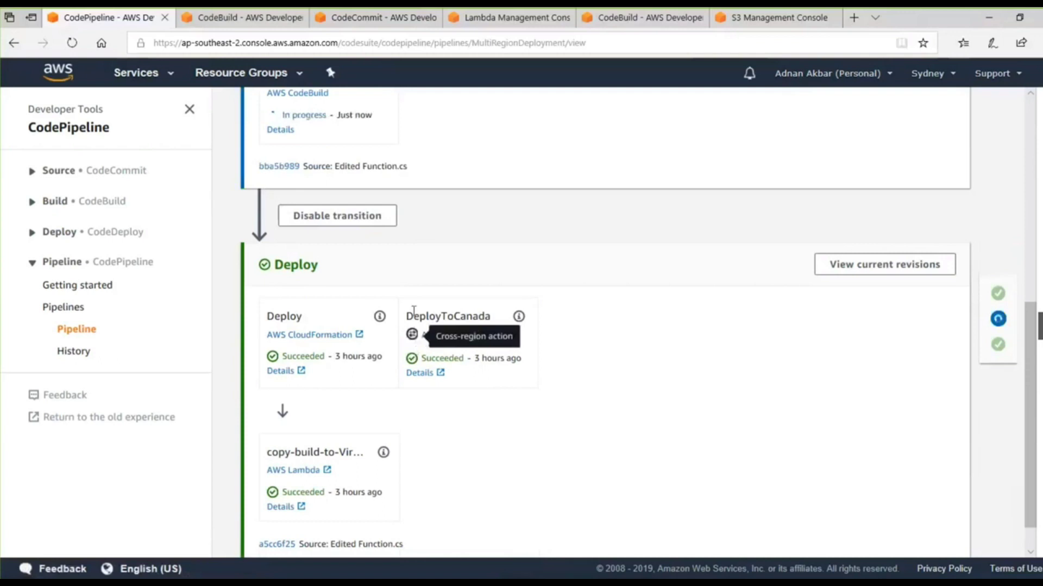
scroll(410, 266, up, 6)
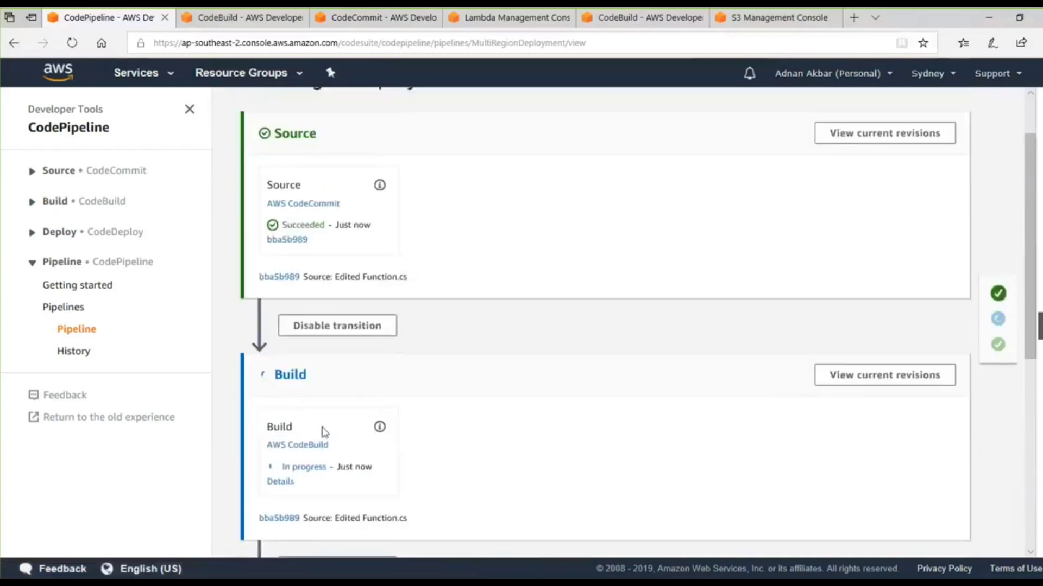
scroll(325, 432, down, 5)
scroll(385, 408, down, 2)
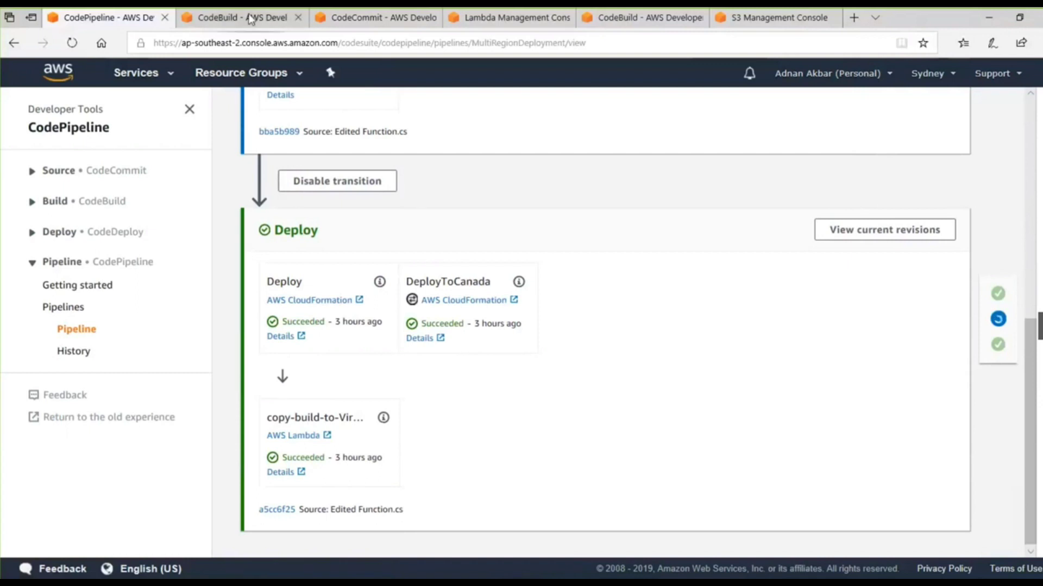
Duplicate the pipeline page in a second browser tab, switch it to US East (N. Virginia) and open that region's MultiRegionDeployment pipeline
right_click(103, 18)
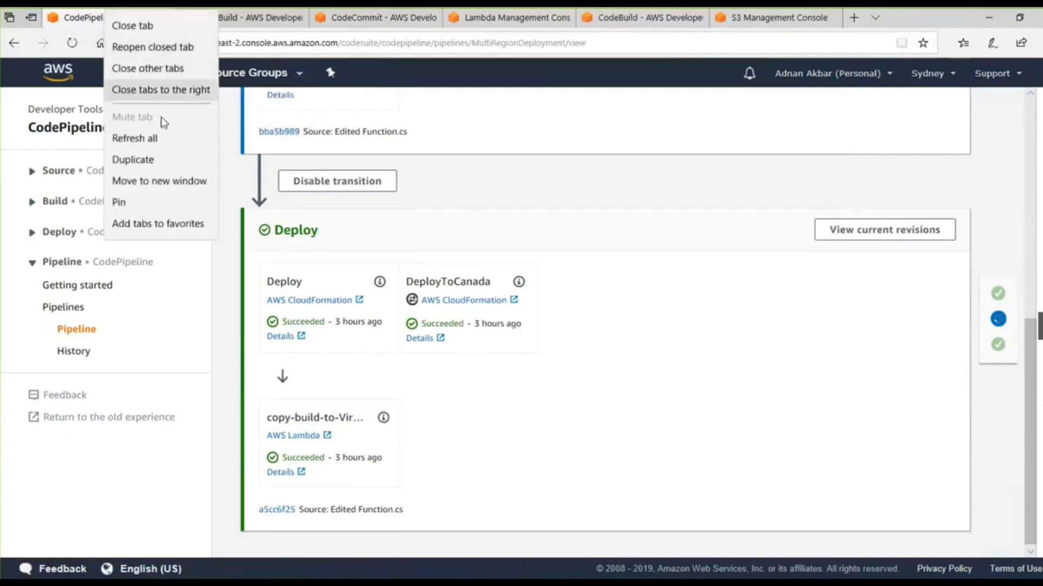
click(159, 159)
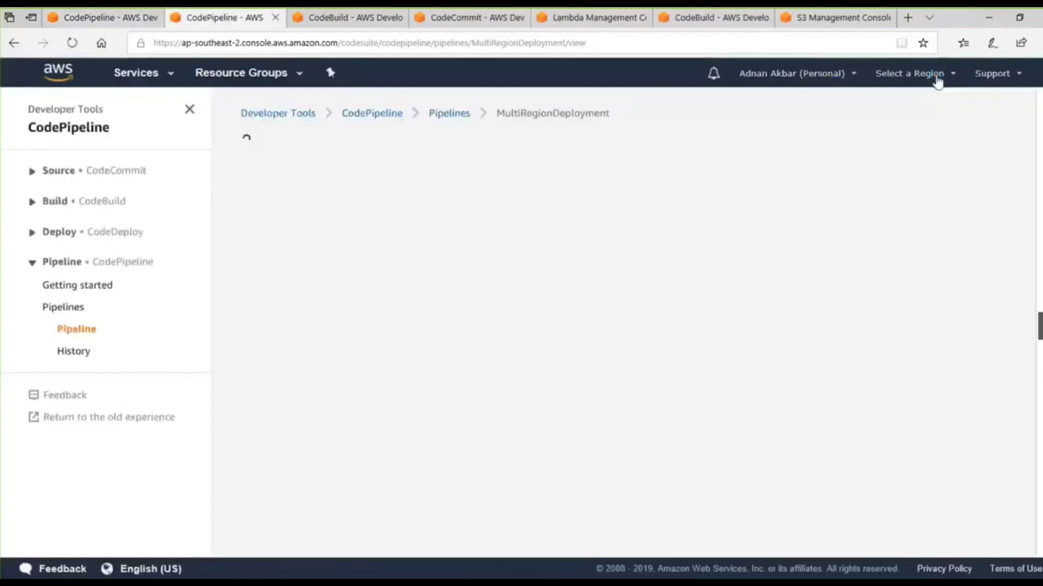
click(936, 76)
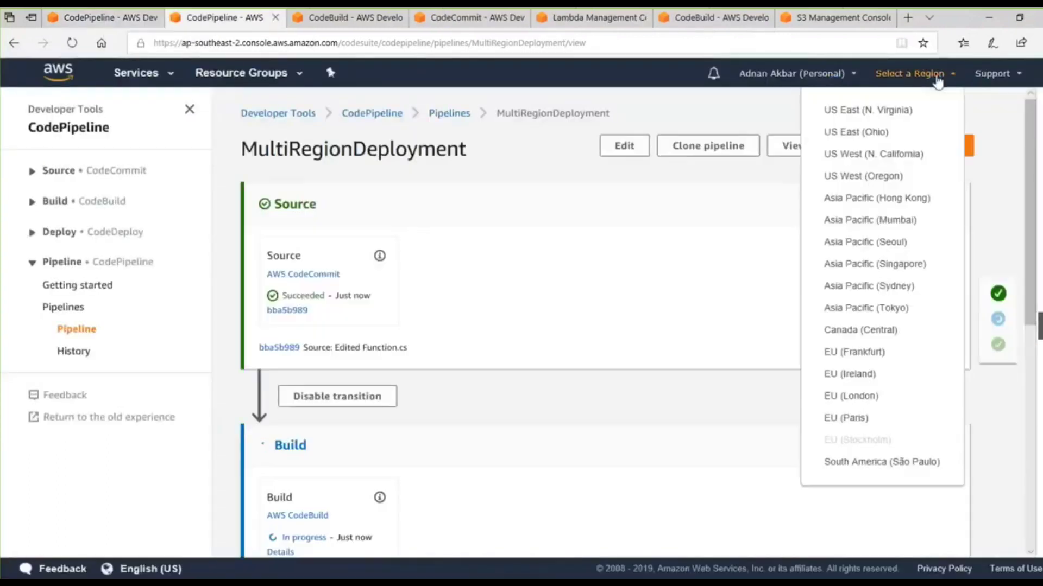
click(887, 111)
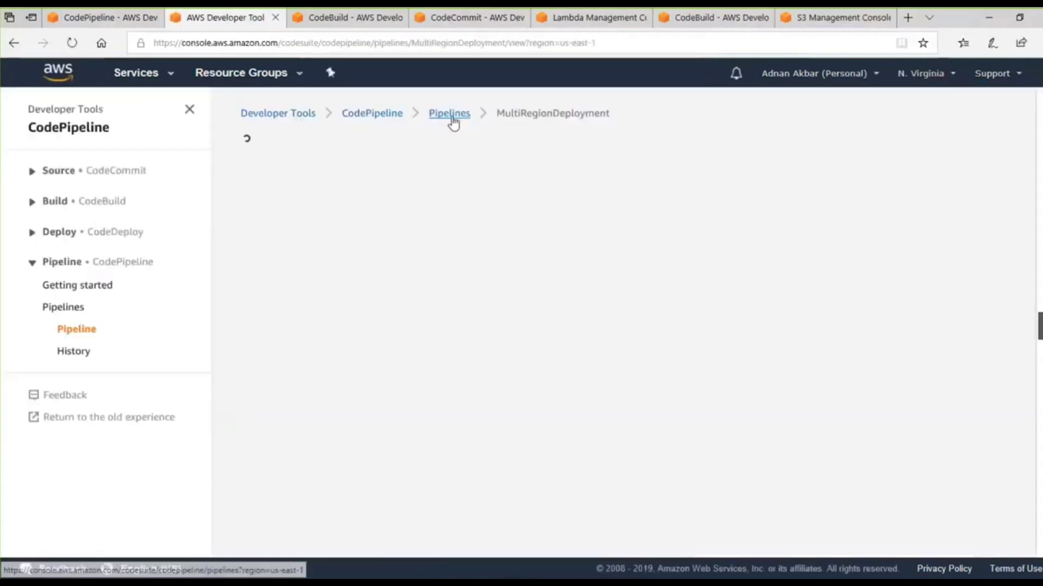
click(451, 121)
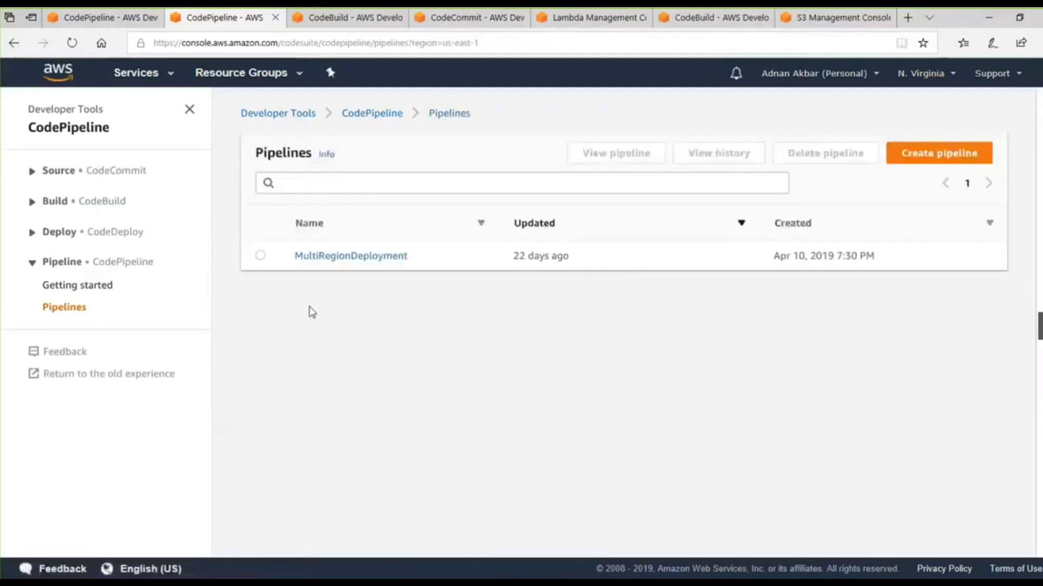
click(355, 260)
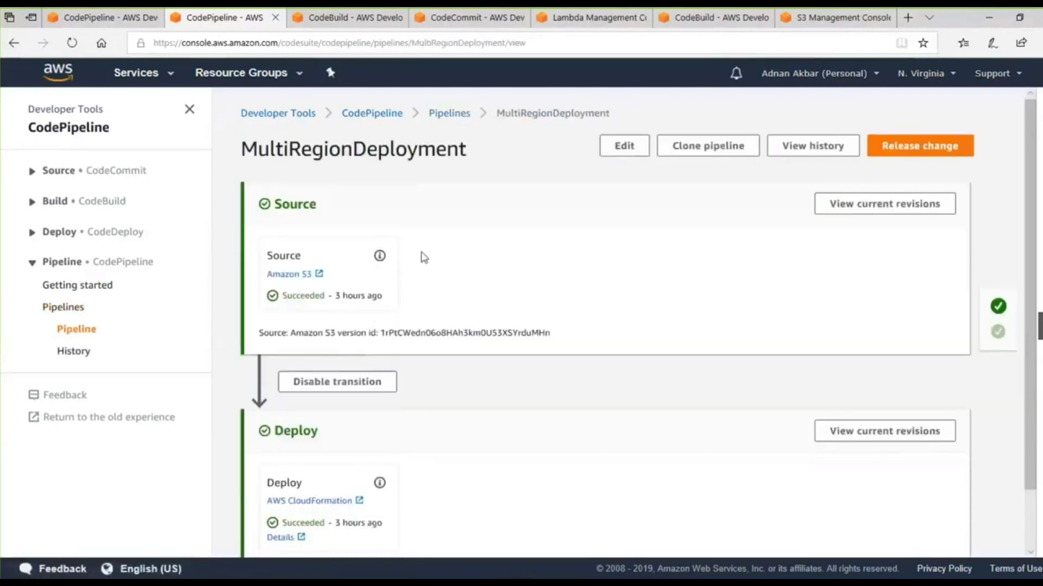
Examine the Amazon S3 source and CloudFormation deploy stages of the N. Virginia pipeline
scroll(422, 256, down, 1)
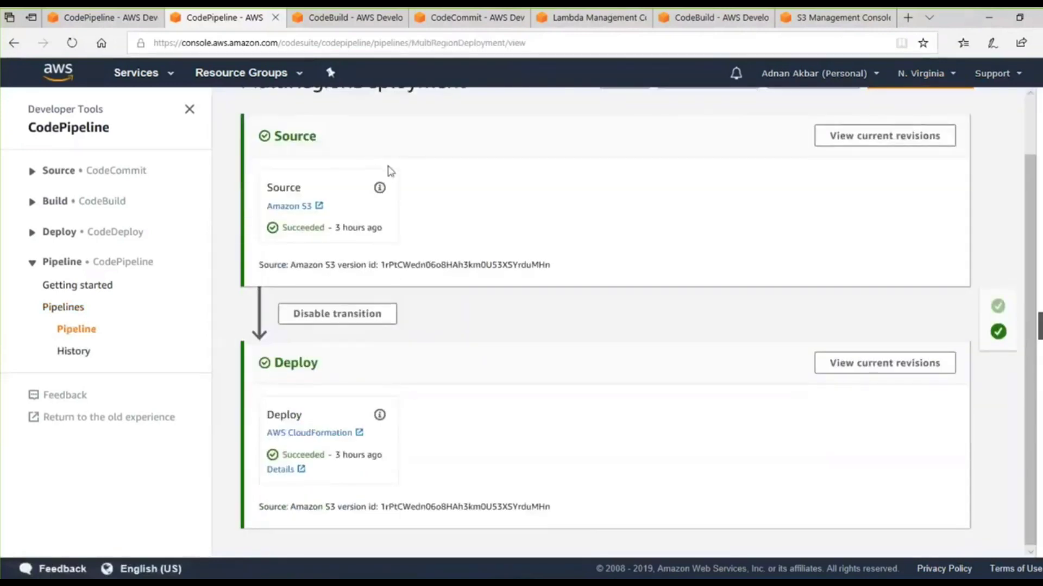
scroll(719, 237, up, 1)
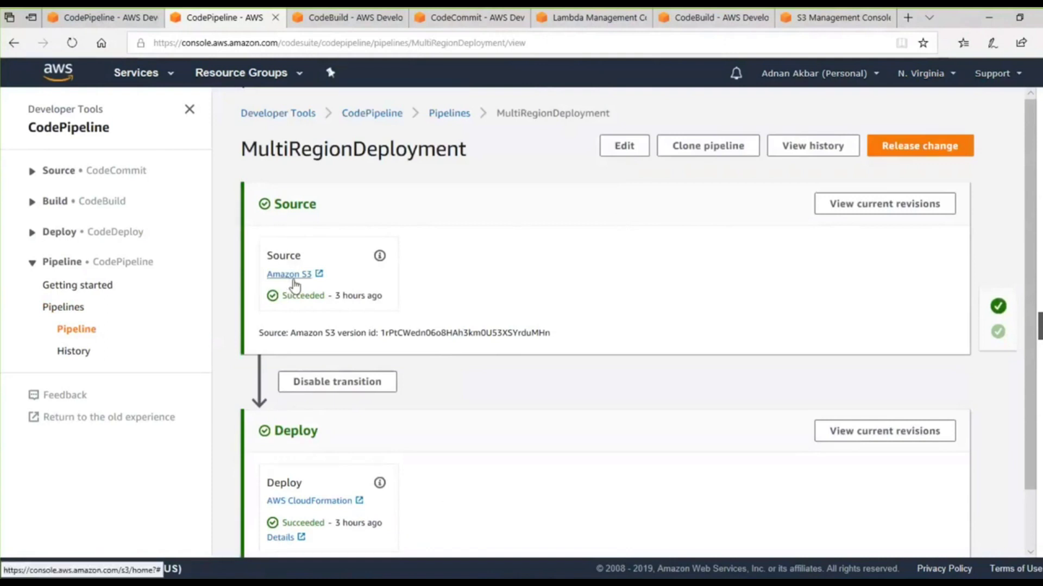
scroll(364, 281, down, 1)
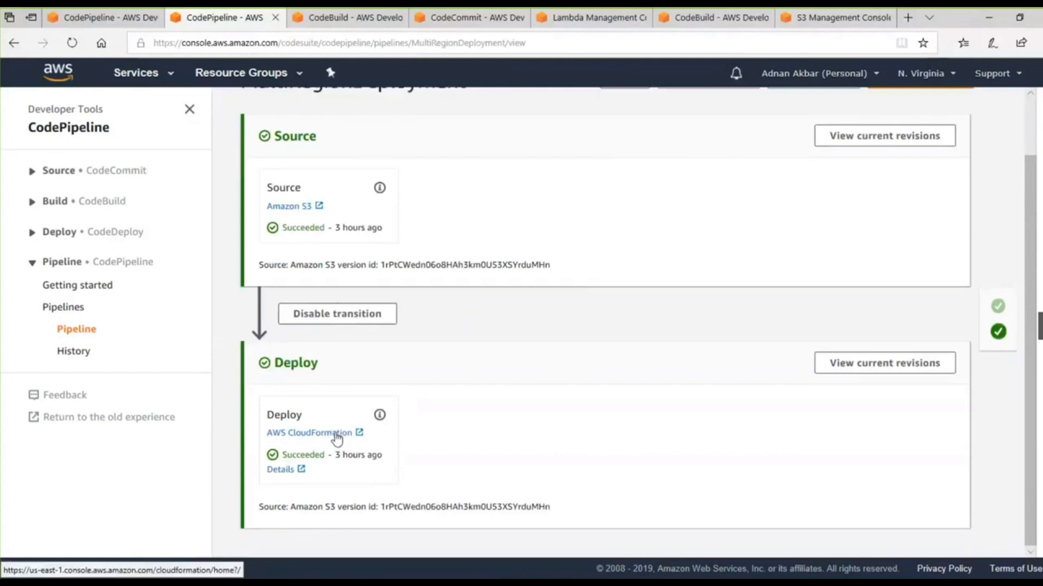
scroll(336, 435, up, 1)
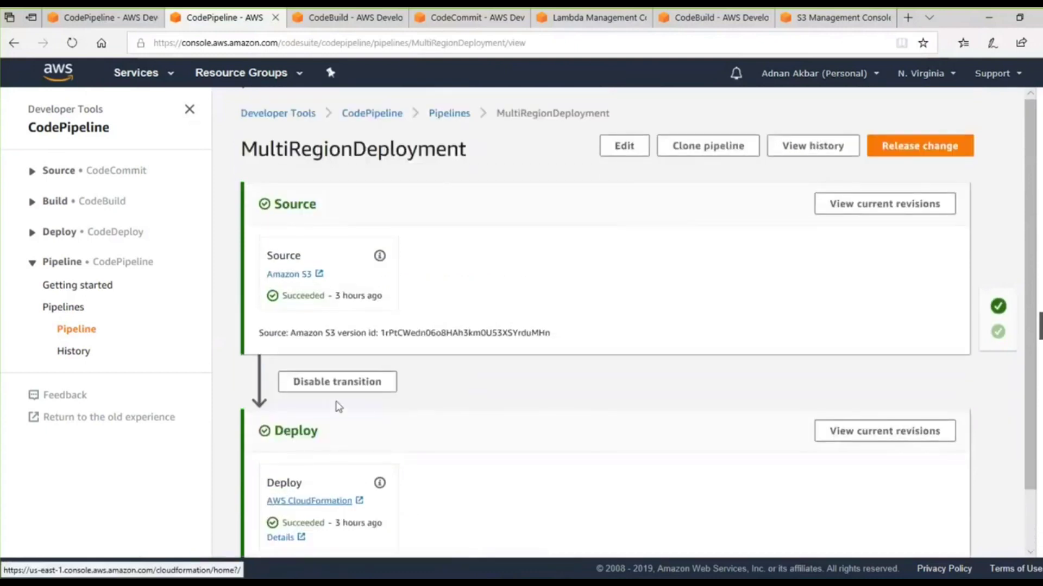
Check the Build stage and the copy-build-to-Virginia action in the Sydney pipeline, then return to the N. Virginia pipeline
click(102, 17)
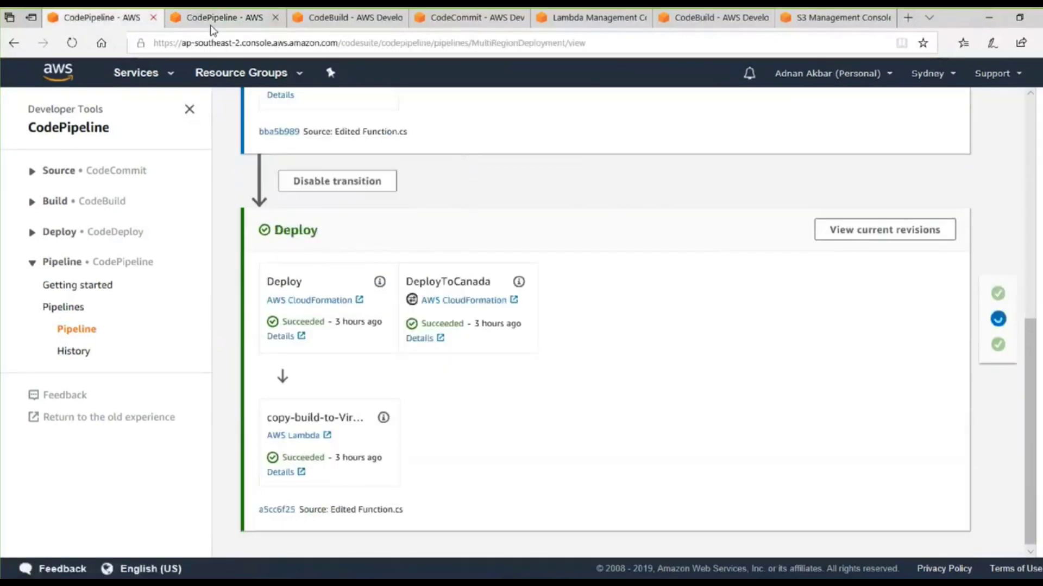
scroll(333, 288, up, 3)
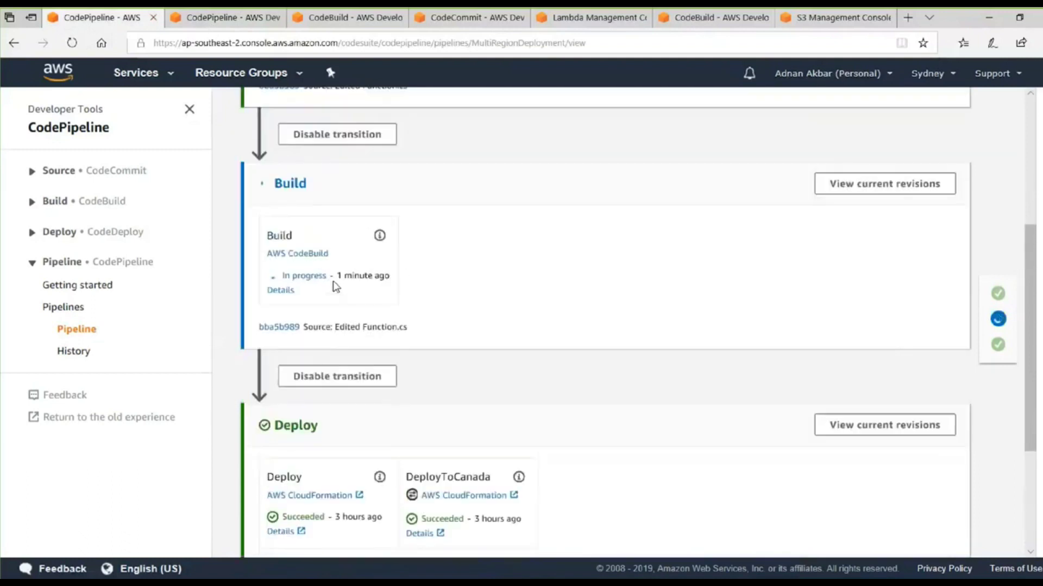
scroll(332, 288, down, 3)
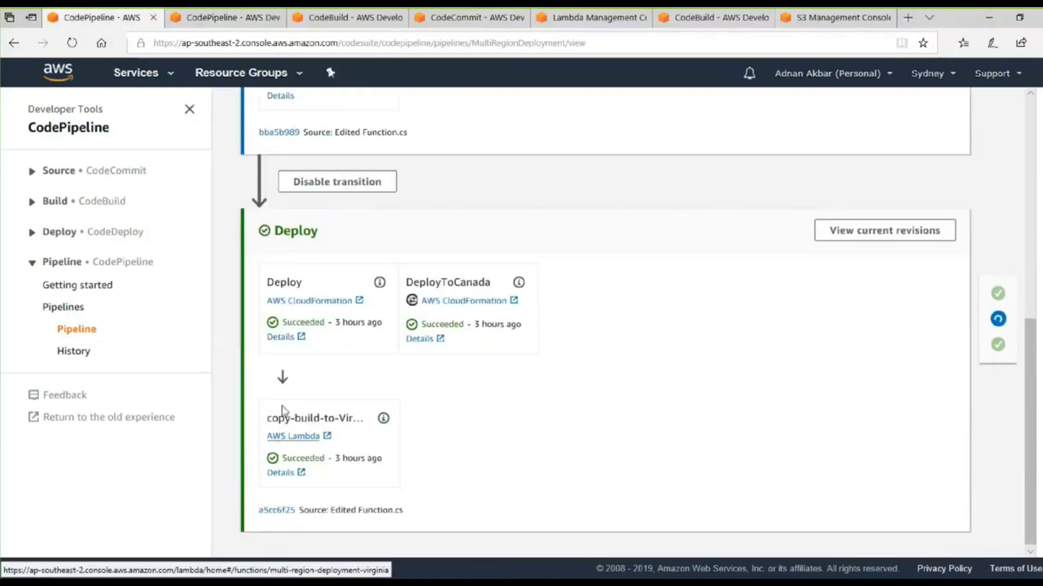
click(250, 19)
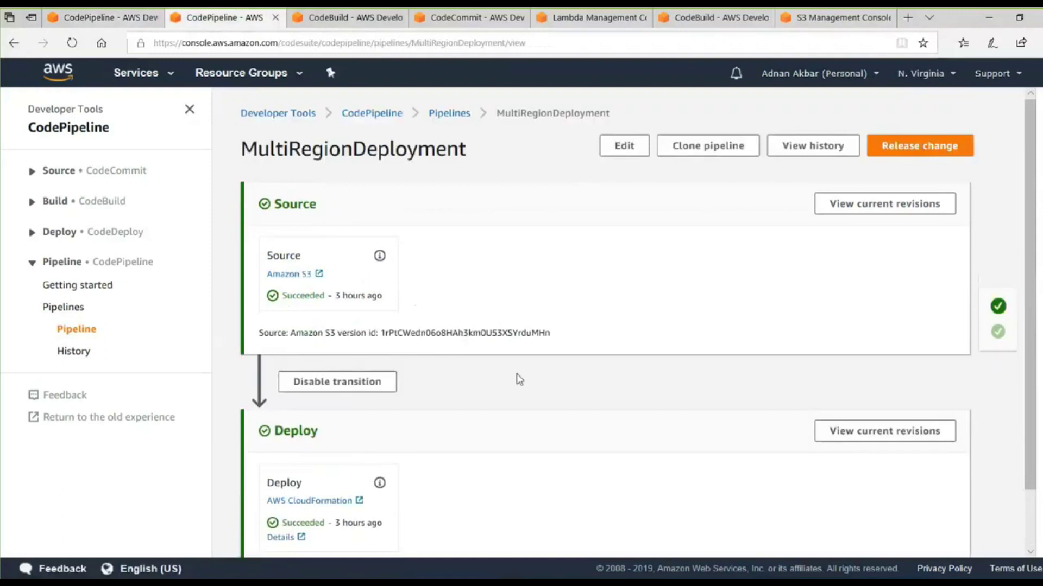